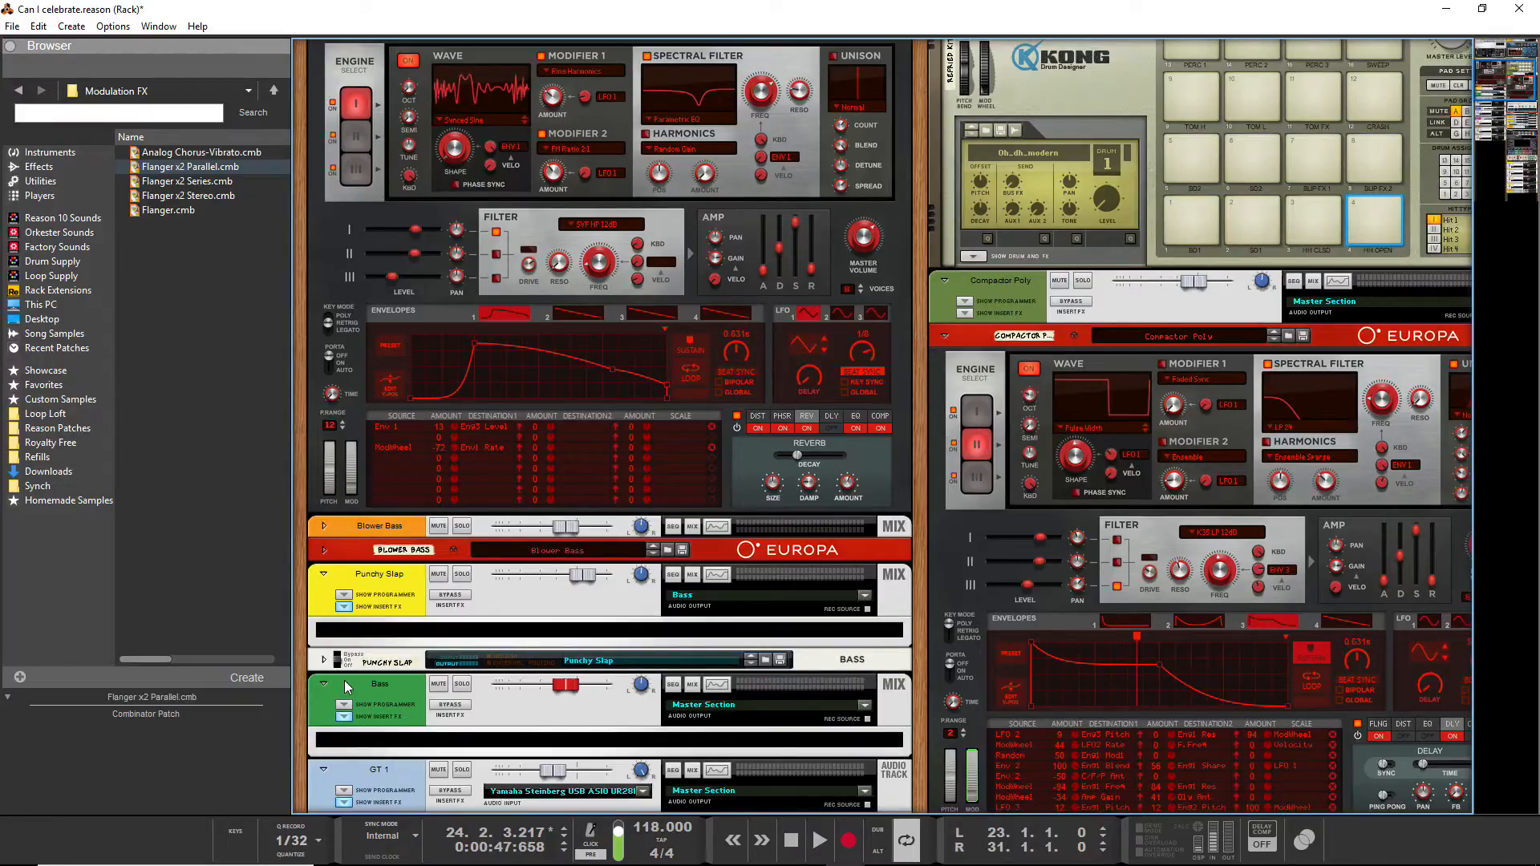
Play the song in the sequencer from bar 23 and look over the track arrangement
{"action": "scroll", "coordinate": [943, 346], "scroll_direction": "up", "scroll_amount": 3}
{"action": "scroll", "coordinate": [847, 373], "scroll_direction": "up", "scroll_amount": 6}
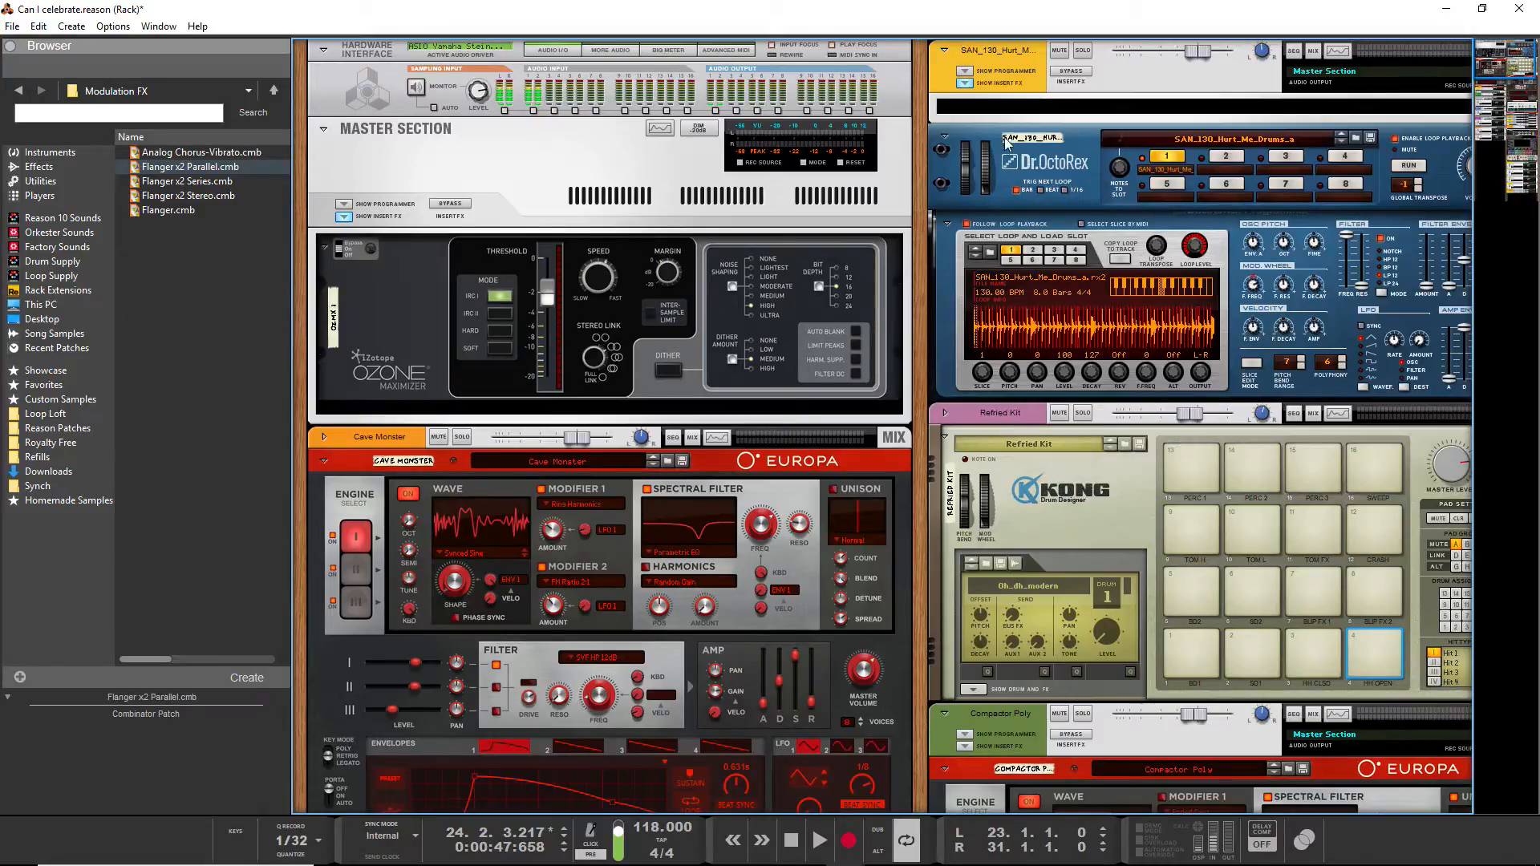
{"action": "key", "text": "F7"}
{"action": "left_click_drag", "start_coordinate": [938, 104], "coordinate": [913, 102]}
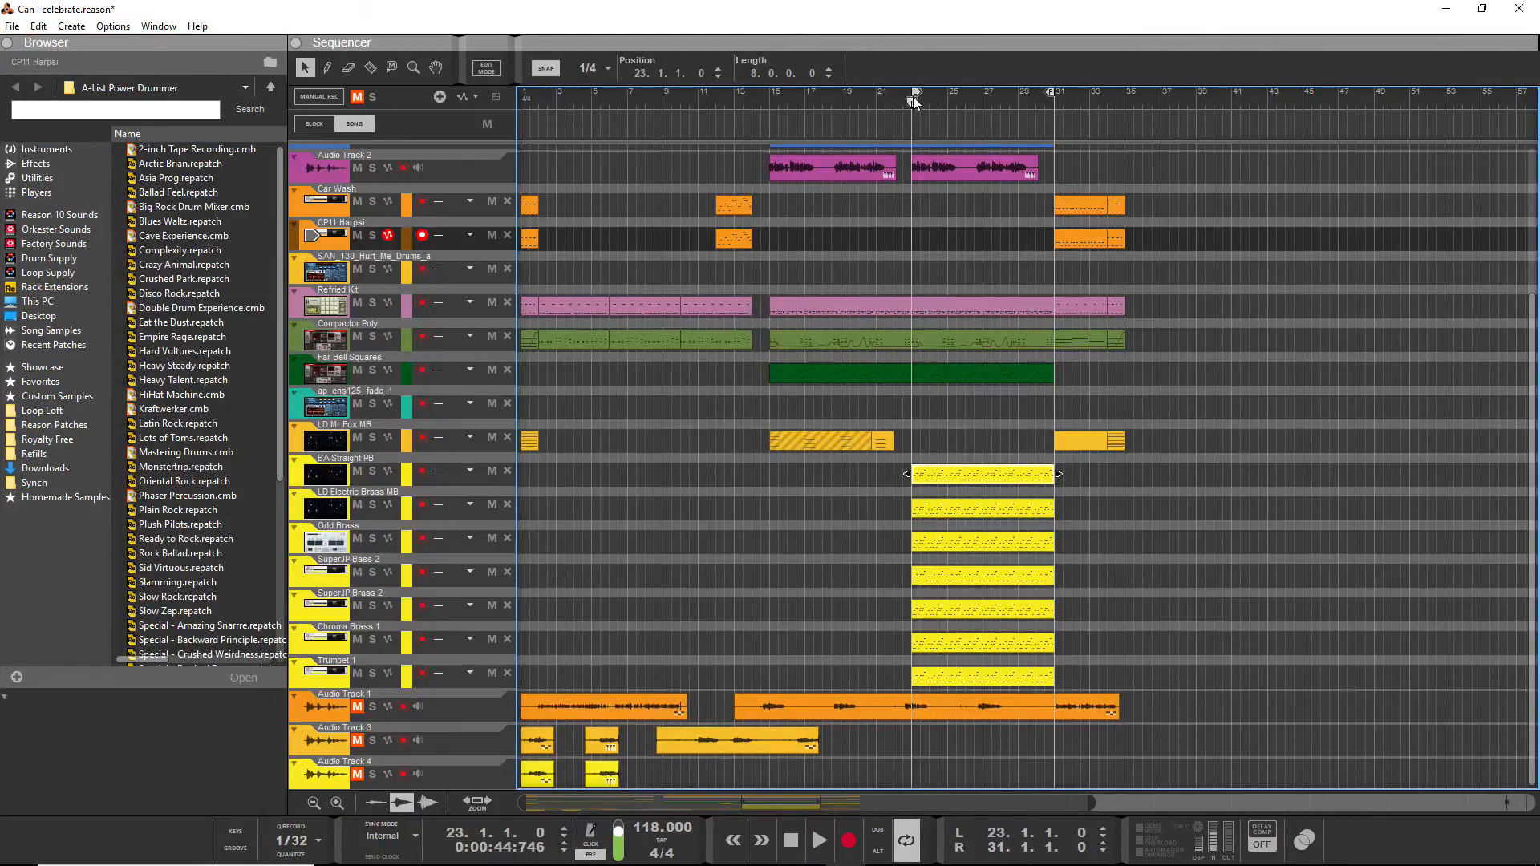
{"action": "scroll", "coordinate": [985, 420], "scroll_direction": "up", "scroll_amount": 3}
{"action": "scroll", "coordinate": [984, 420], "scroll_direction": "down", "scroll_amount": 3}
{"action": "key", "text": "space"}
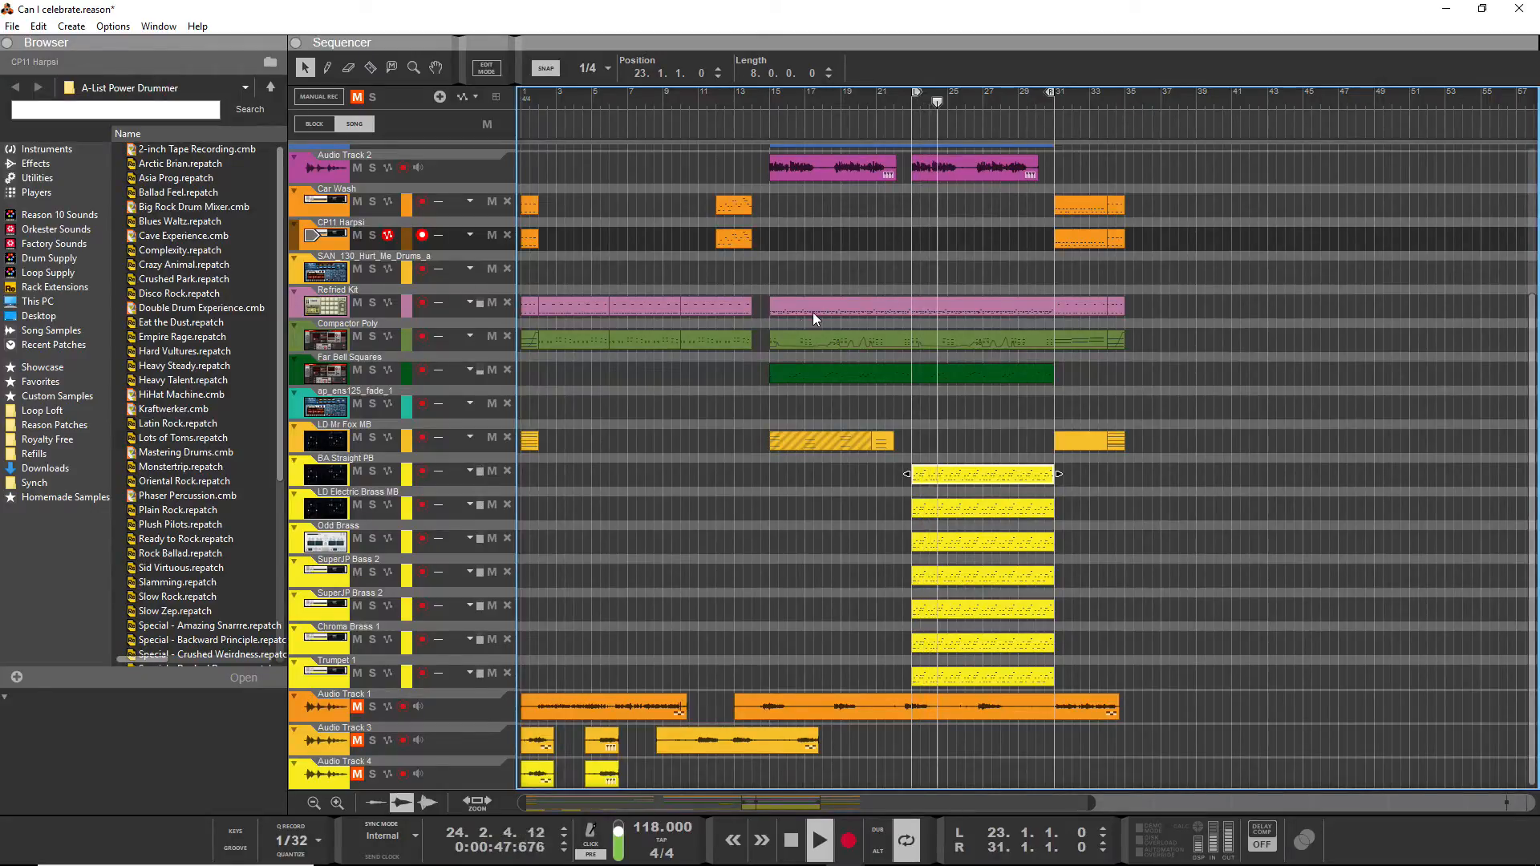
{"action": "scroll", "coordinate": [826, 337], "scroll_direction": "up", "scroll_amount": 5}
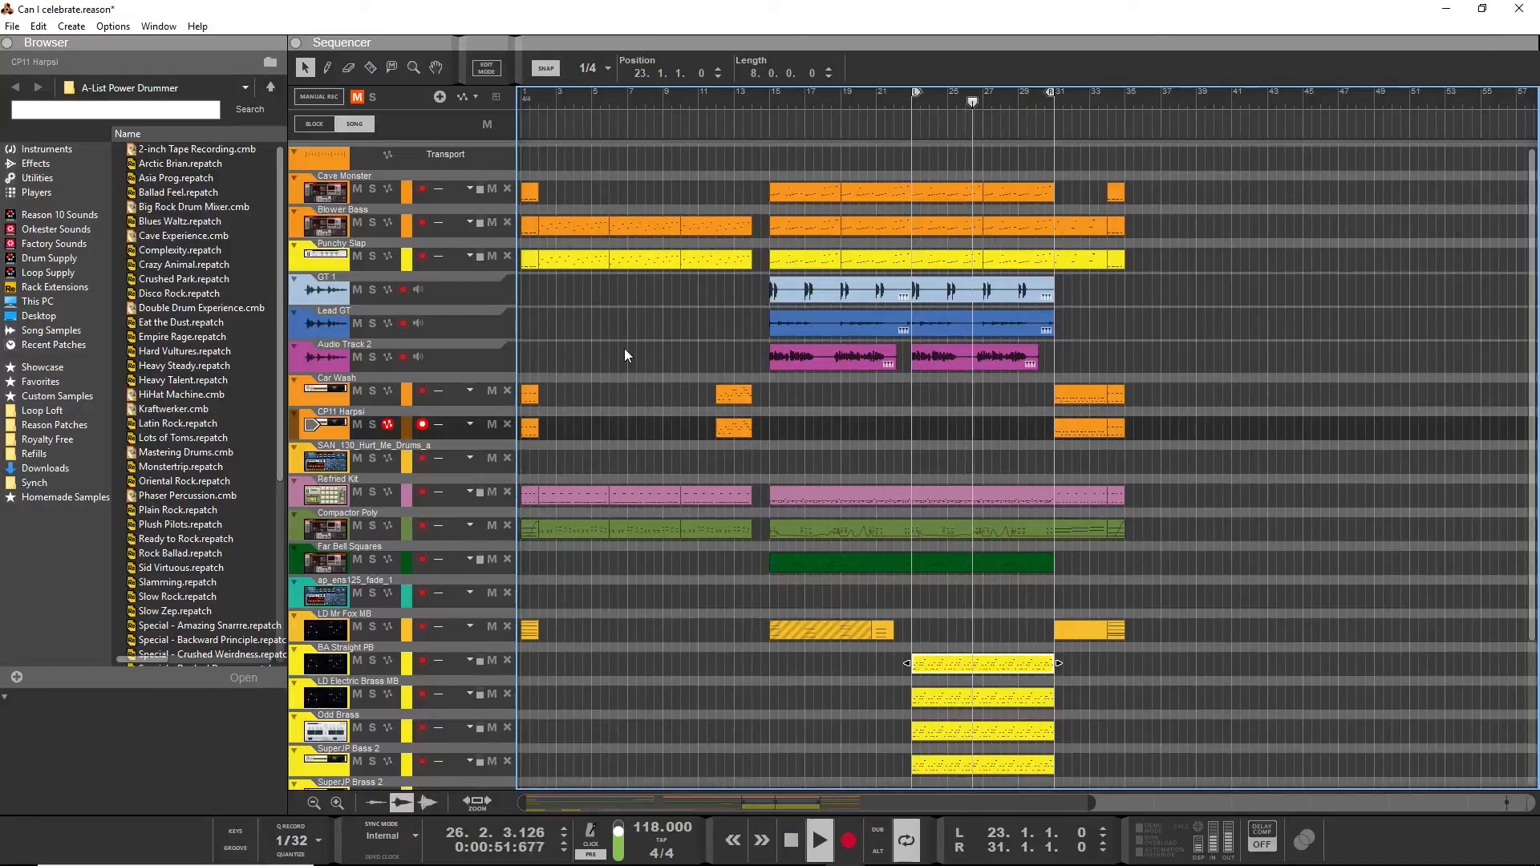
{"action": "scroll", "coordinate": [624, 349], "scroll_direction": "down", "scroll_amount": 1}
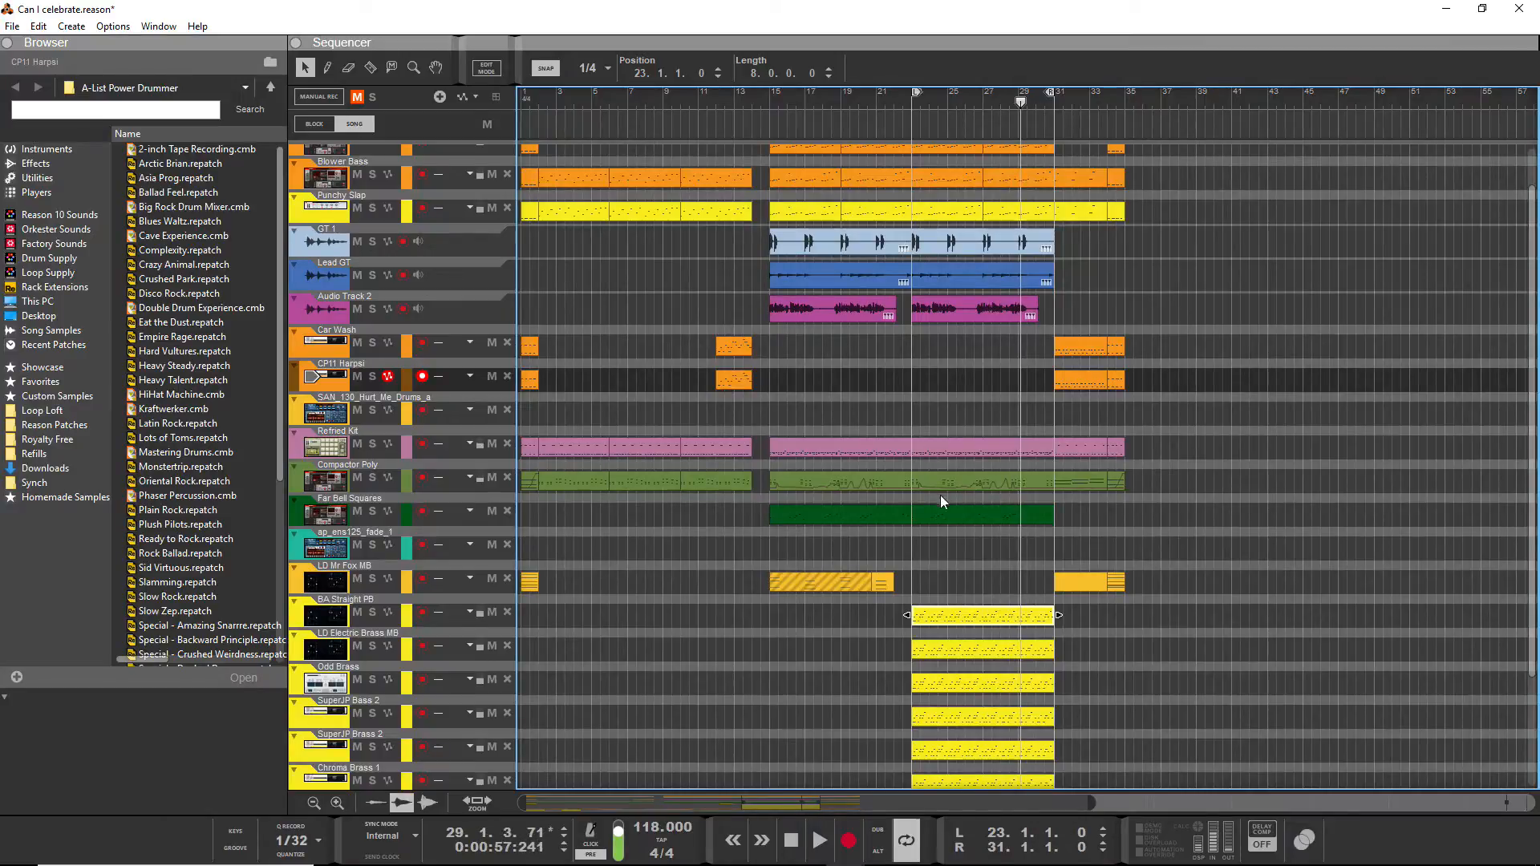
{"action": "scroll", "coordinate": [941, 501], "scroll_direction": "up", "scroll_amount": 1}
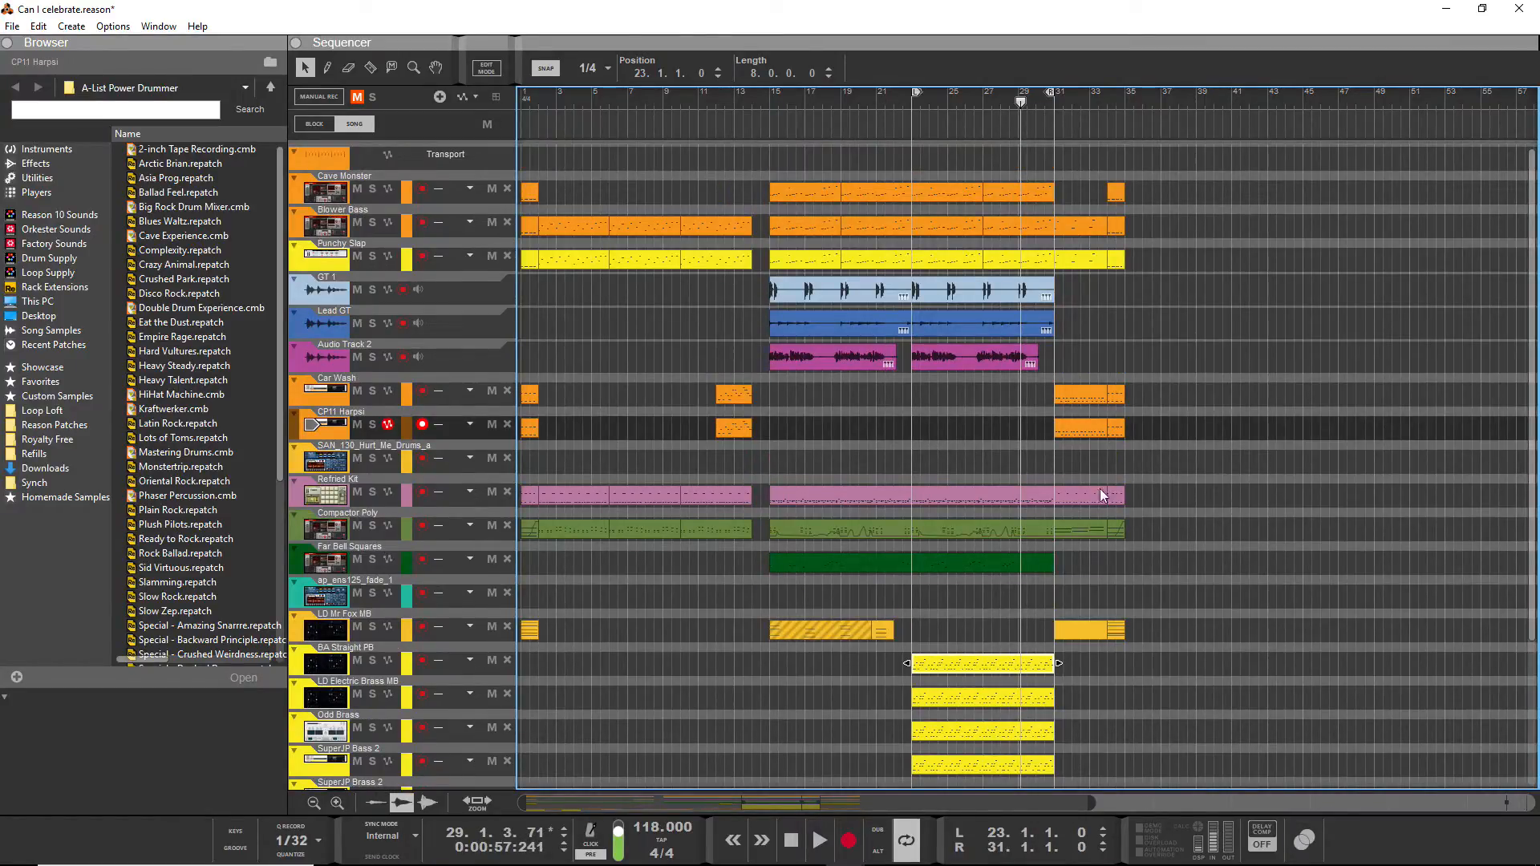
Add Drum Colorizer.cmb from the Drums folder of Selig ColoringEQ to the SAN_130_Hurt_Me_Drums_a channel in the rack
{"action": "key", "text": "F6"}
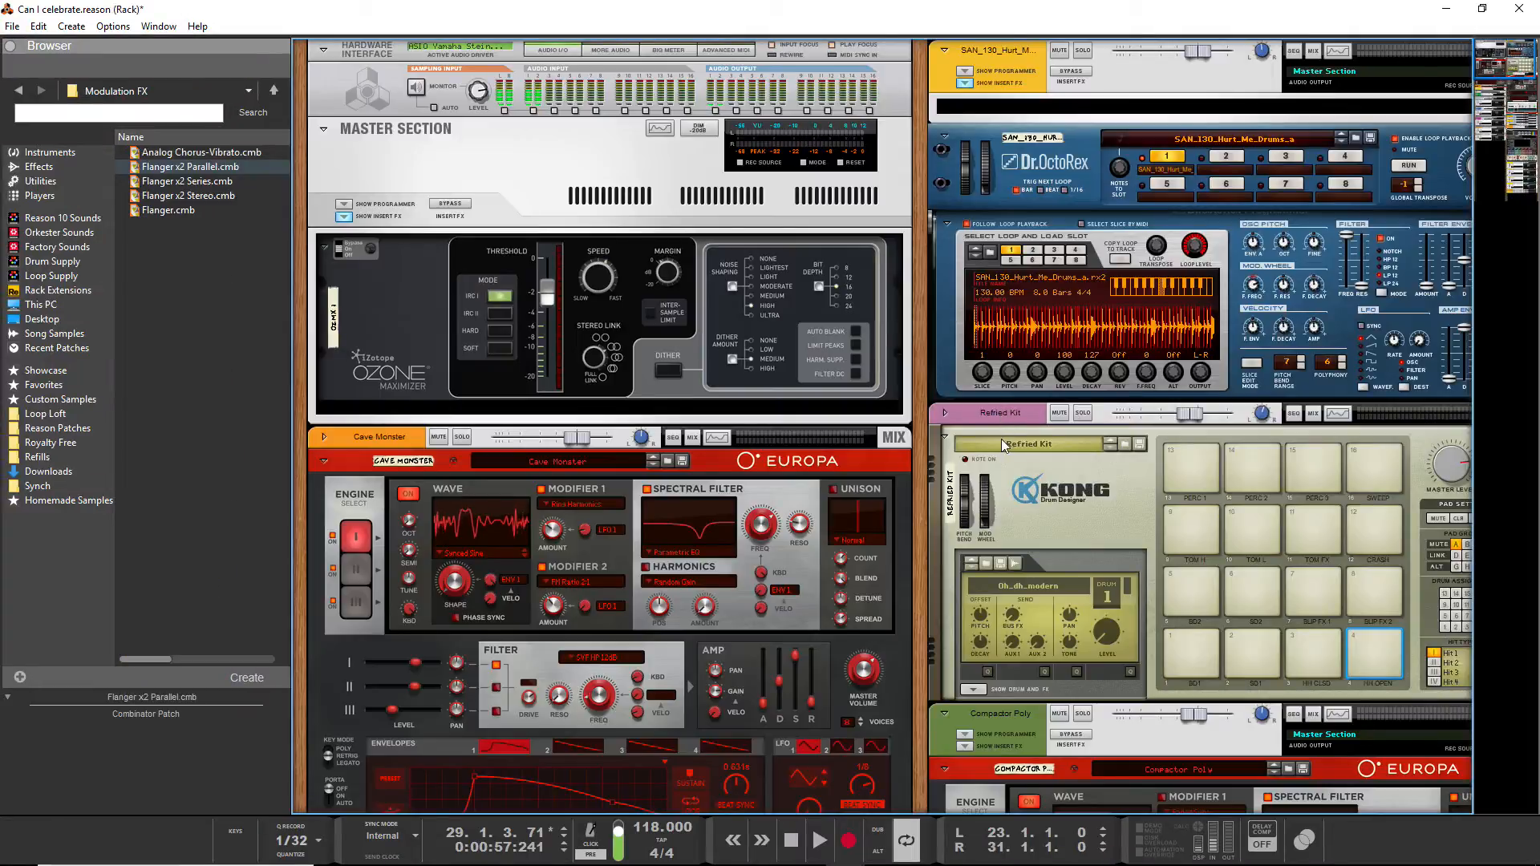
{"action": "left_click", "coordinate": [273, 91]}
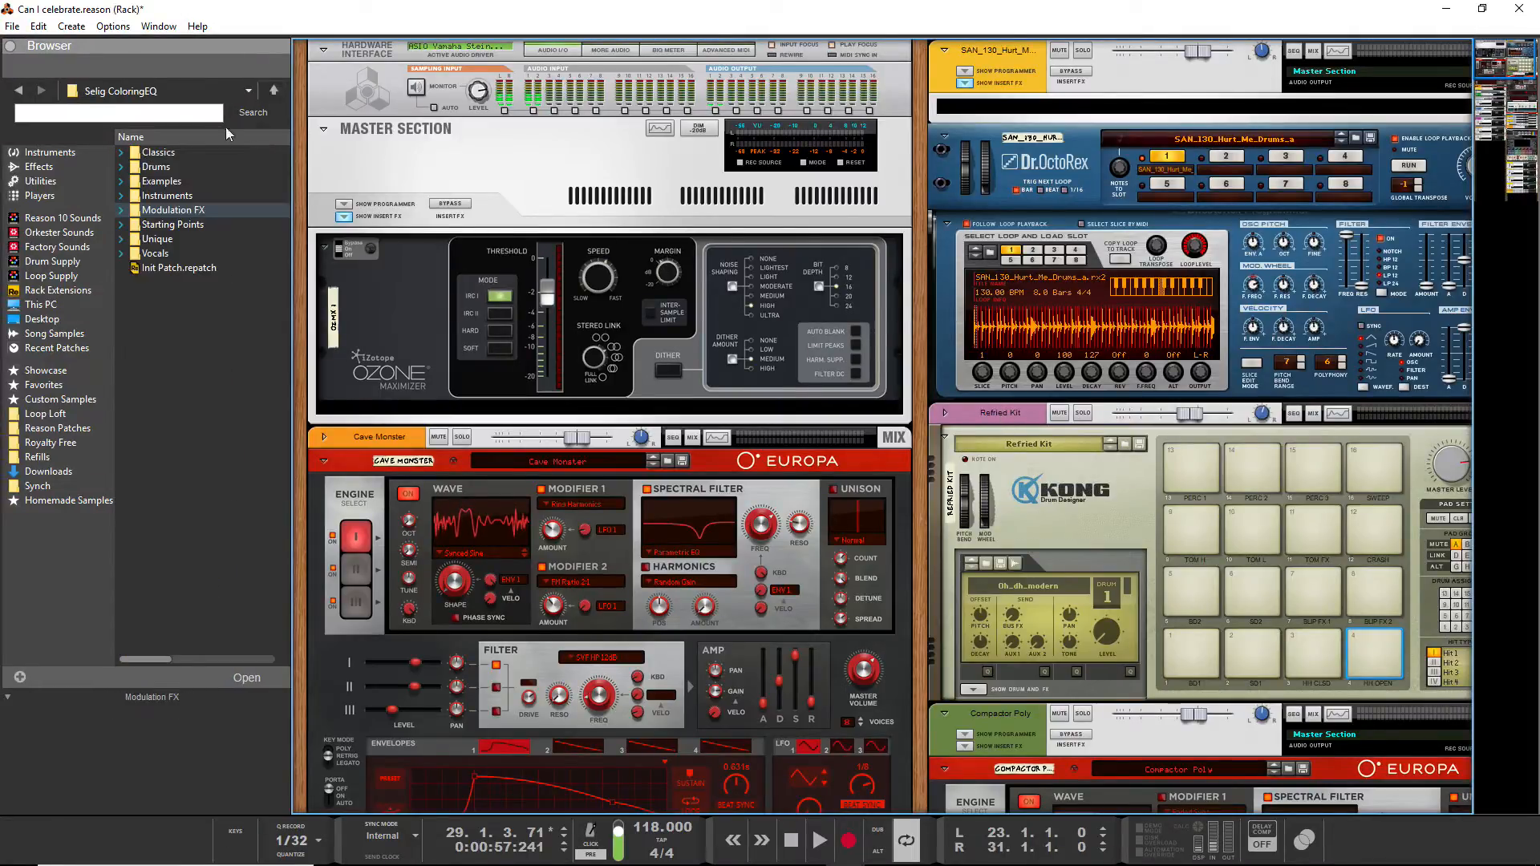
{"action": "double_click", "coordinate": [212, 165]}
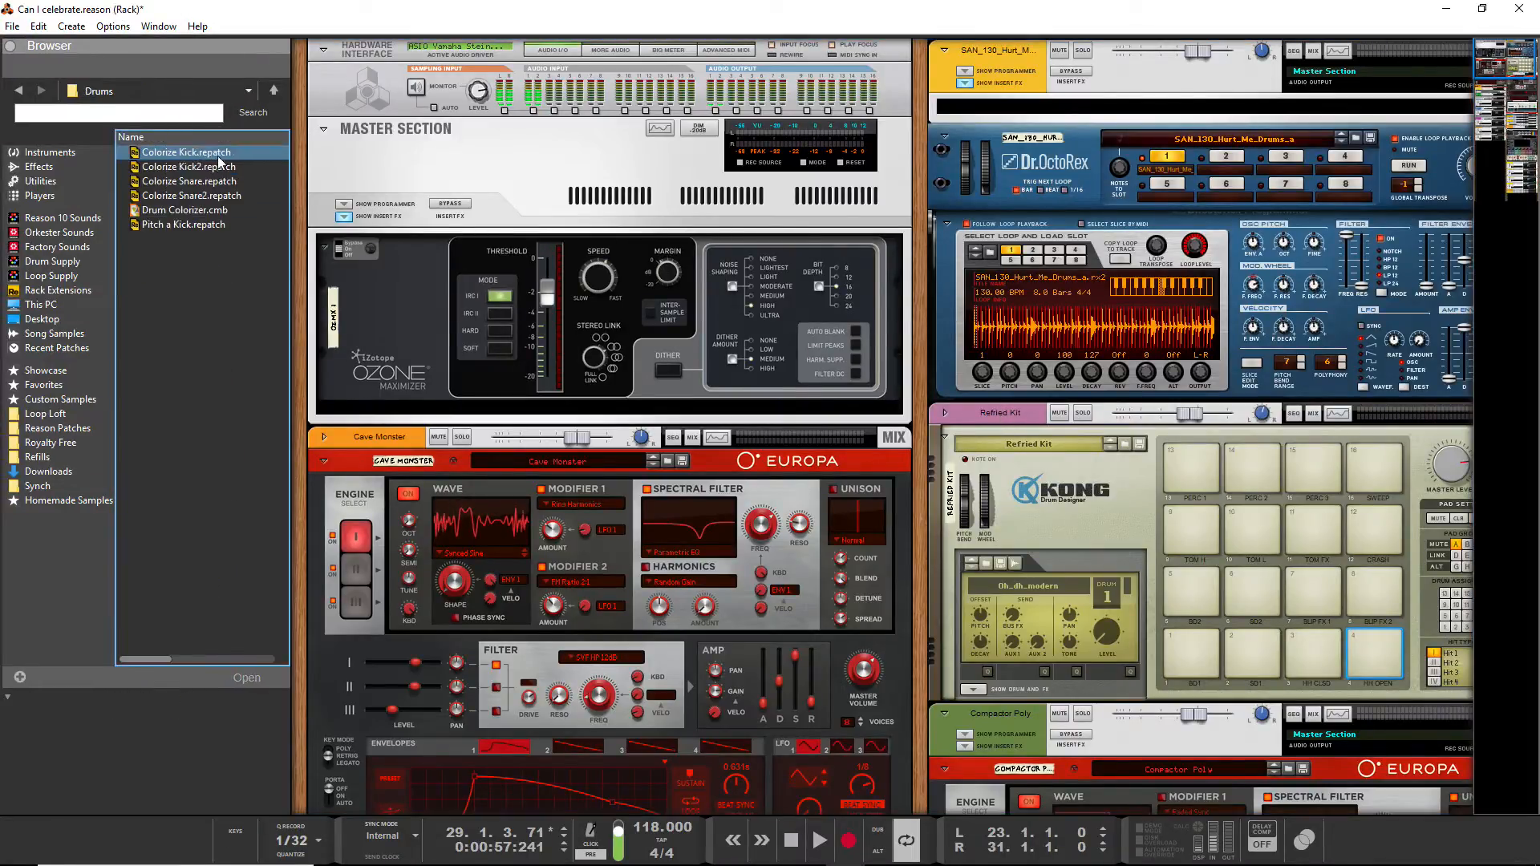
{"action": "left_click", "coordinate": [201, 227]}
{"action": "left_click_drag", "start_coordinate": [192, 211], "coordinate": [1009, 148]}
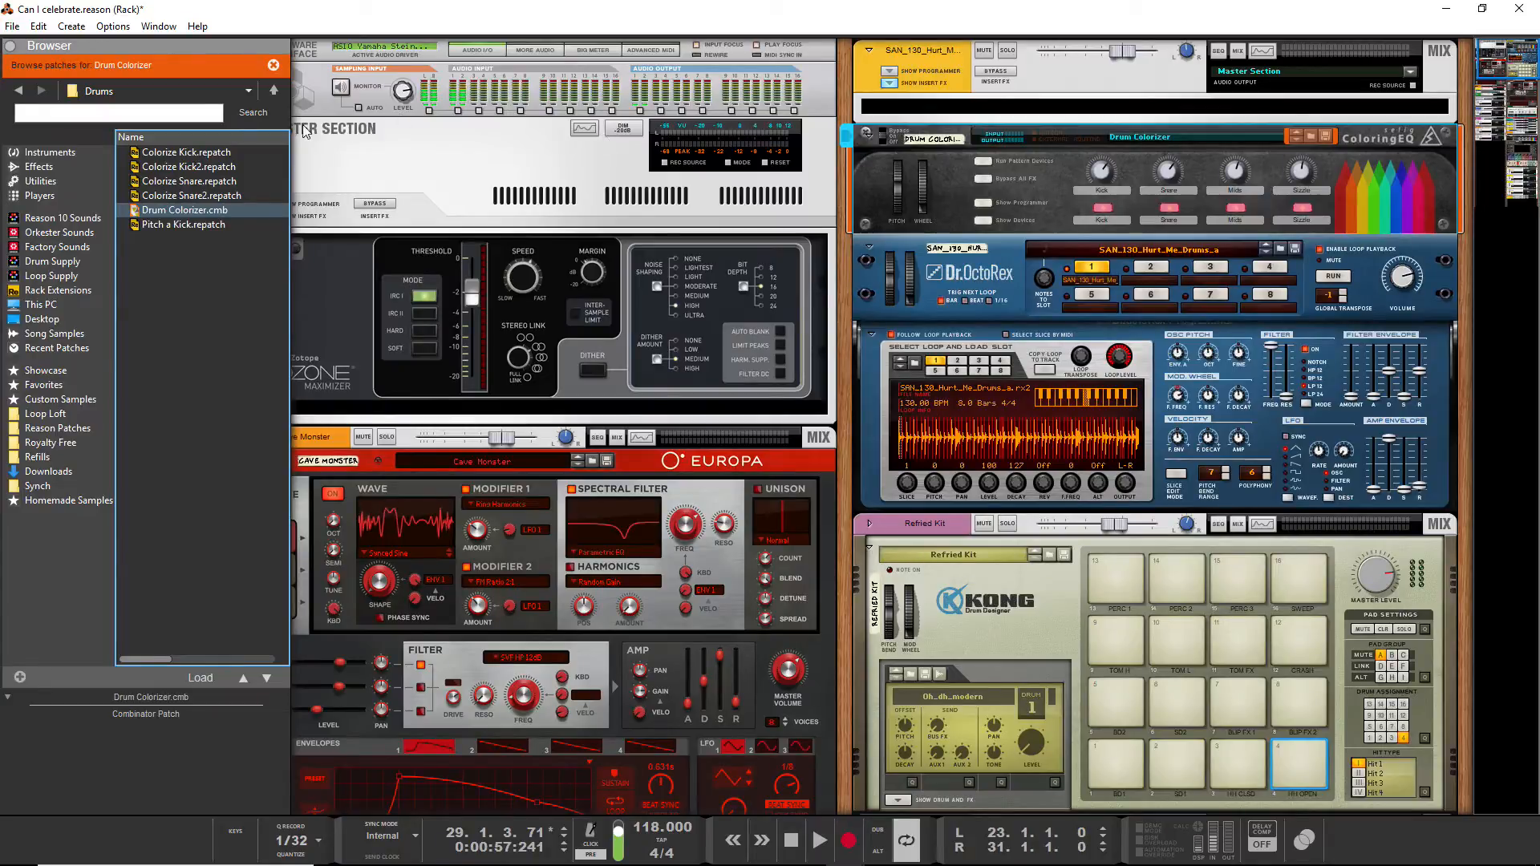
Show the devices inside the Drum Colorizer combinator and select its ColoringEQ
{"action": "left_click", "coordinate": [273, 91]}
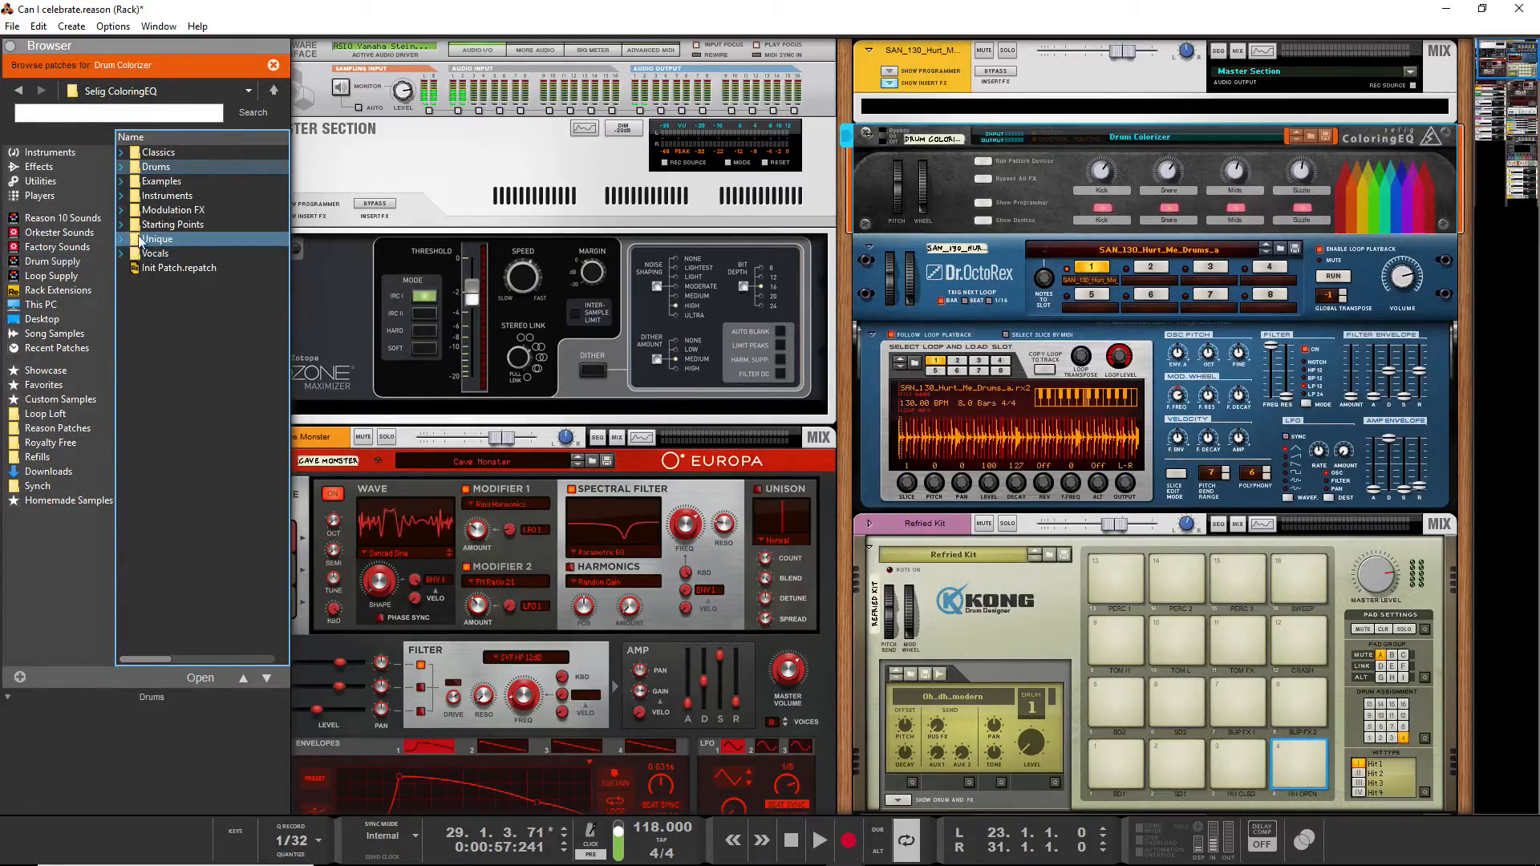
{"action": "left_click", "coordinate": [1317, 141]}
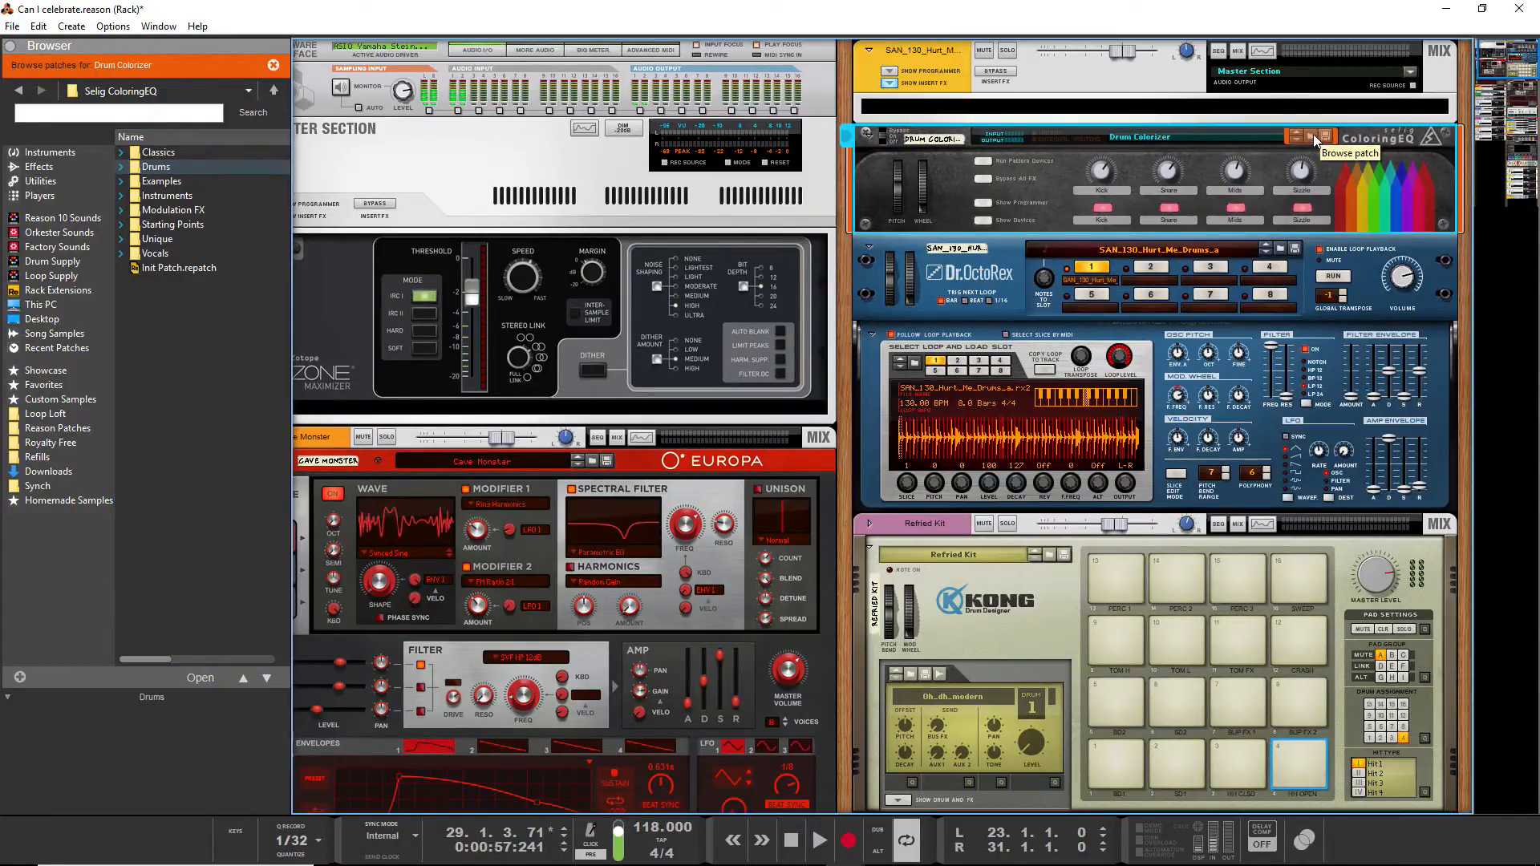
{"action": "left_click", "coordinate": [983, 221]}
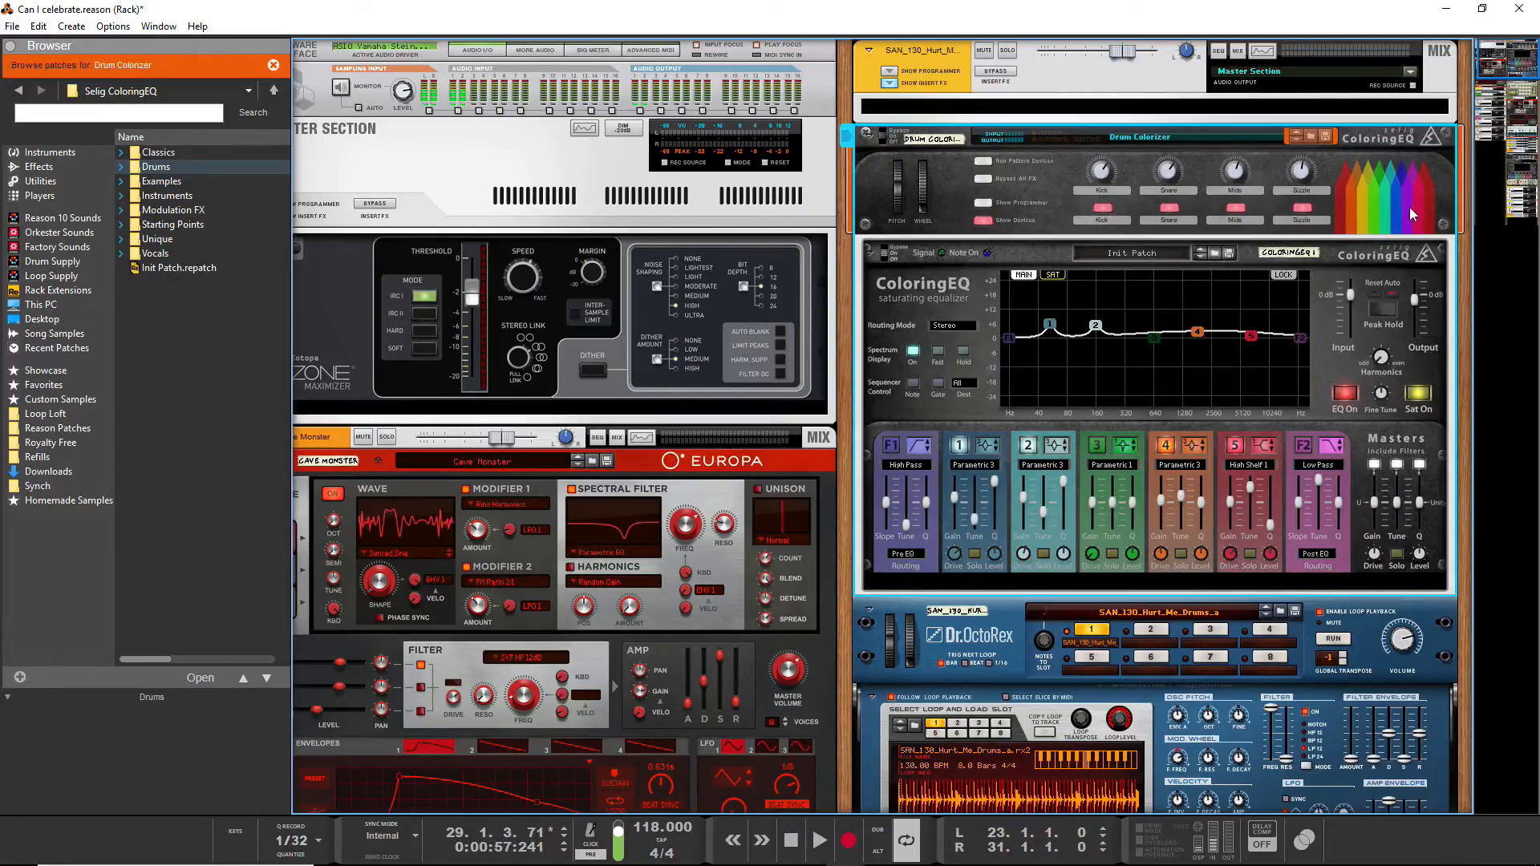
{"action": "left_click", "coordinate": [912, 350]}
Look through the Routing Mode options of ColoringEQ, leaving Stereo selected
{"action": "left_click", "coordinate": [960, 327]}
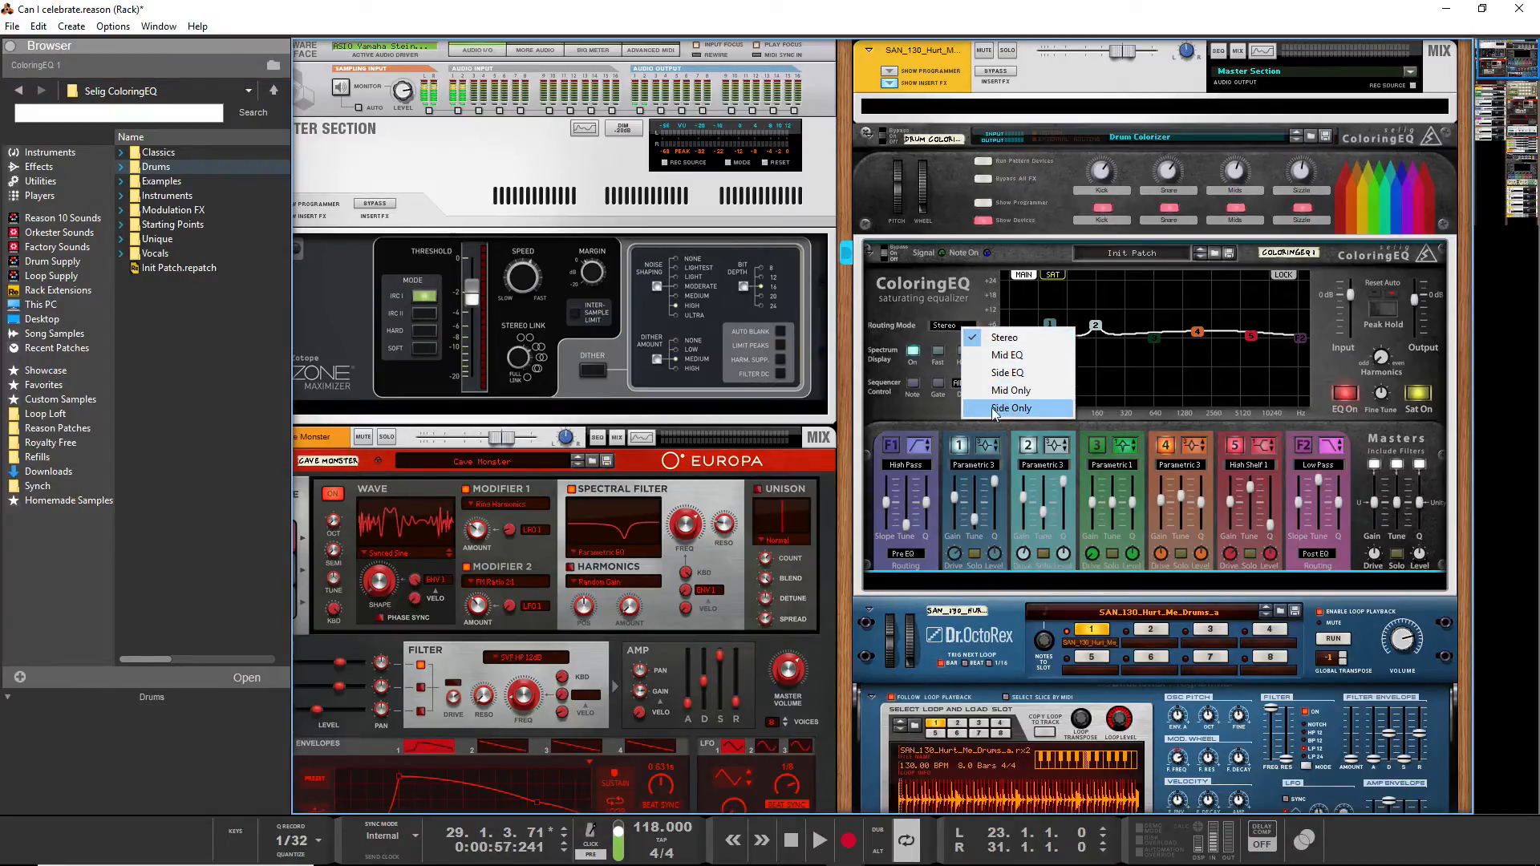
{"action": "left_click", "coordinate": [903, 310]}
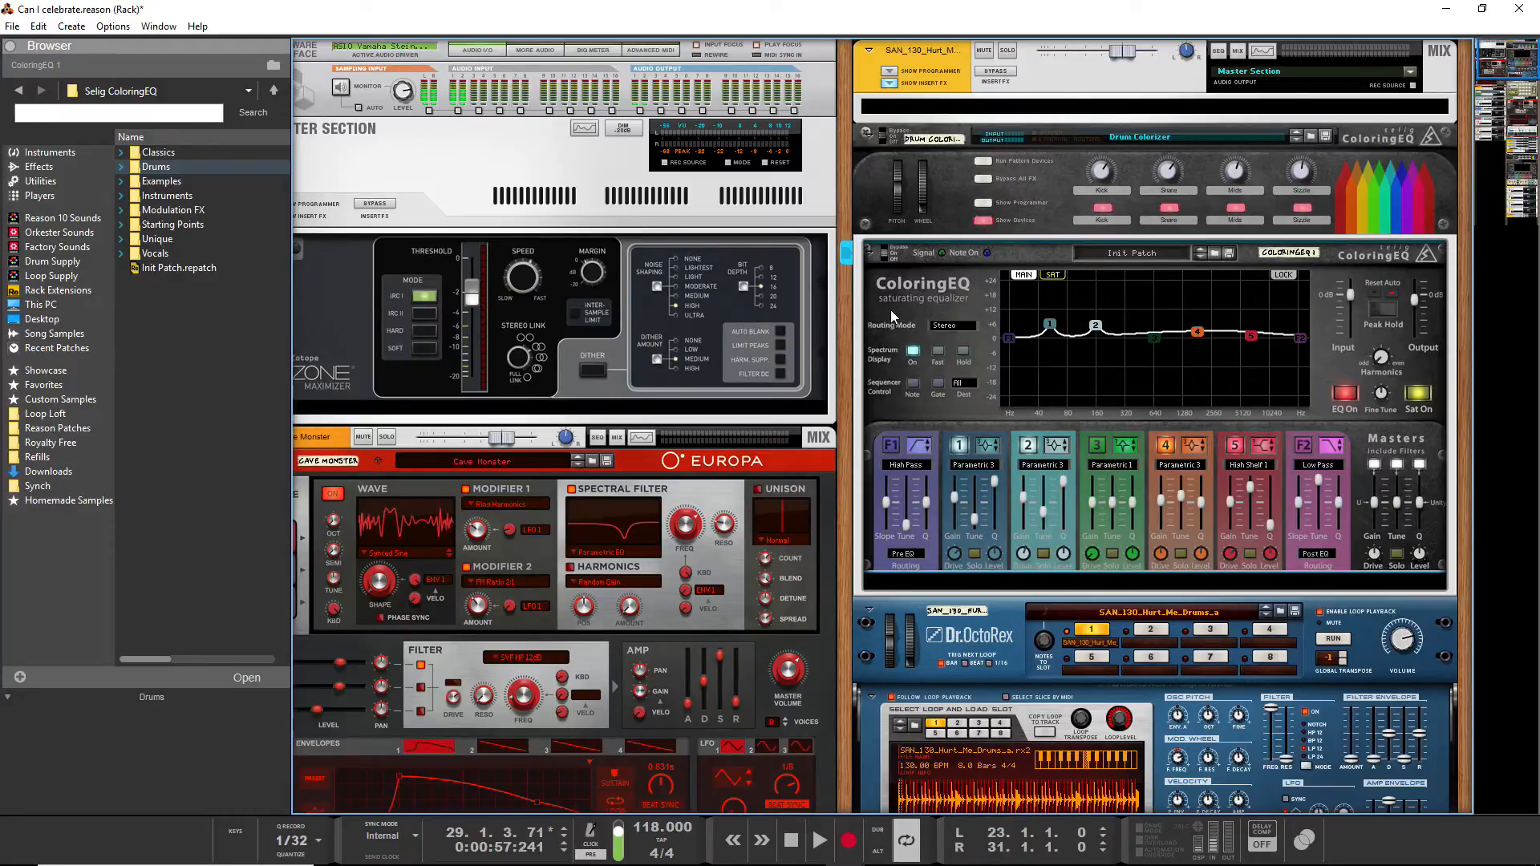
{"action": "left_click", "coordinate": [944, 323]}
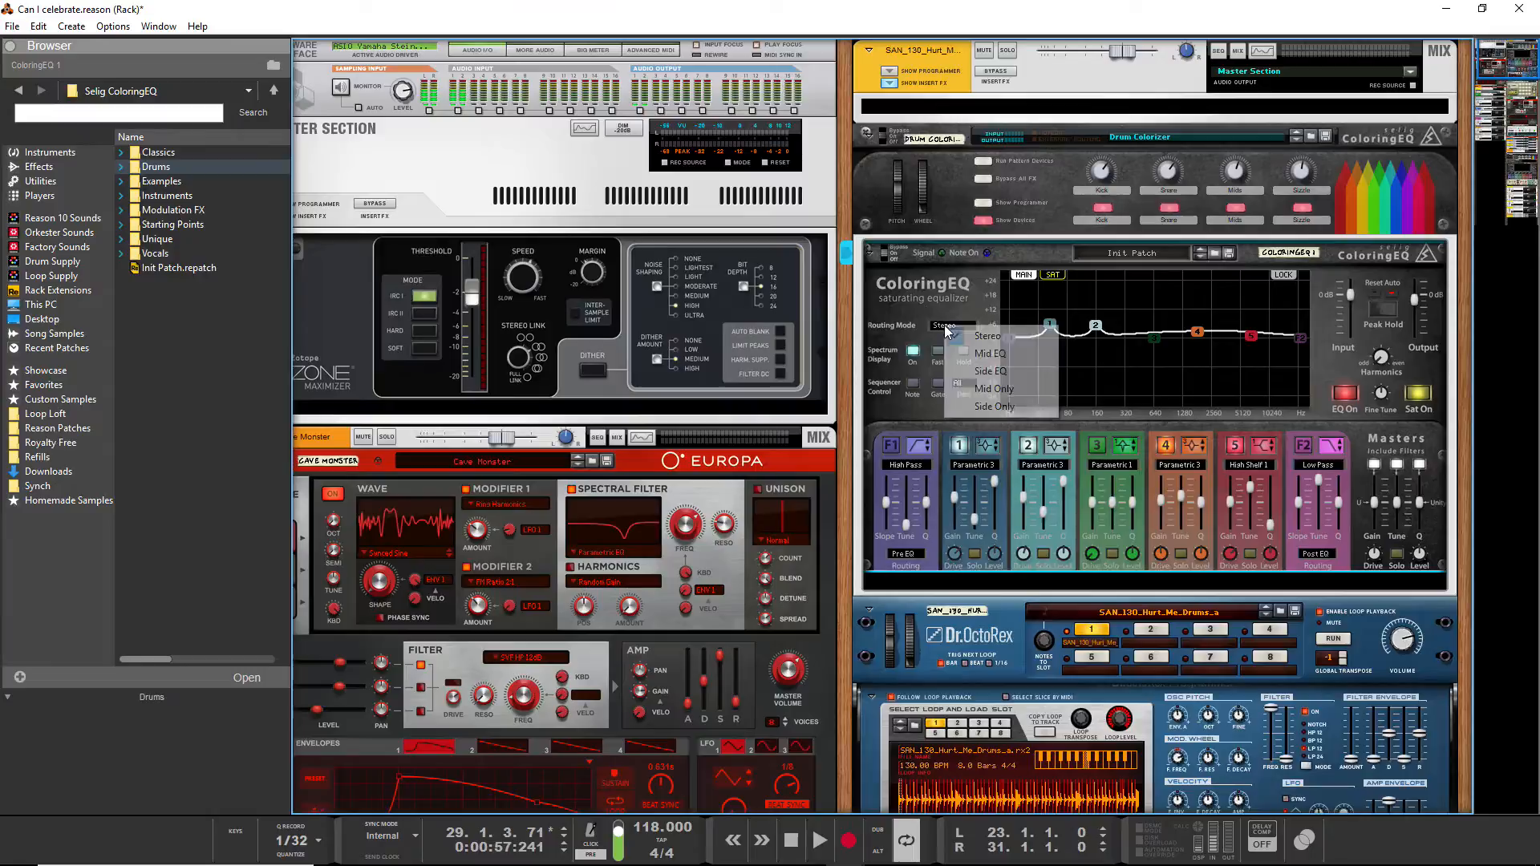
{"action": "left_click", "coordinate": [910, 319]}
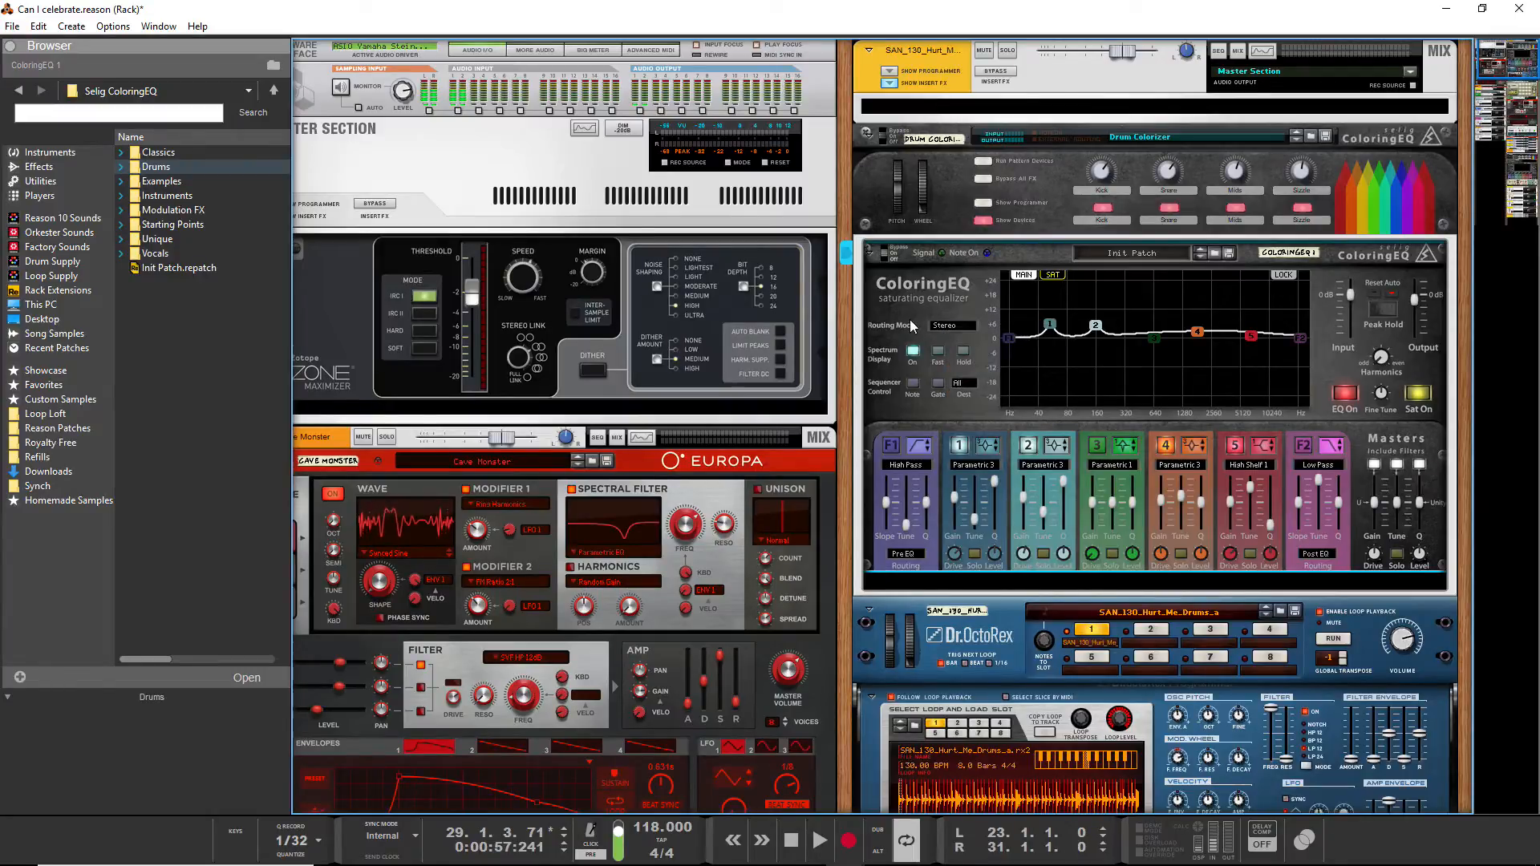
Solo the SAN_130_Hurt_Me_Drums_a channel and play it while trying the Hold option of the ColoringEQ spectrum display
{"action": "left_click", "coordinate": [1007, 52]}
{"action": "key", "text": "space"}
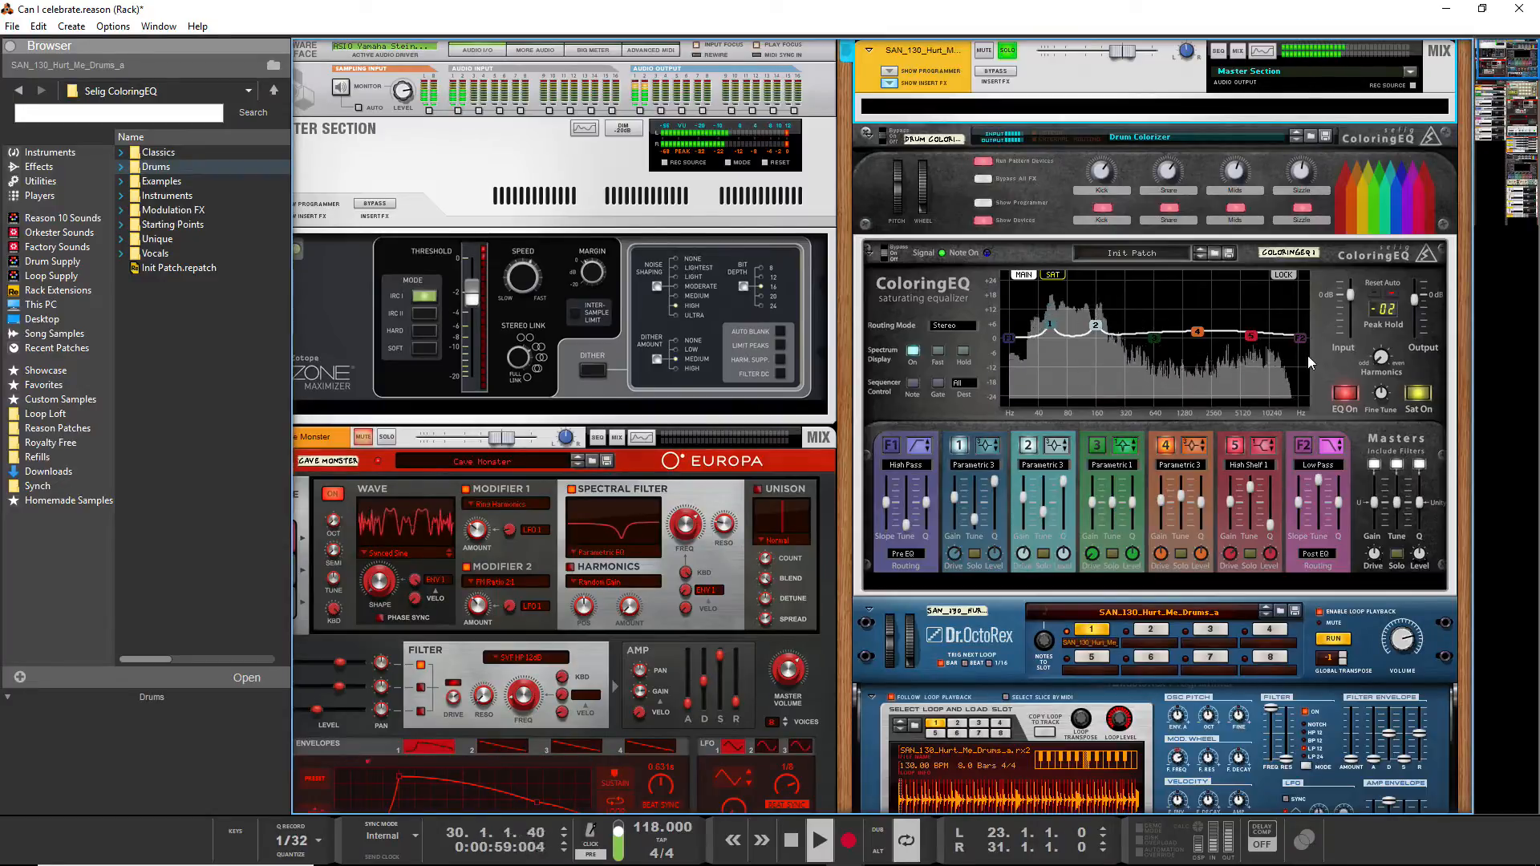
{"action": "left_click", "coordinate": [955, 351]}
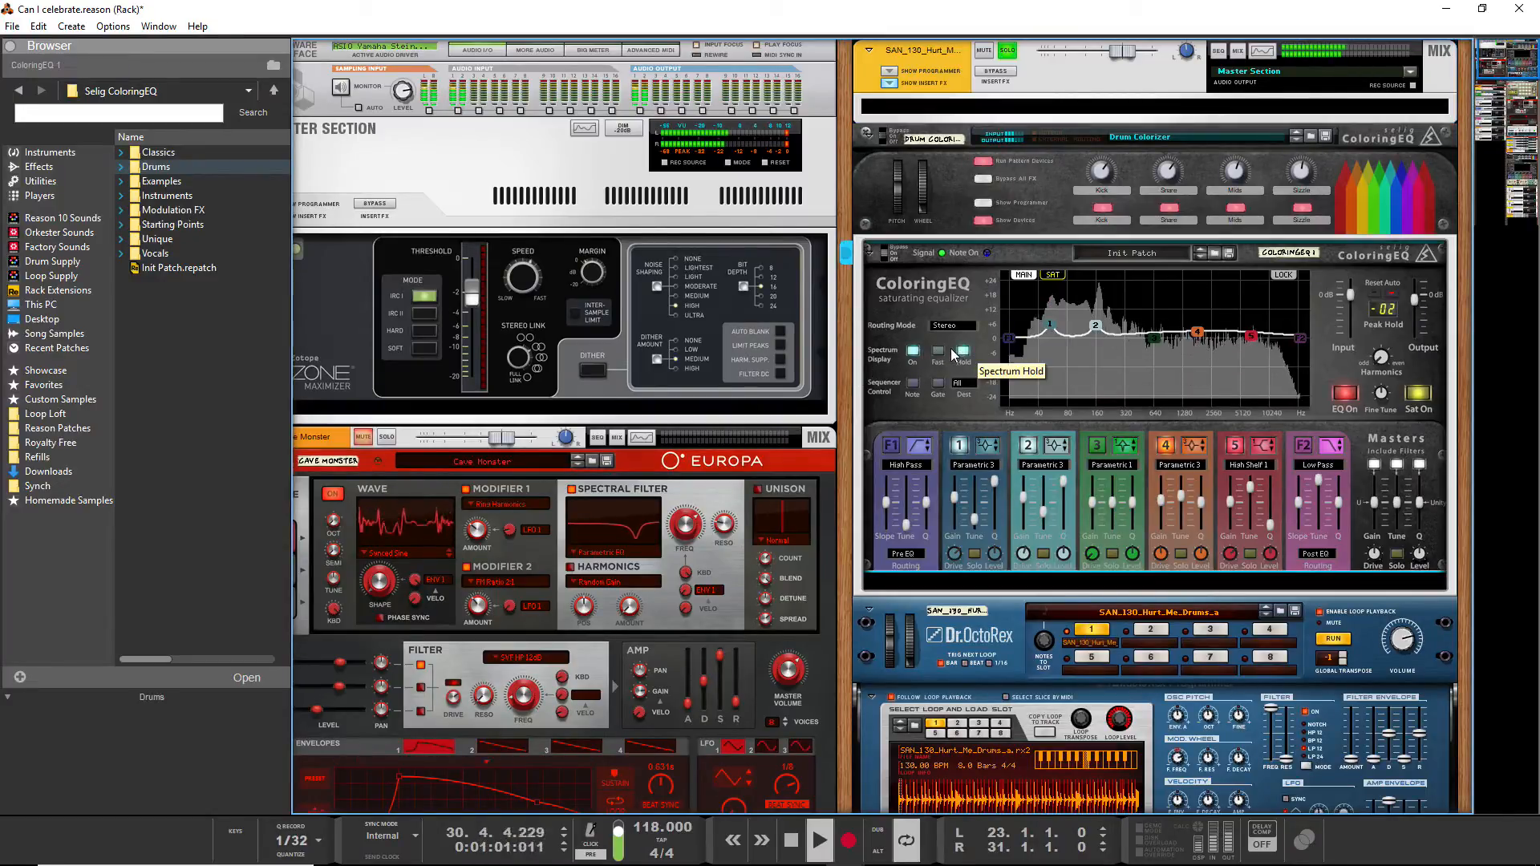
{"action": "key", "text": "space"}
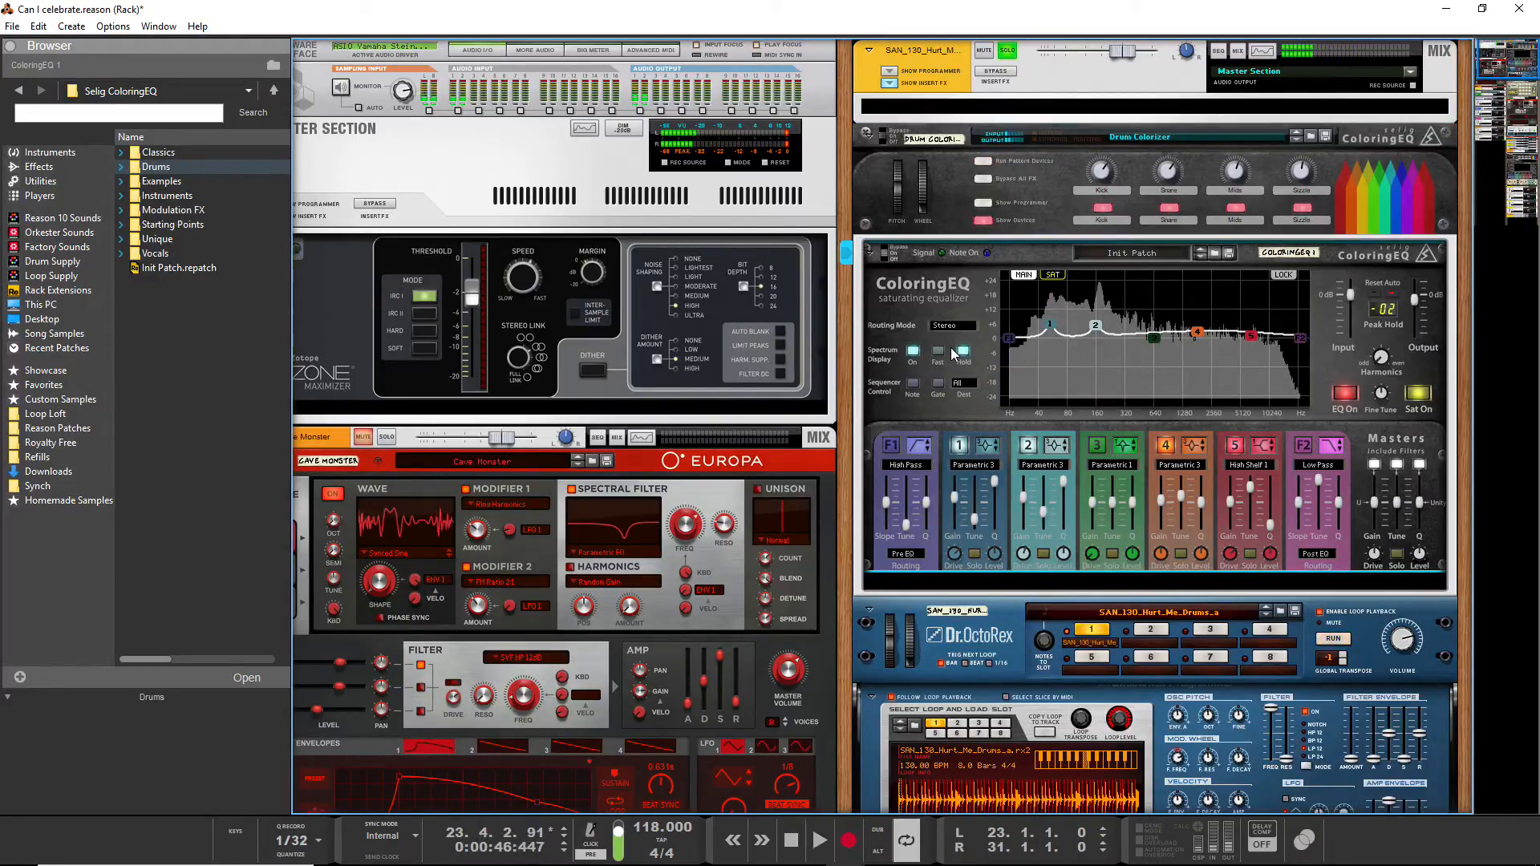
{"action": "left_click", "coordinate": [963, 351]}
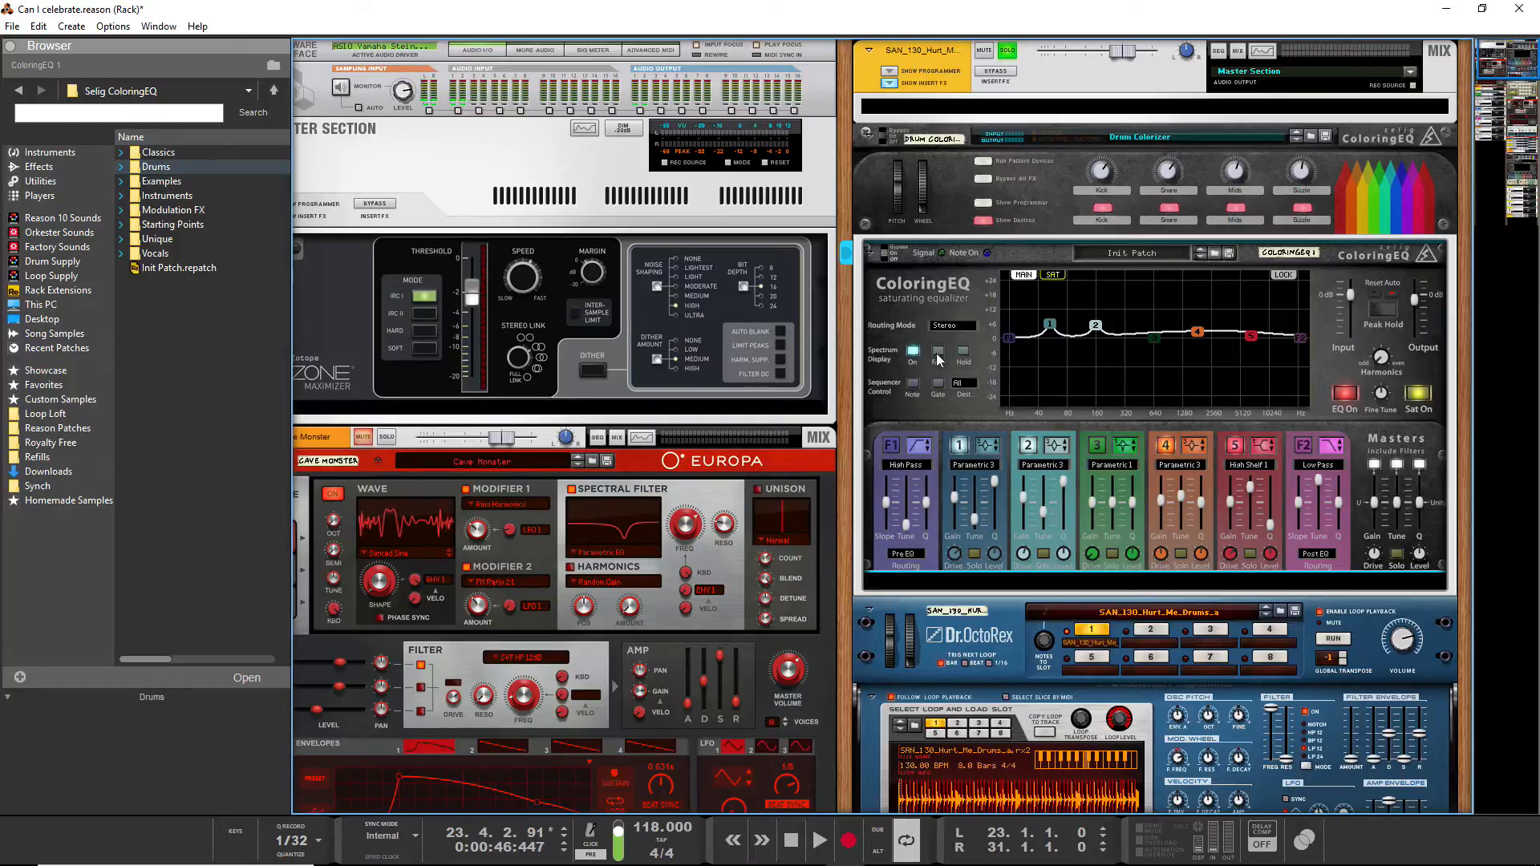
Turn on Note sequencer control in ColoringEQ and set its destination to F1
{"action": "left_click", "coordinate": [912, 383]}
{"action": "left_click", "coordinate": [974, 385]}
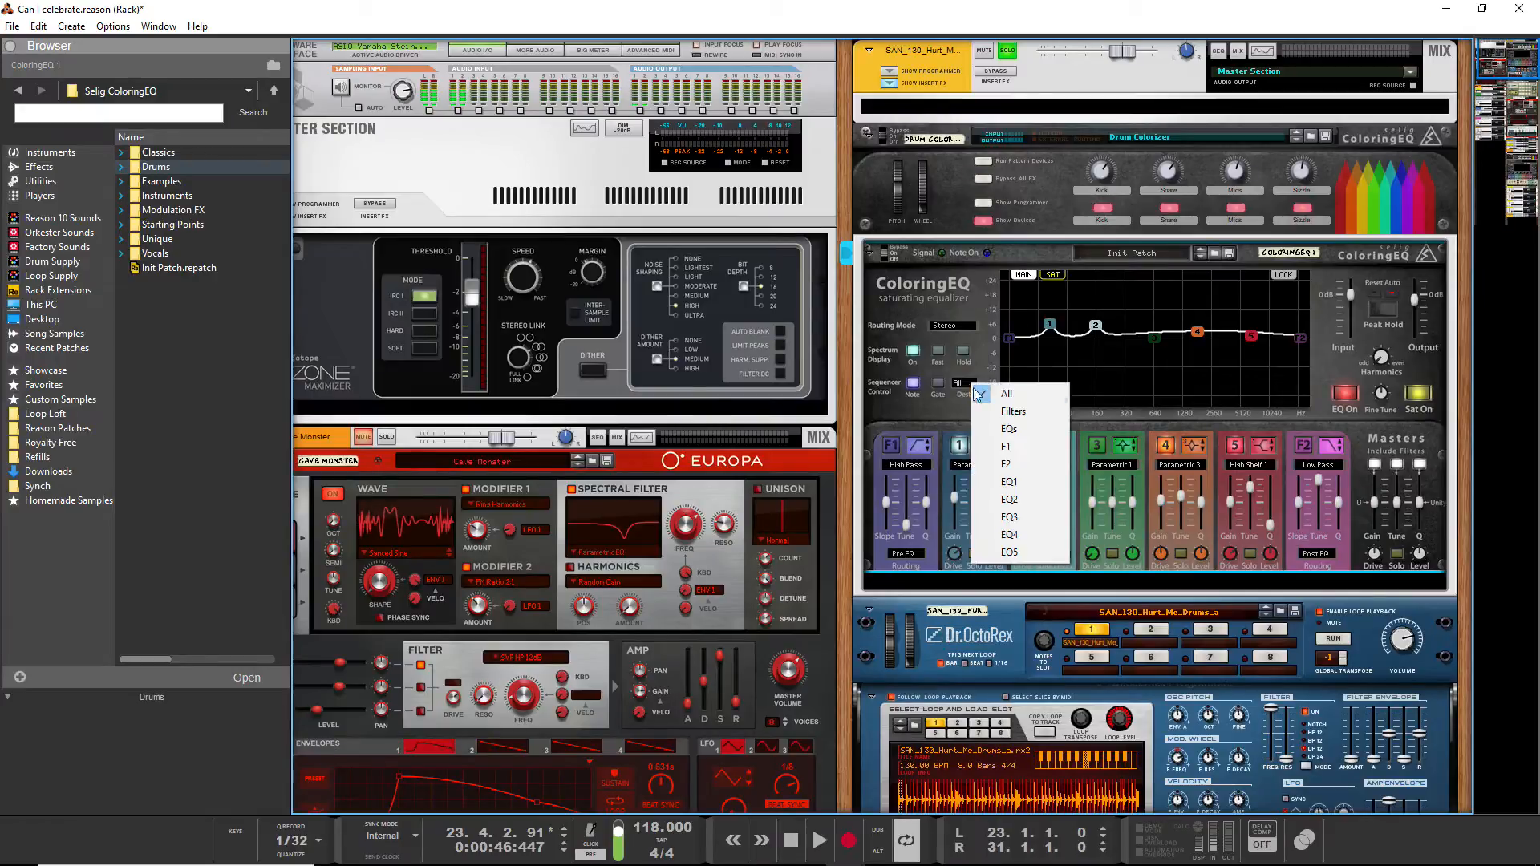
{"action": "left_click", "coordinate": [1037, 447]}
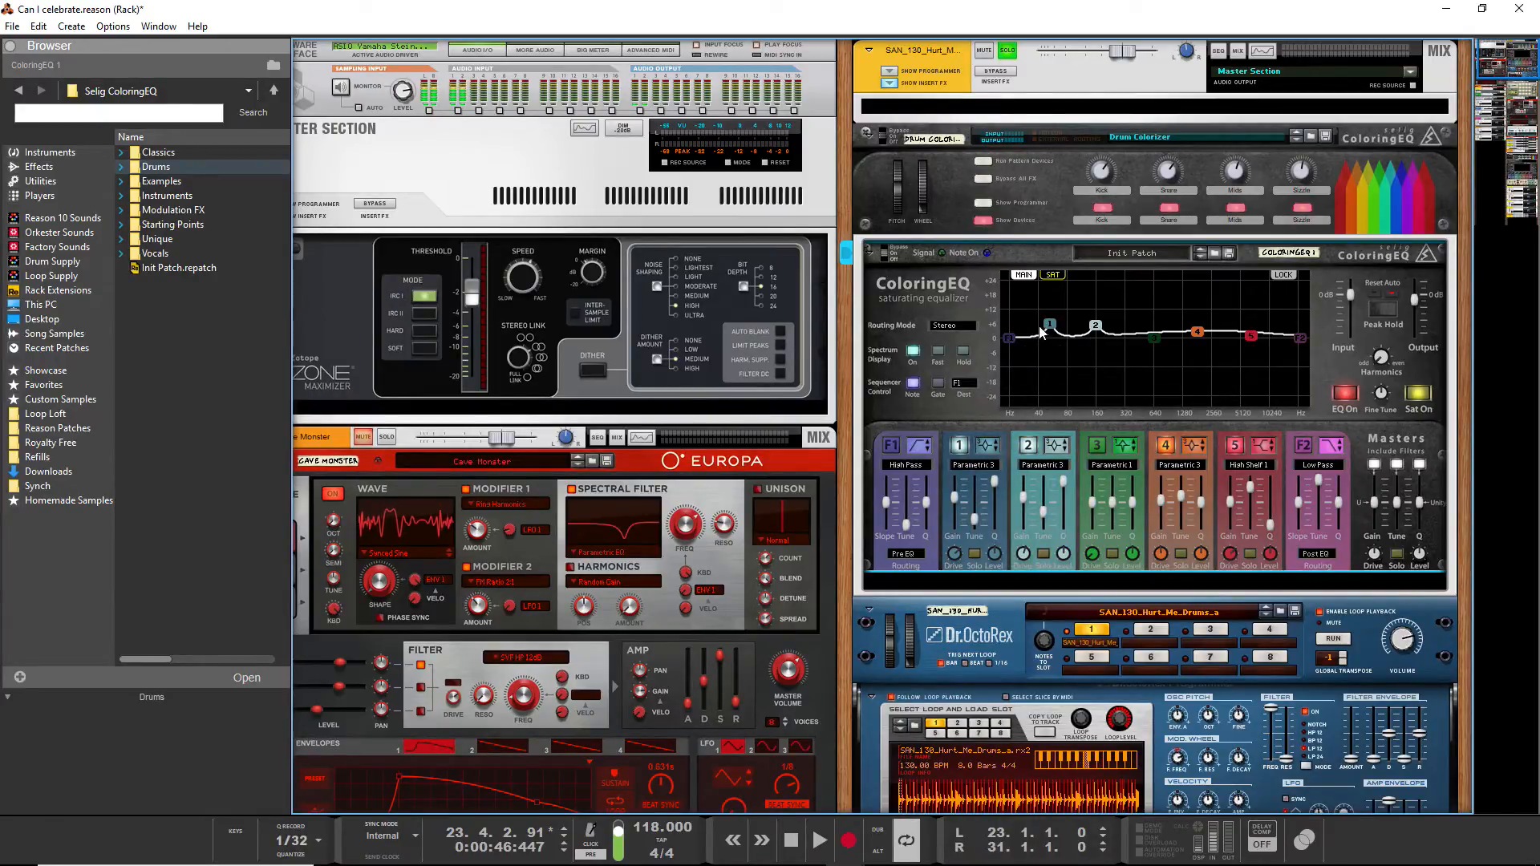
Turn the EQ1 band into a cut and lower the EQ4 gain to 0.5 dB on the ColoringEQ curve
{"action": "left_click_drag", "start_coordinate": [1052, 332], "coordinate": [1054, 357]}
{"action": "left_click_drag", "start_coordinate": [1197, 332], "coordinate": [1202, 339]}
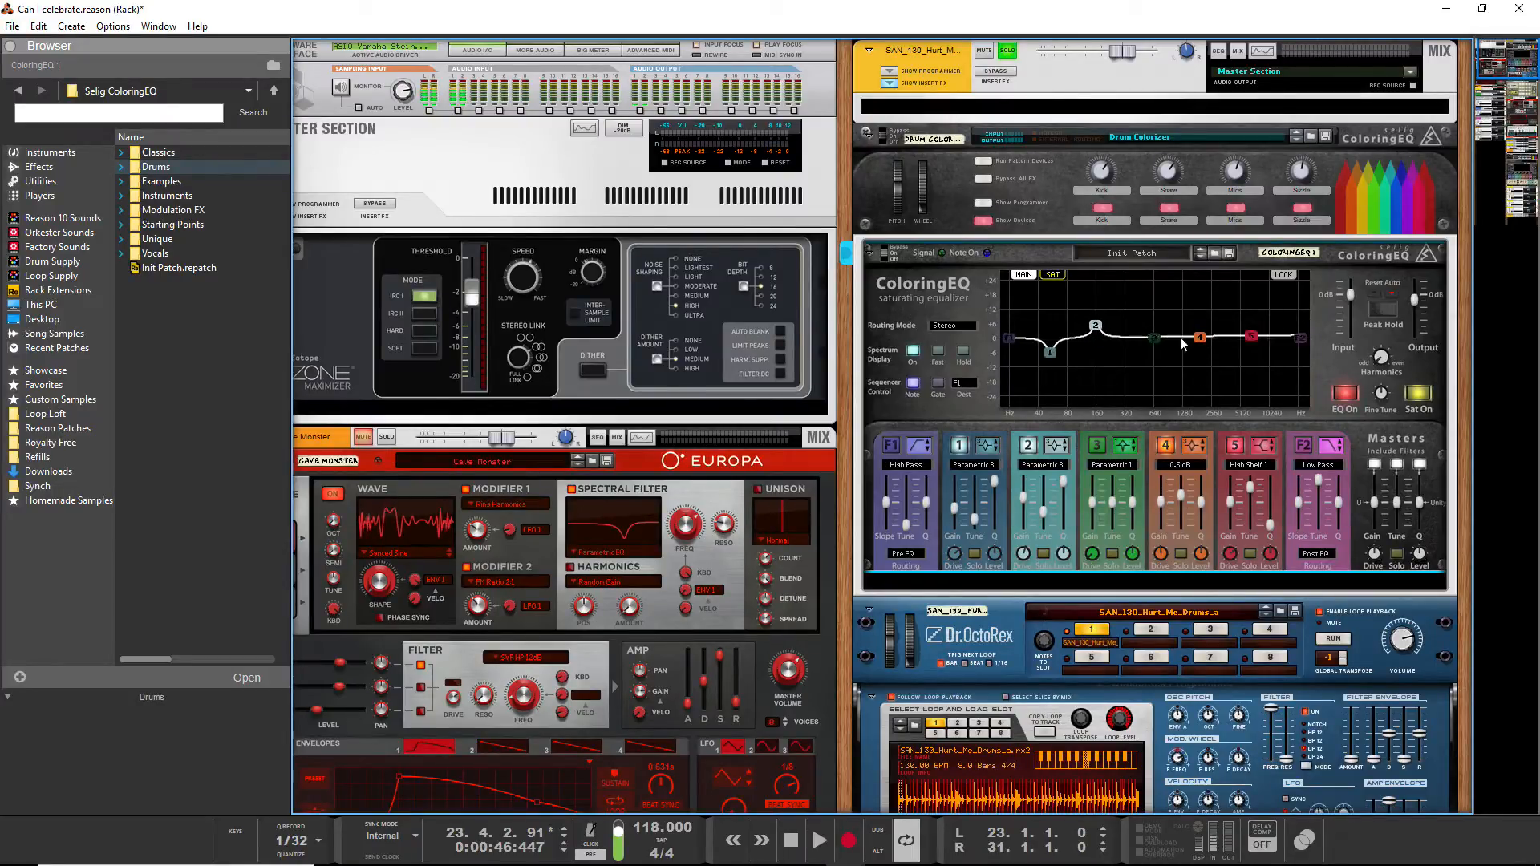
Show the saturation curve and set the F2 filter to High Pass with Post Sat routing
{"action": "left_click", "coordinate": [1061, 276]}
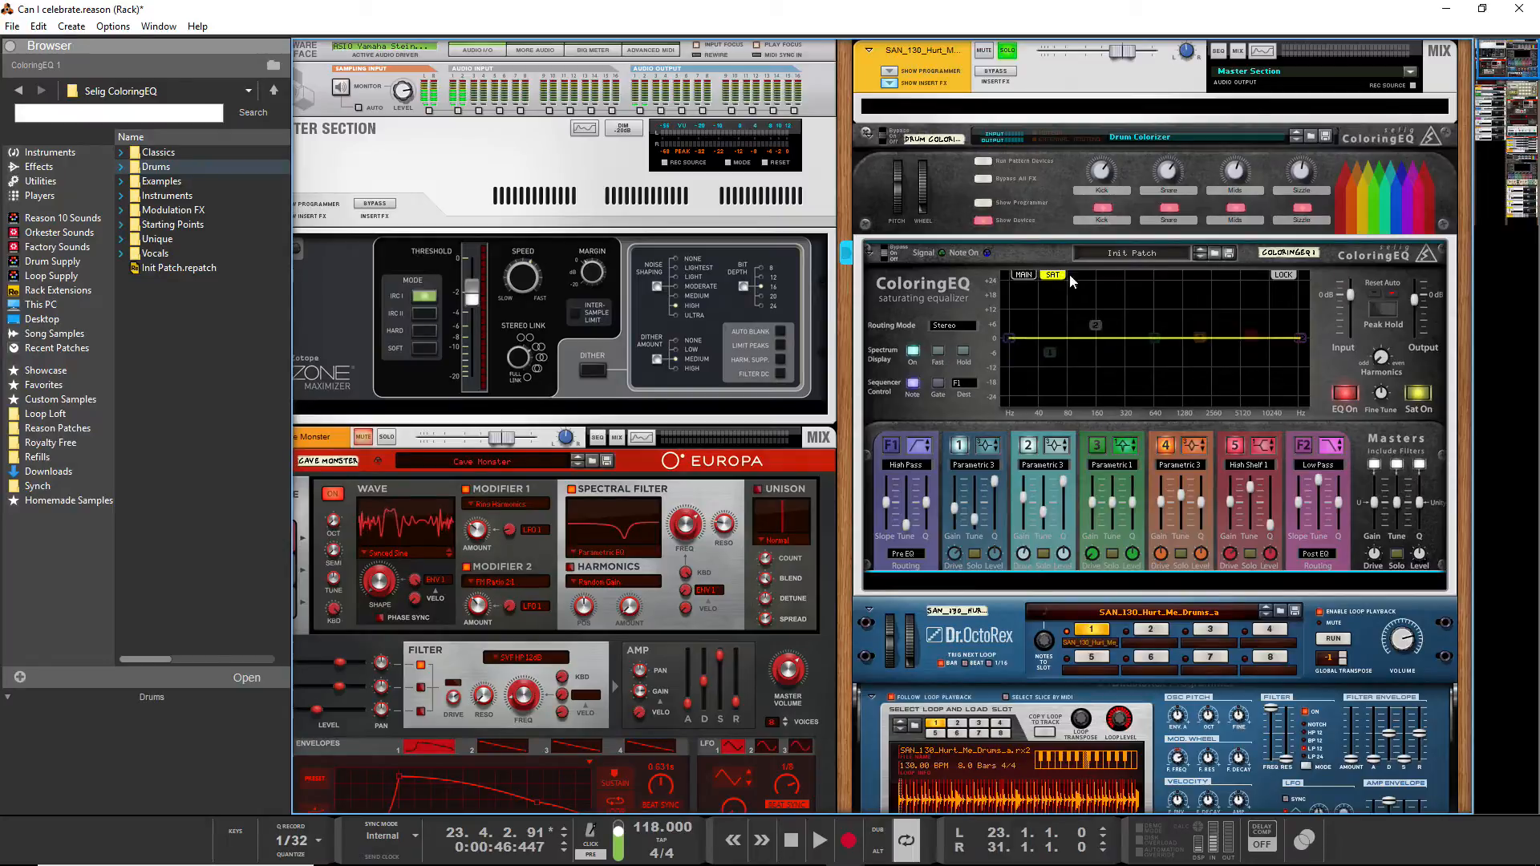
{"action": "left_click", "coordinate": [1320, 555]}
{"action": "left_click", "coordinate": [1366, 601]}
{"action": "left_click_drag", "start_coordinate": [1258, 382], "coordinate": [1403, 338]}
{"action": "left_click", "coordinate": [1306, 446]}
{"action": "left_click", "coordinate": [1330, 446]}
Audition the drums with EQ4 boosted and Harmonics at -38, and return EQ4 to an almost flat gain after stopping playback
{"action": "key", "text": "space"}
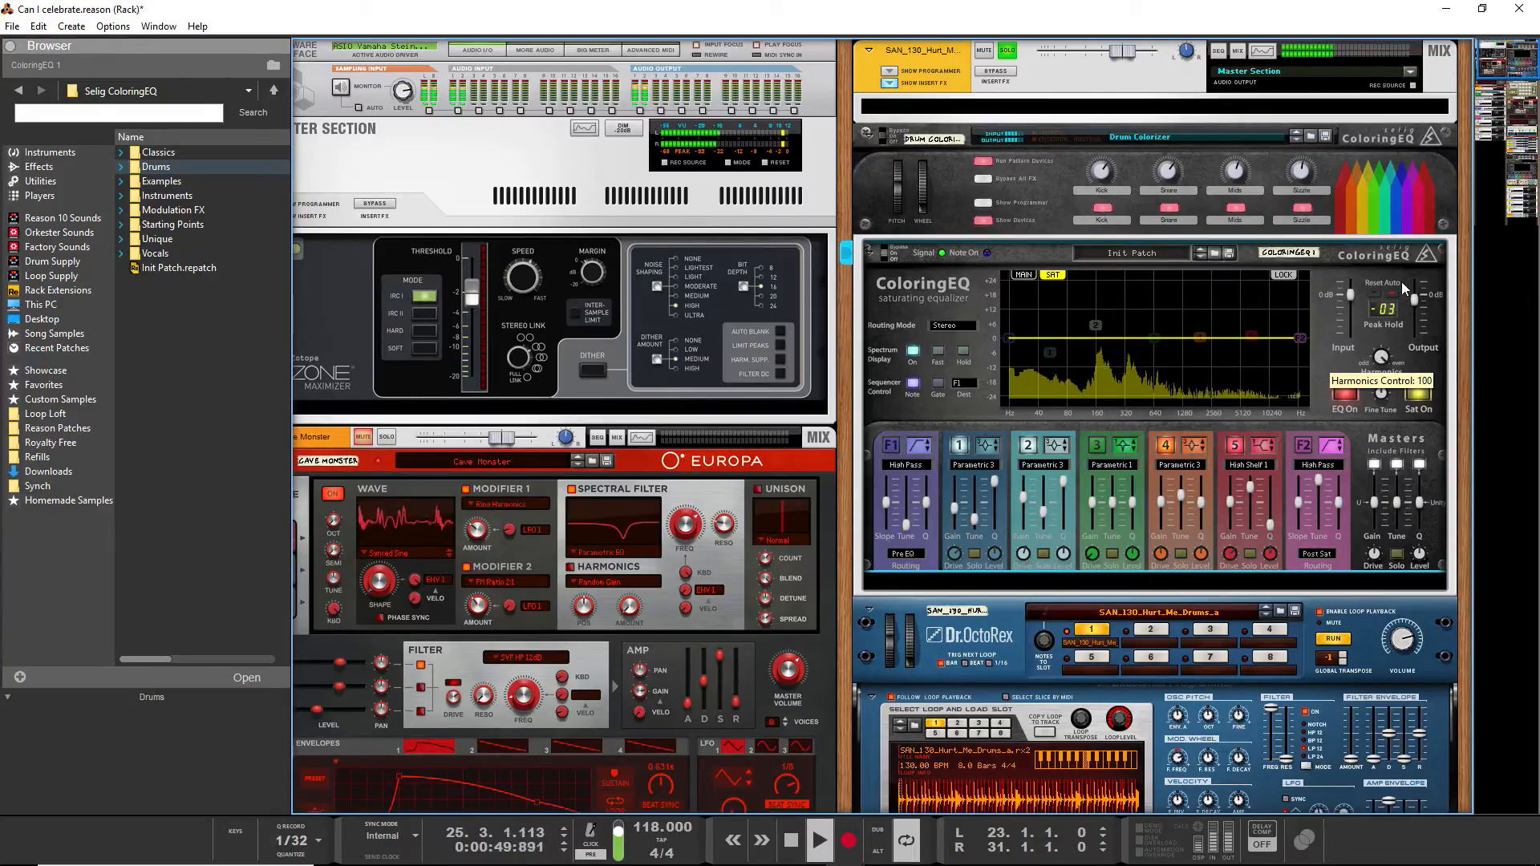
{"action": "left_click_drag", "start_coordinate": [1380, 353], "coordinate": [1381, 361]}
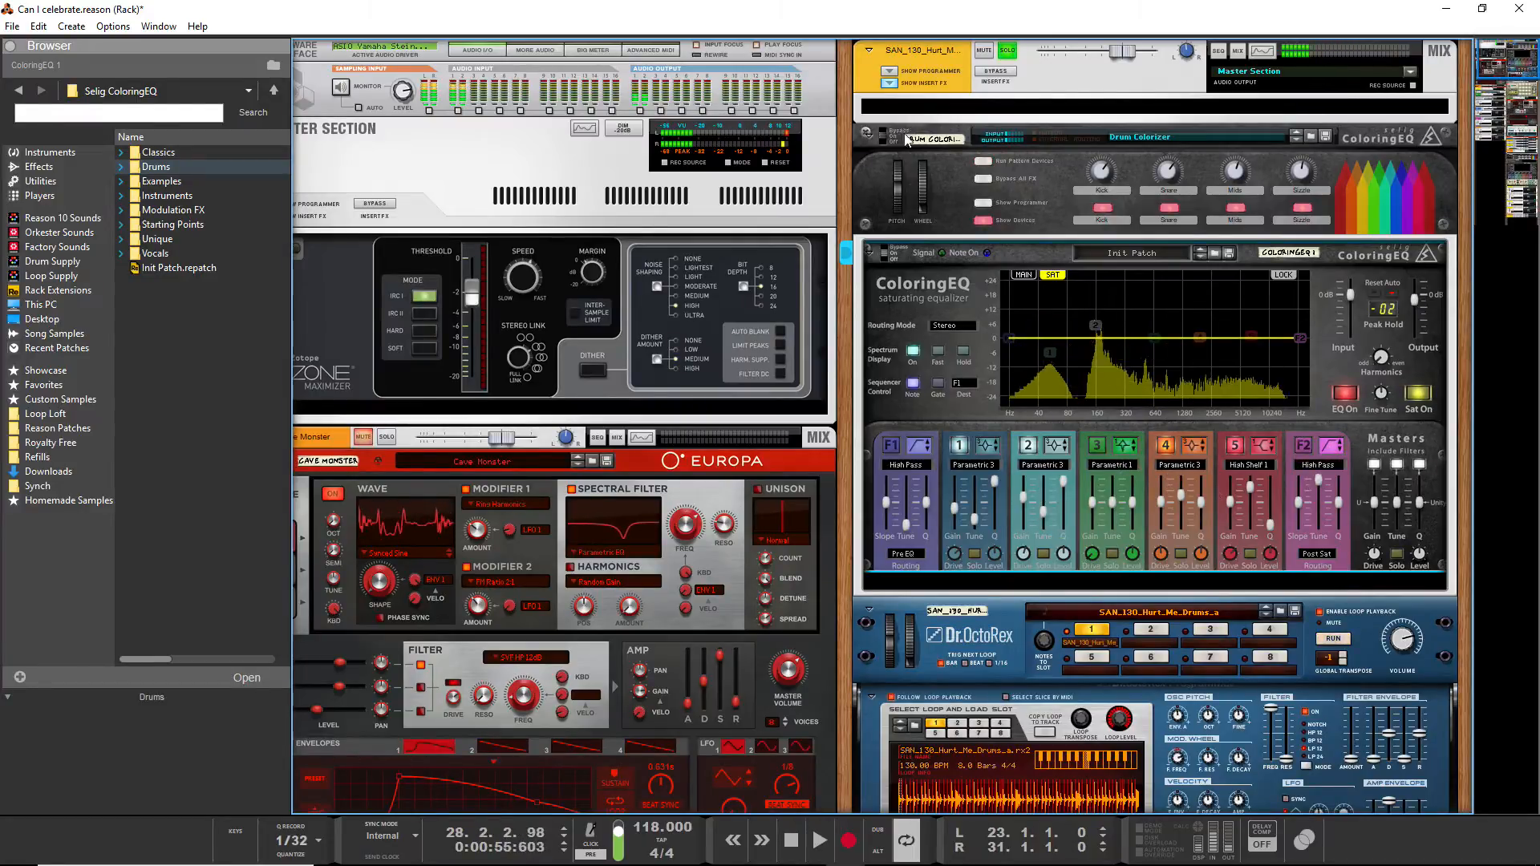
{"action": "left_click_drag", "start_coordinate": [1198, 336], "coordinate": [1199, 321]}
{"action": "key", "text": "space"}
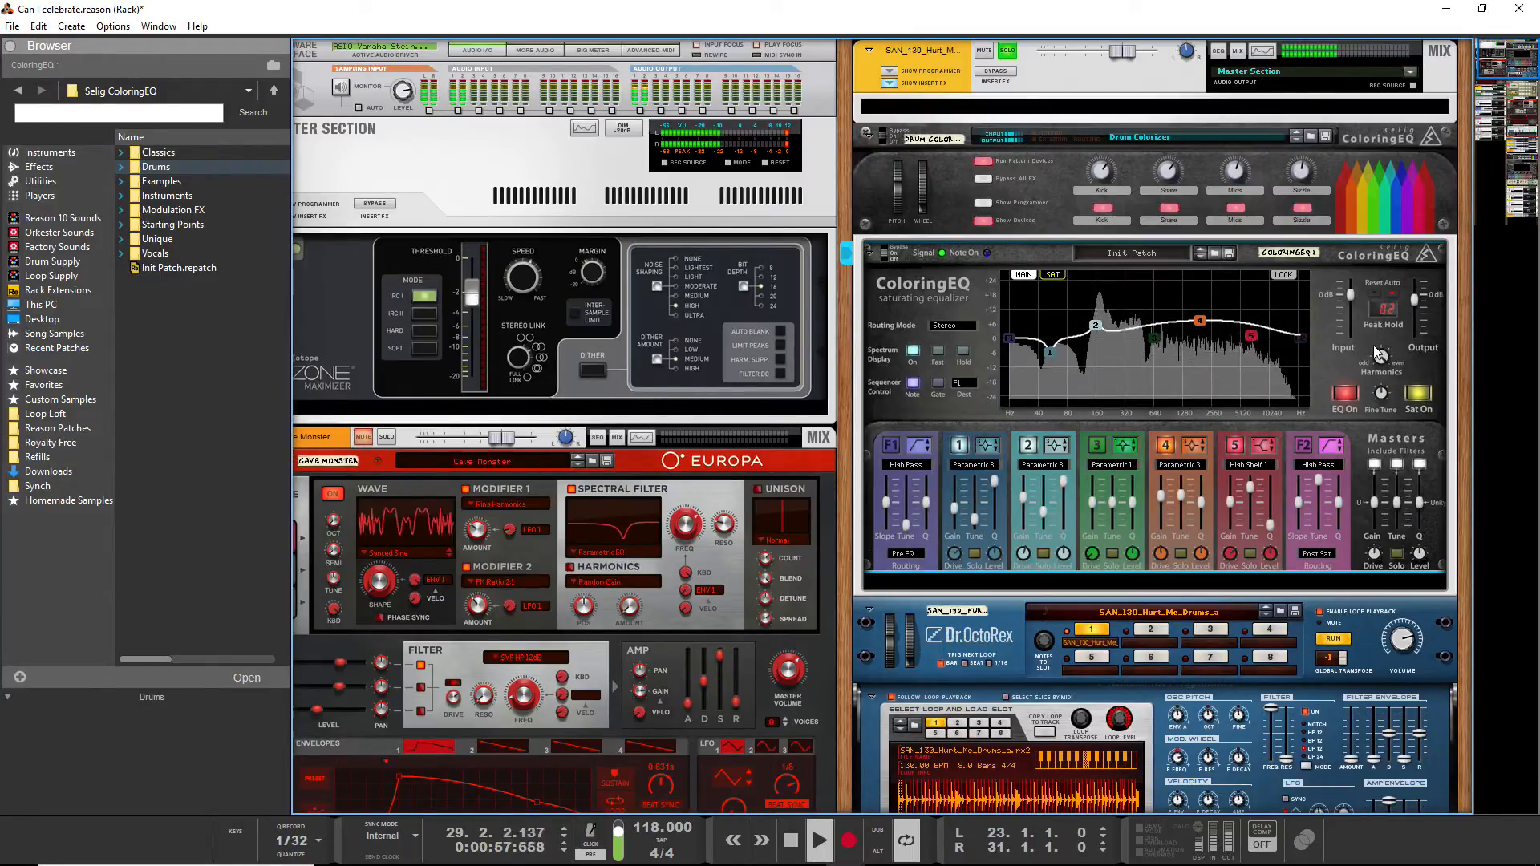
{"action": "left_click_drag", "start_coordinate": [1378, 350], "coordinate": [1380, 394]}
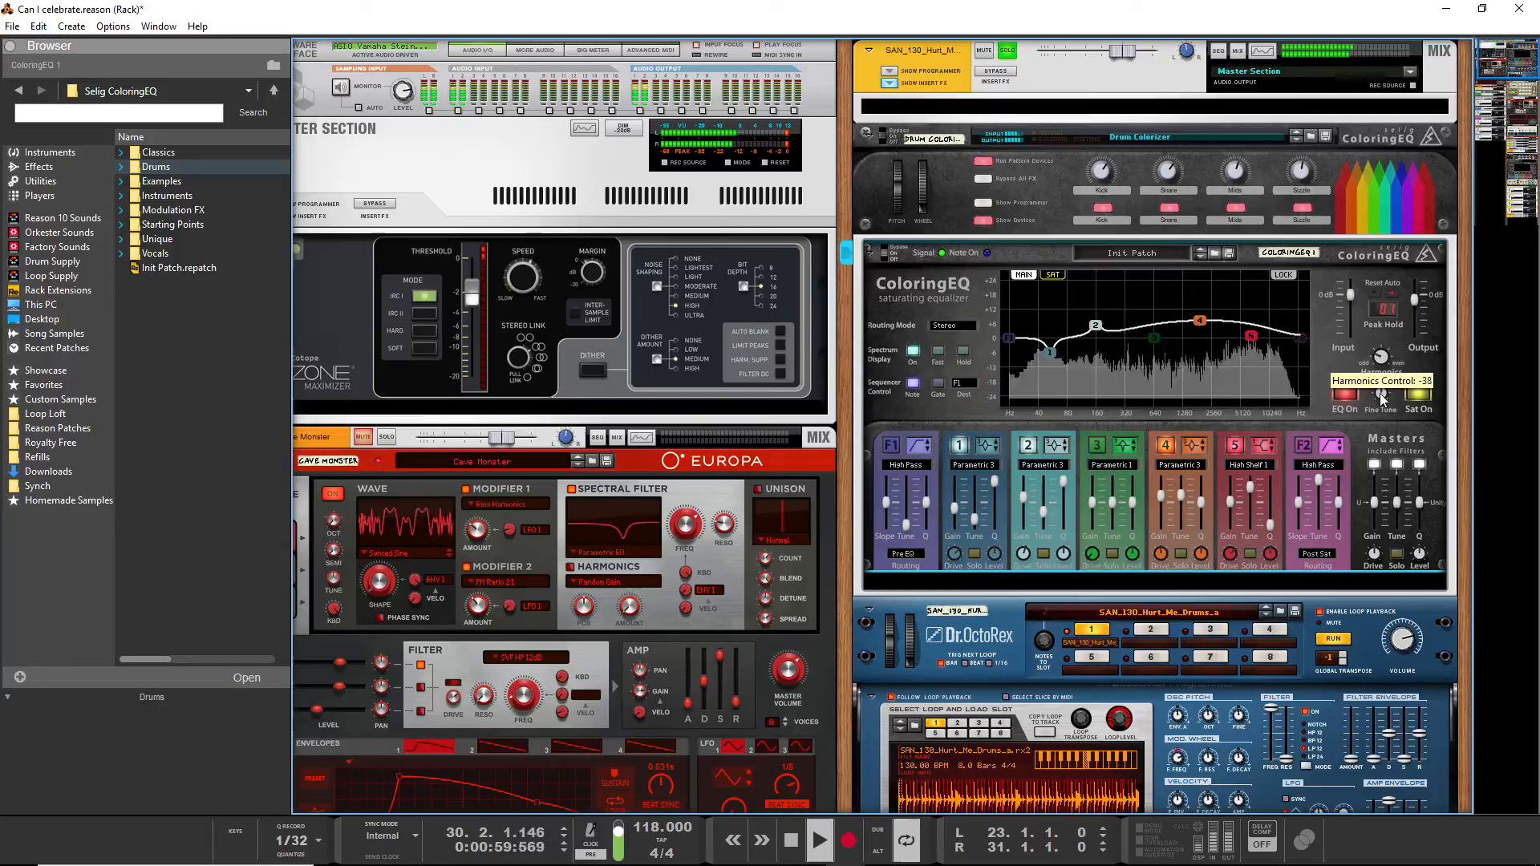
{"action": "key", "text": "space"}
{"action": "left_click_drag", "start_coordinate": [1202, 325], "coordinate": [1187, 339]}
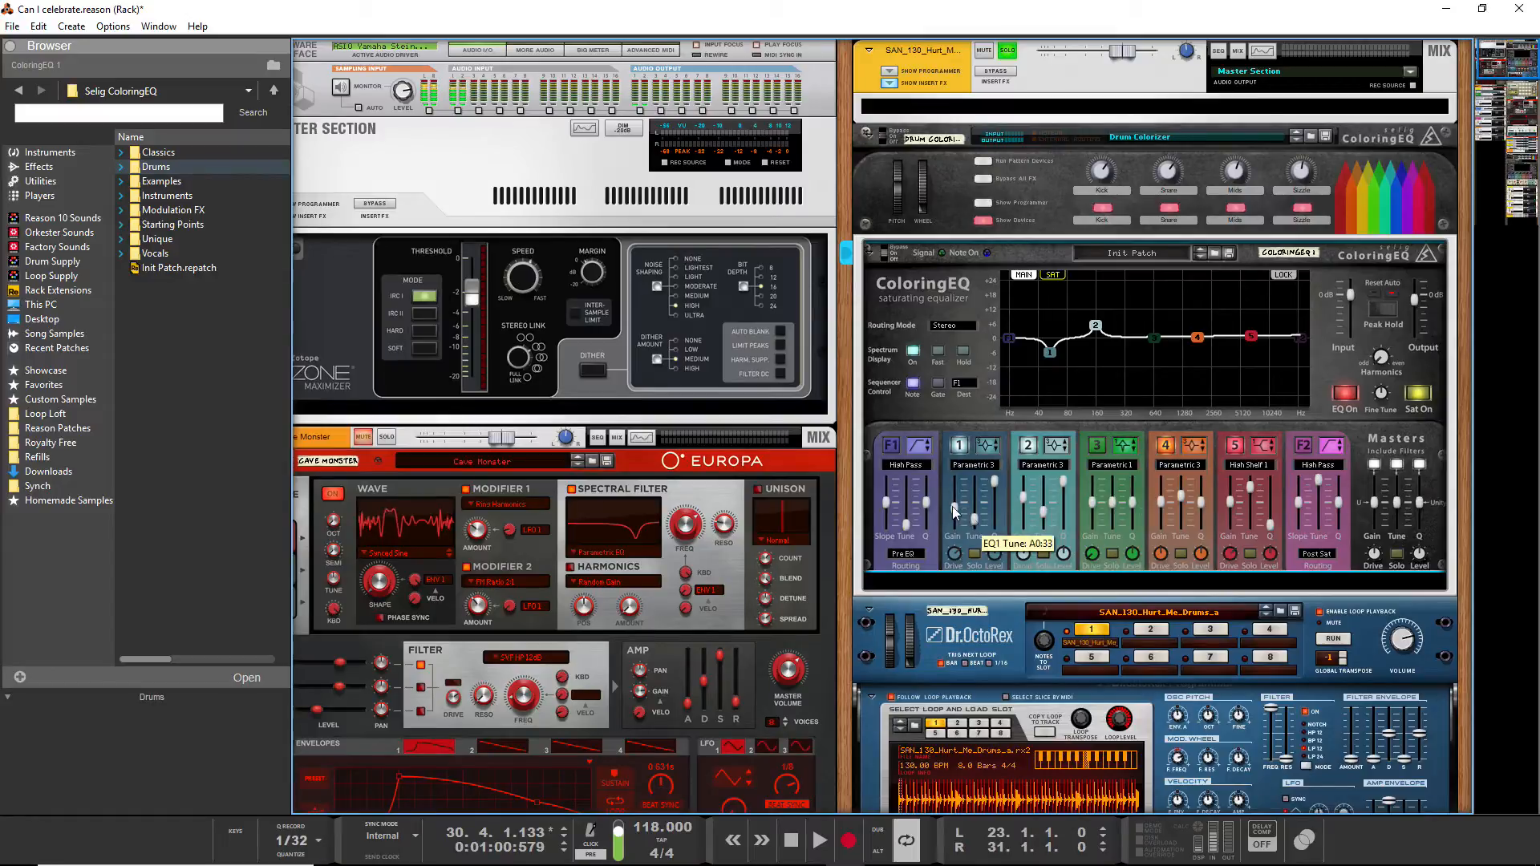
Check the F1 routing options, enable the F1 high-pass filter and adjust its slope with the tuning at 92.50 Hz
{"action": "left_click", "coordinate": [905, 554]}
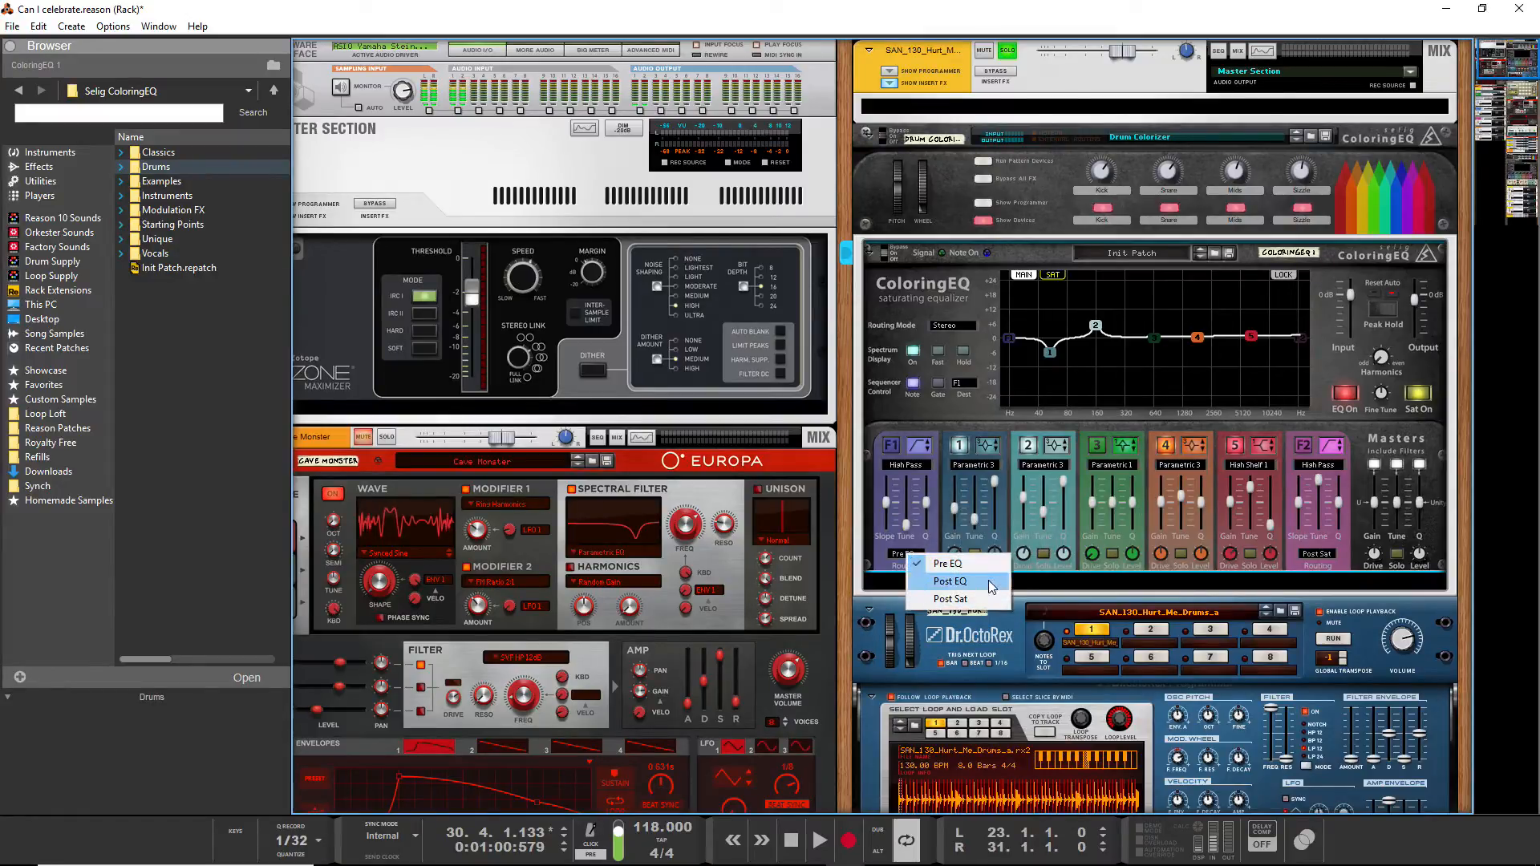
{"action": "left_click", "coordinate": [875, 575]}
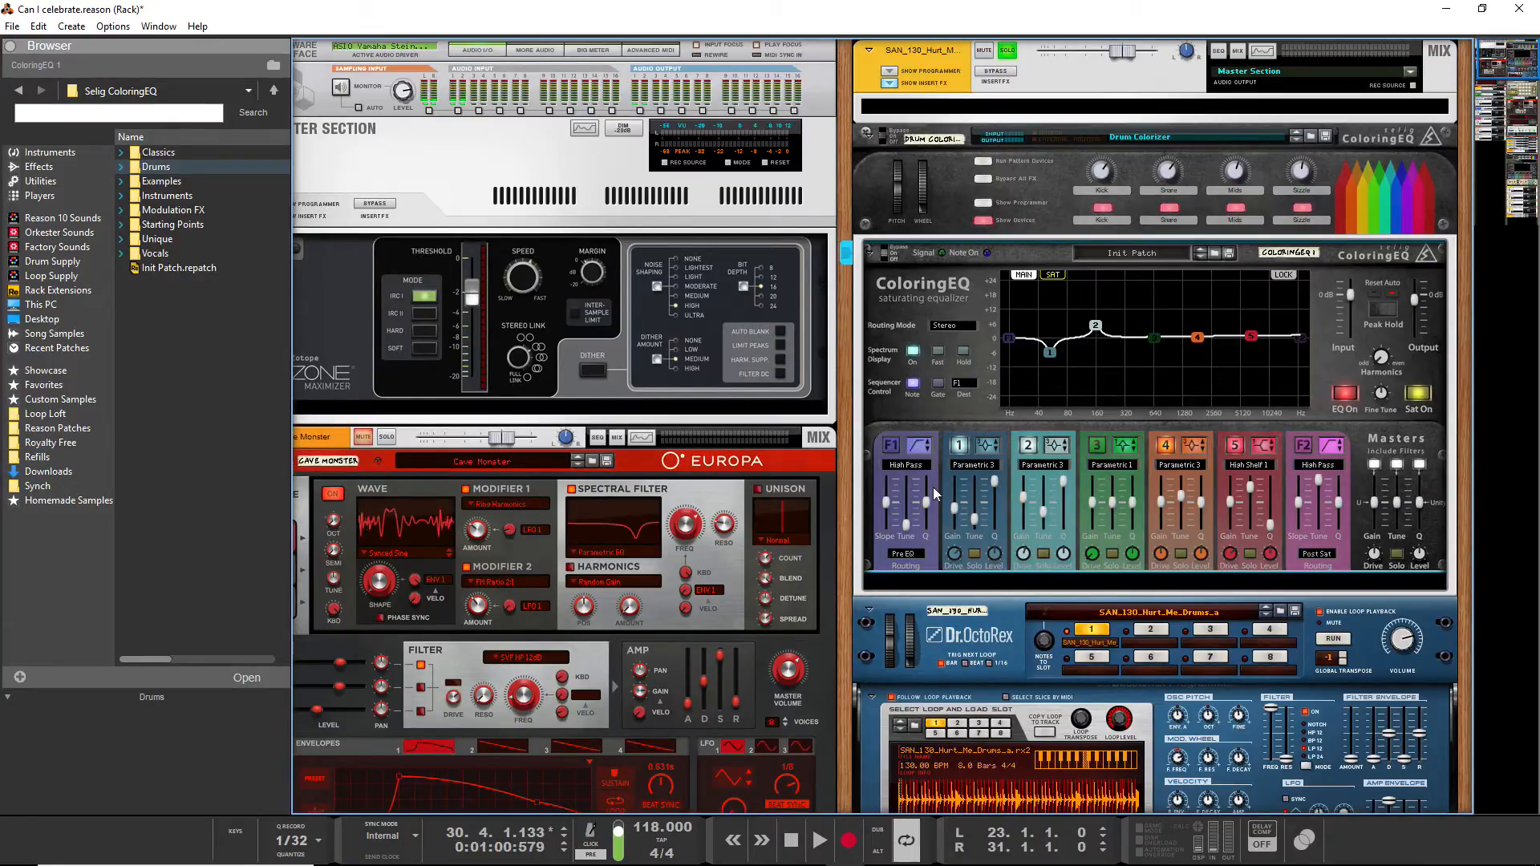
{"action": "left_click_drag", "start_coordinate": [907, 523], "coordinate": [909, 508]}
{"action": "left_click", "coordinate": [891, 446]}
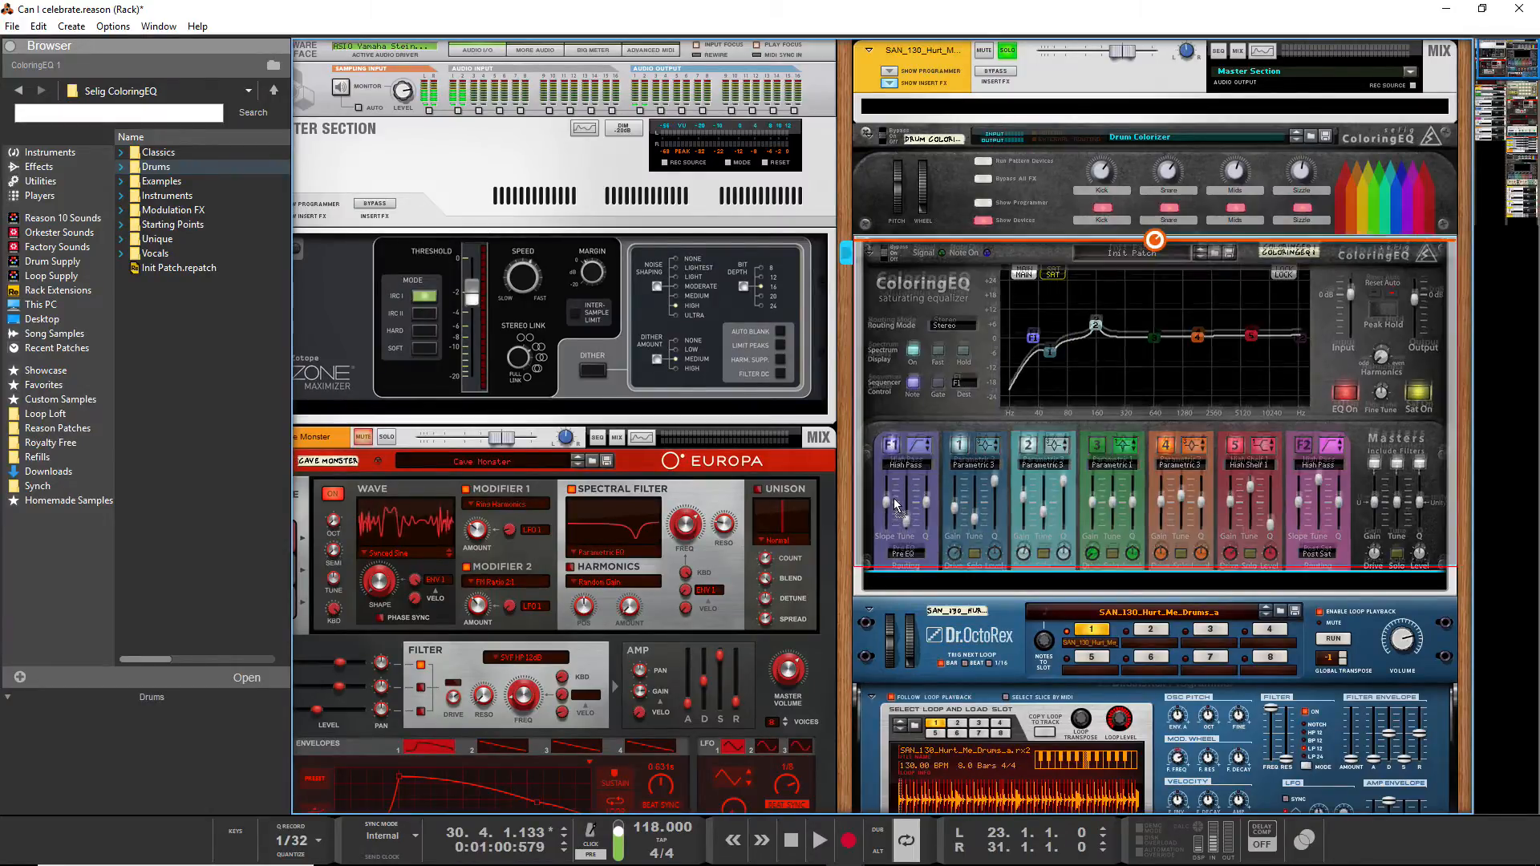
{"action": "mouse_move", "coordinate": [887, 499]}
{"action": "left_mouse_down"}
{"action": "mouse_move", "coordinate": [893, 468]}
{"action": "mouse_move", "coordinate": [899, 542]}
{"action": "mouse_move", "coordinate": [920, 481]}
{"action": "mouse_move", "coordinate": [909, 515]}
{"action": "left_mouse_up"}
Disable the EQ1 band and move the F1 high-pass cutoff down to the low end of the spectrum
{"action": "left_click", "coordinate": [960, 445]}
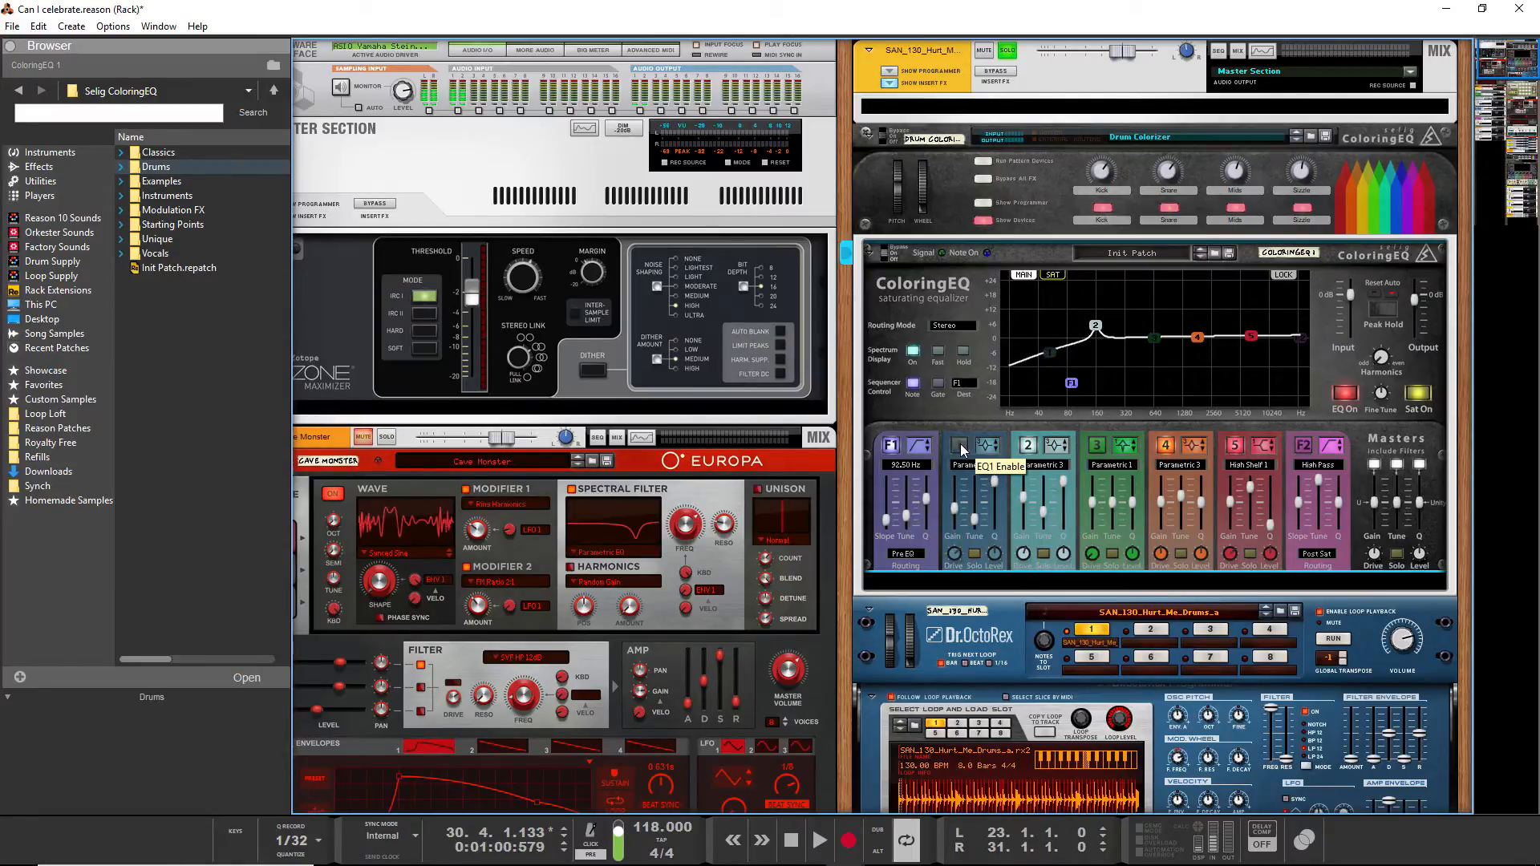
{"action": "mouse_move", "coordinate": [891, 530]}
{"action": "left_mouse_down"}
{"action": "mouse_move", "coordinate": [907, 506]}
{"action": "mouse_move", "coordinate": [908, 525]}
{"action": "mouse_move", "coordinate": [926, 475]}
{"action": "mouse_move", "coordinate": [935, 493]}
{"action": "mouse_move", "coordinate": [889, 514]}
{"action": "mouse_move", "coordinate": [913, 526]}
{"action": "left_mouse_up"}
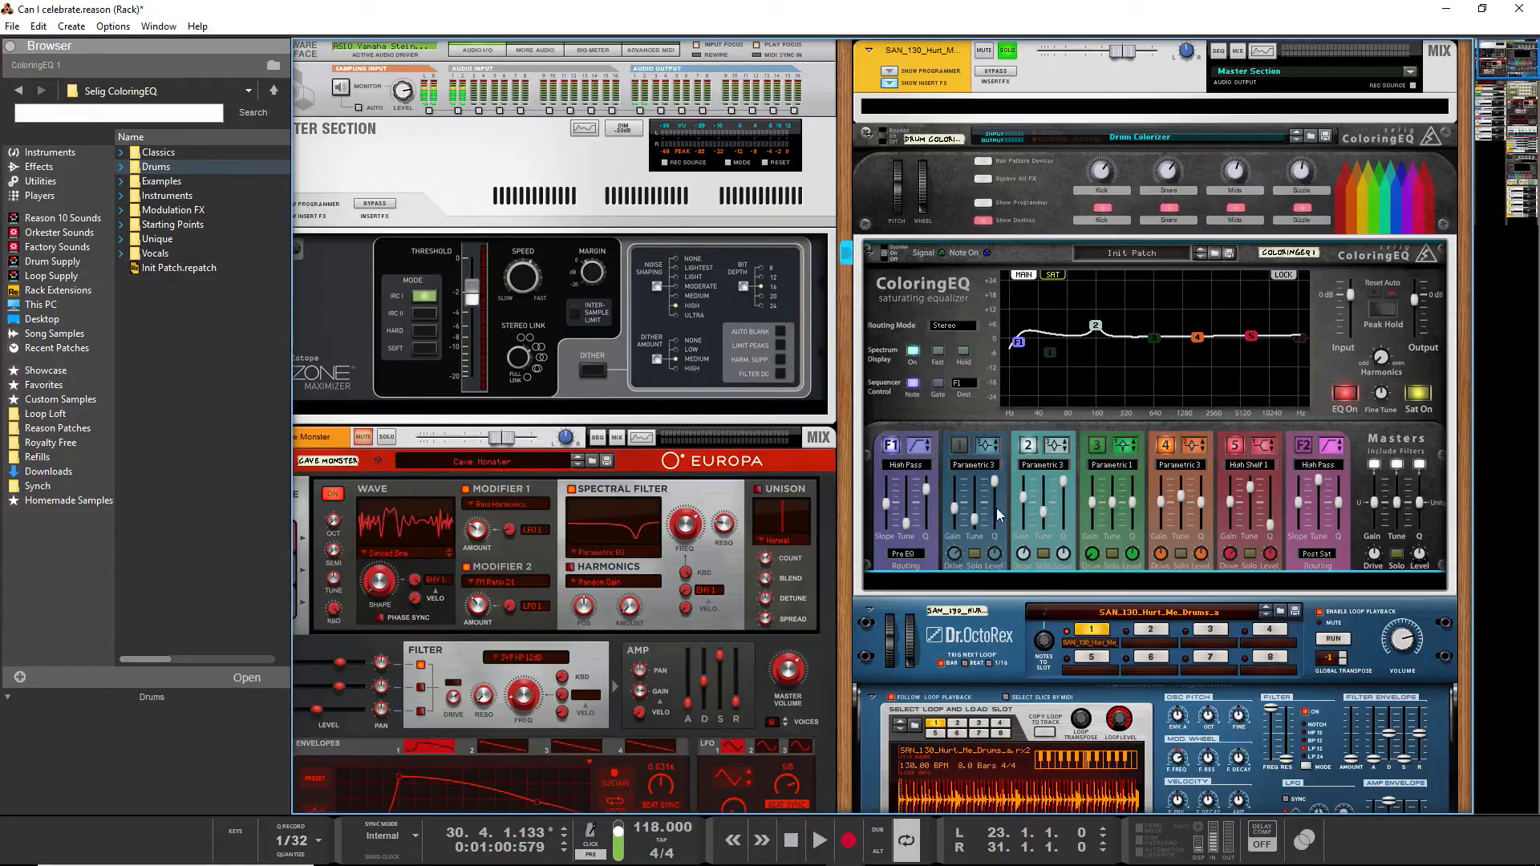
Re-enable the EQ1 band and cycle EQ2's type through Low Shelf 1, Parametric 1, High Shelf 1 and Tilt
{"action": "left_click", "coordinate": [964, 446]}
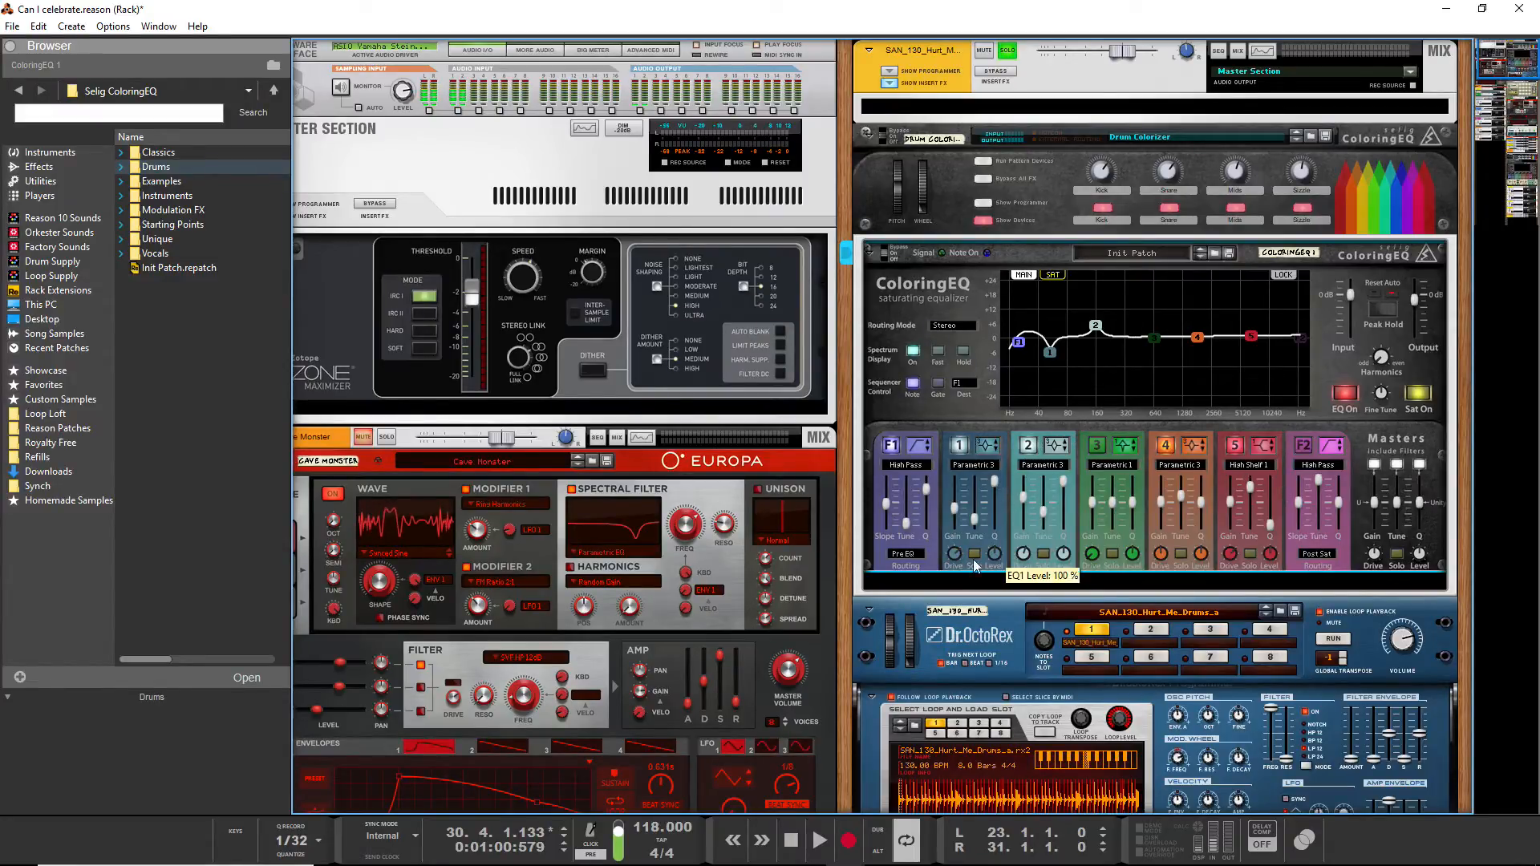
{"action": "left_click_drag", "start_coordinate": [951, 560], "coordinate": [978, 478]}
{"action": "left_click", "coordinate": [1067, 450]}
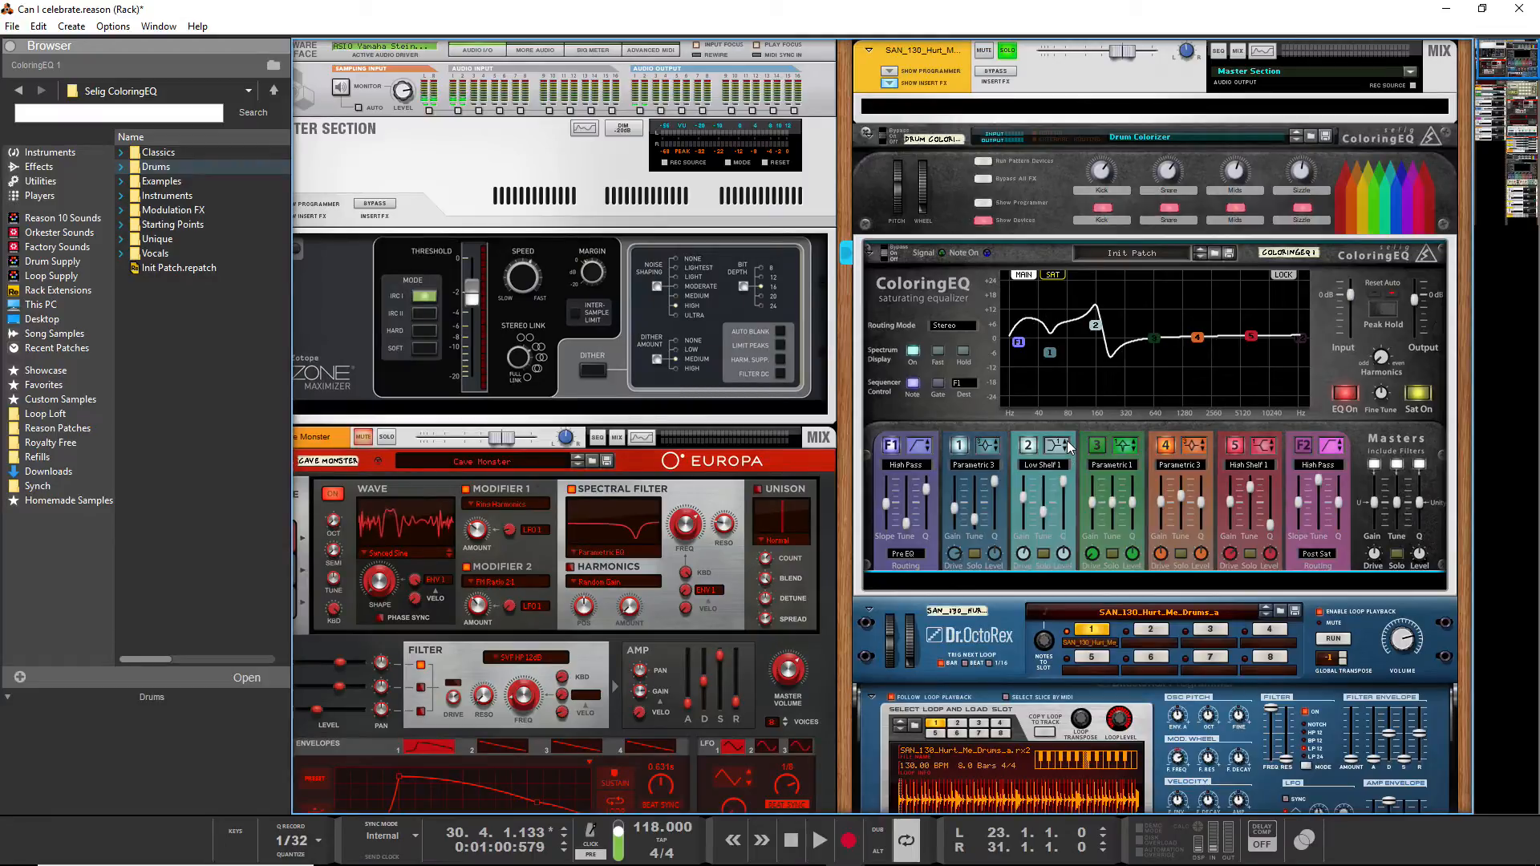
{"action": "left_click", "coordinate": [1067, 443]}
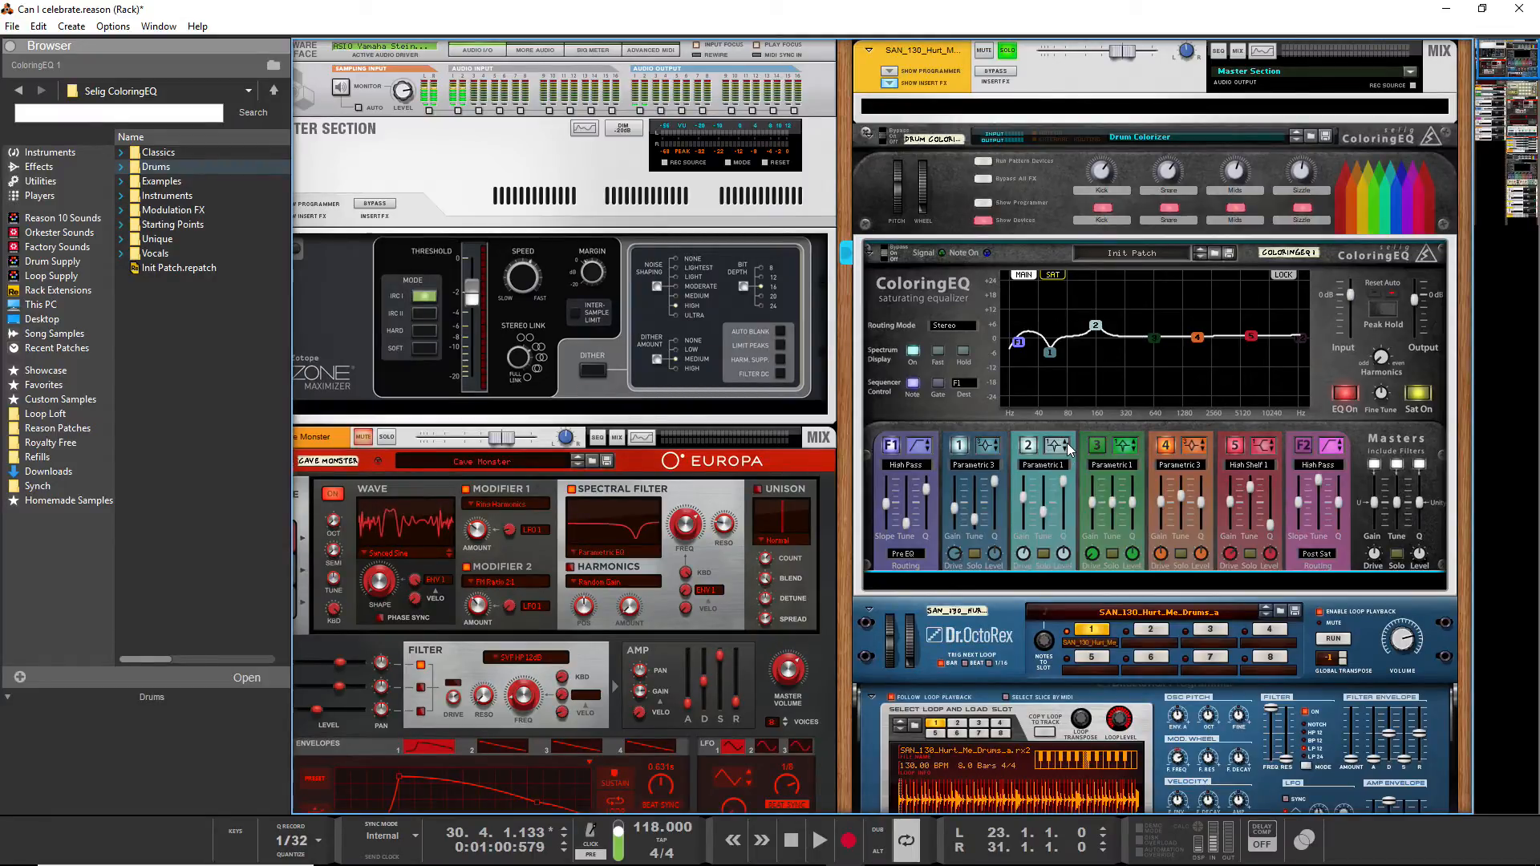
{"action": "left_click", "coordinate": [1067, 442]}
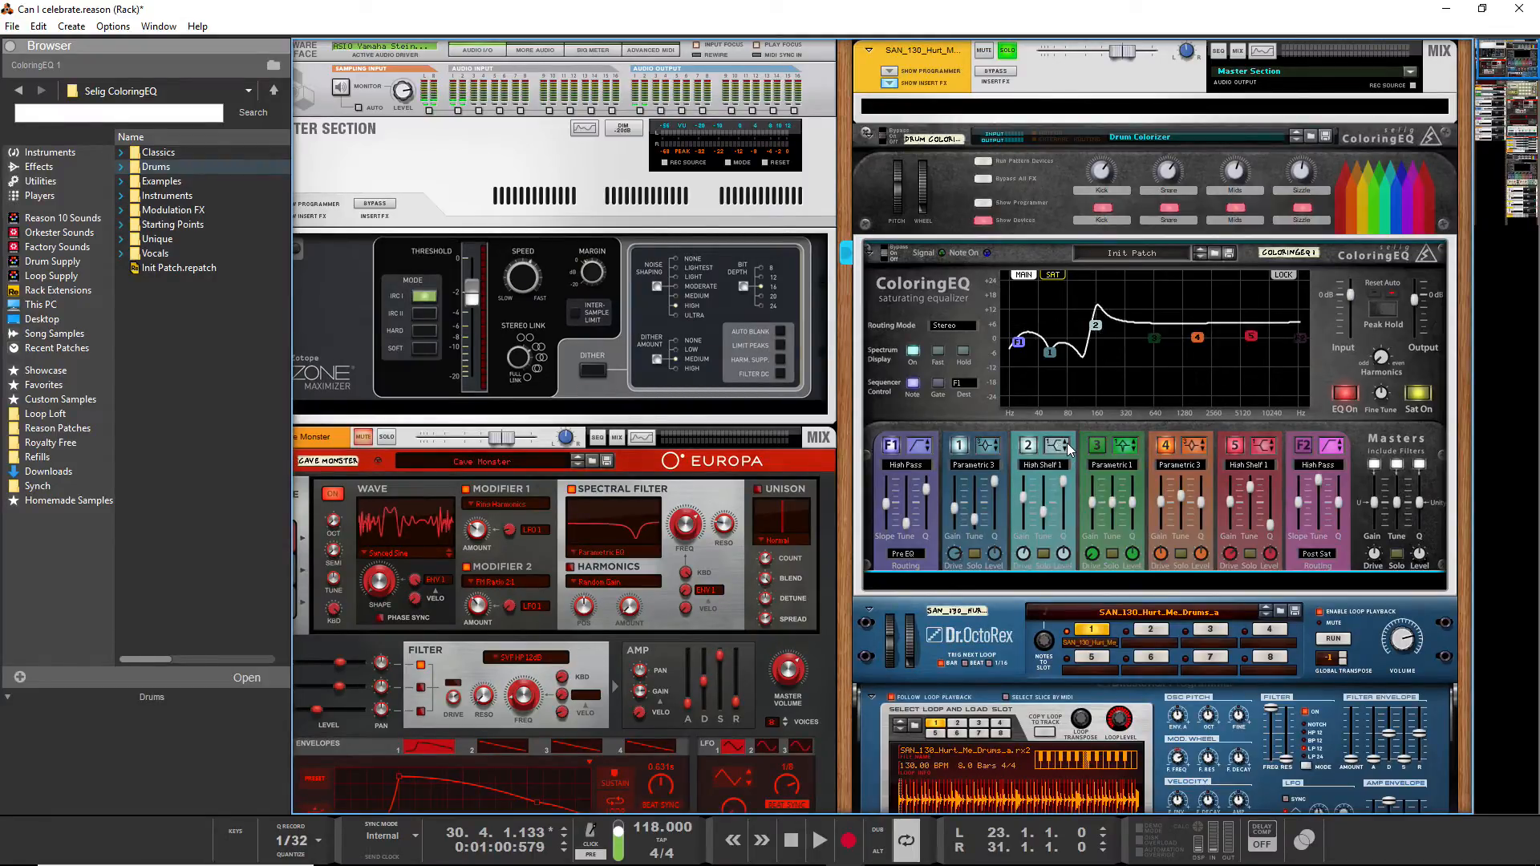
{"action": "left_click", "coordinate": [1067, 443]}
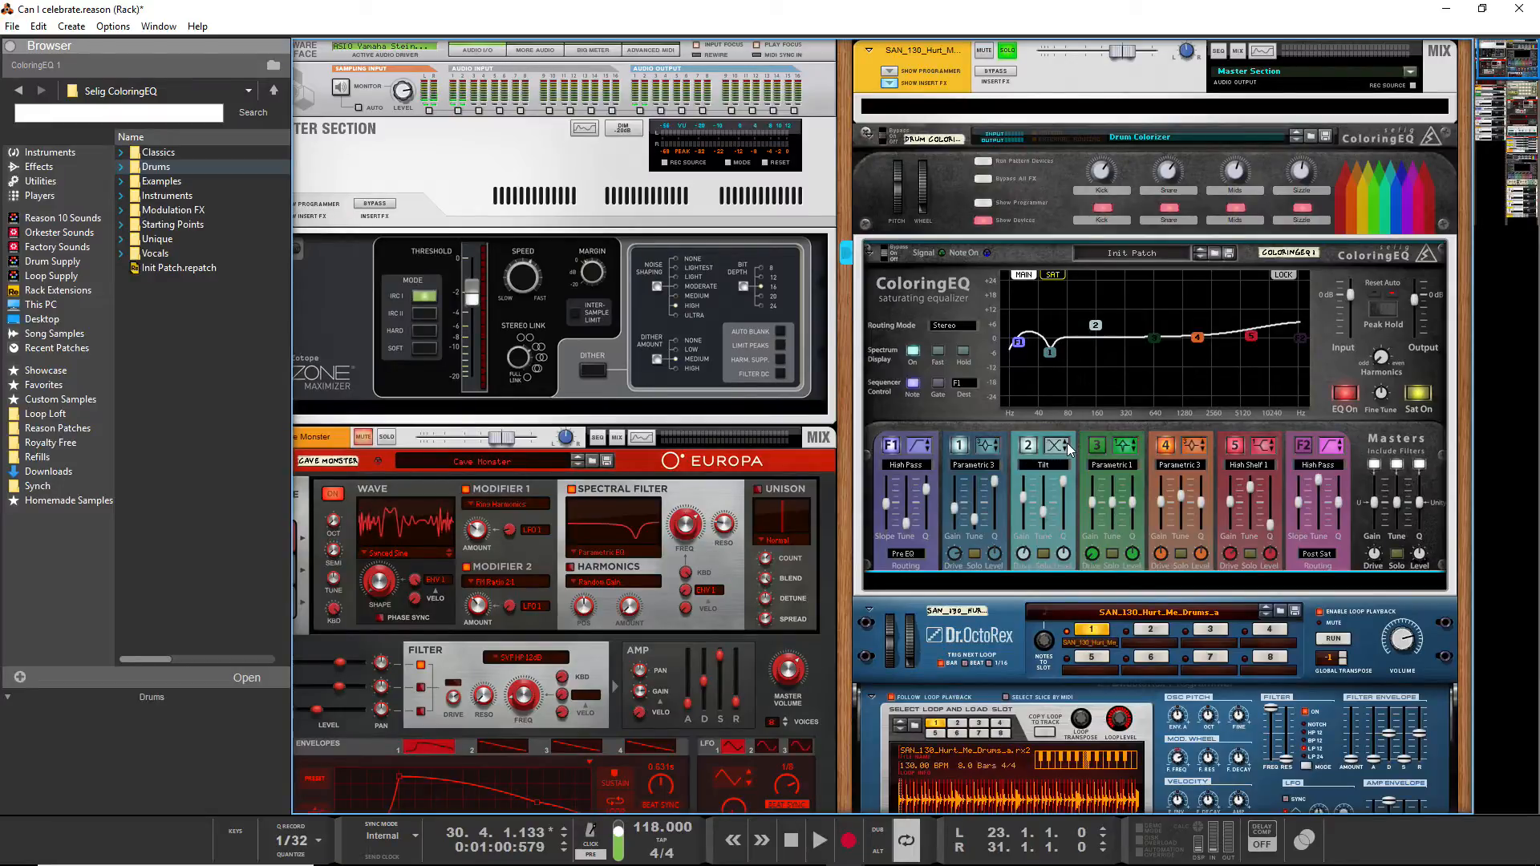
{"action": "left_click", "coordinate": [1067, 443]}
Switch to the Pitch a Kick patch, reload the Drum Colorizer patch and show the Combinator's devices
{"action": "left_click", "coordinate": [1297, 139]}
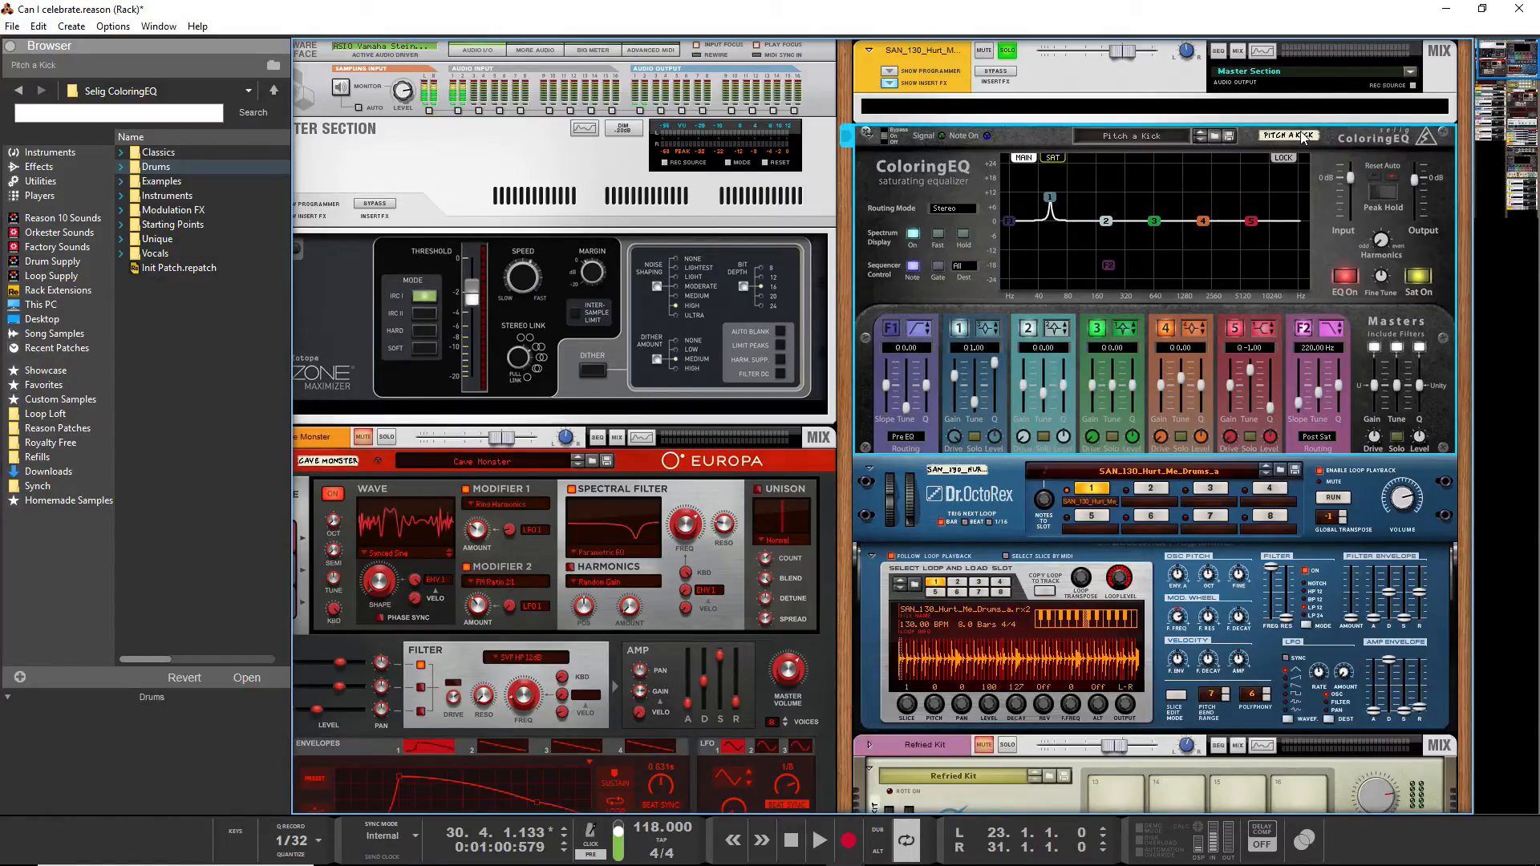
{"action": "left_click", "coordinate": [1200, 133]}
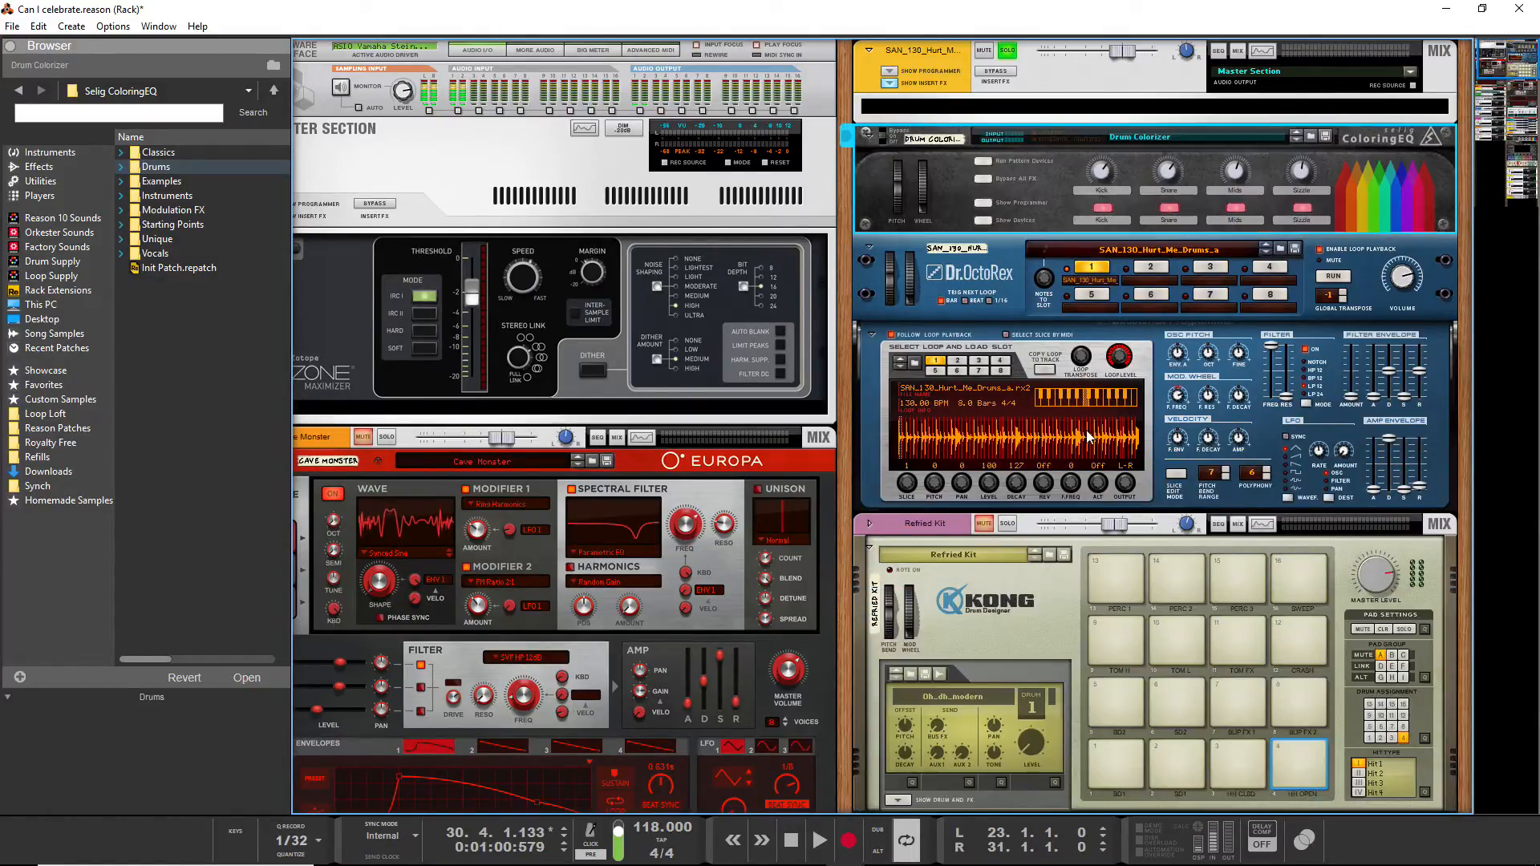
{"action": "left_click", "coordinate": [985, 220]}
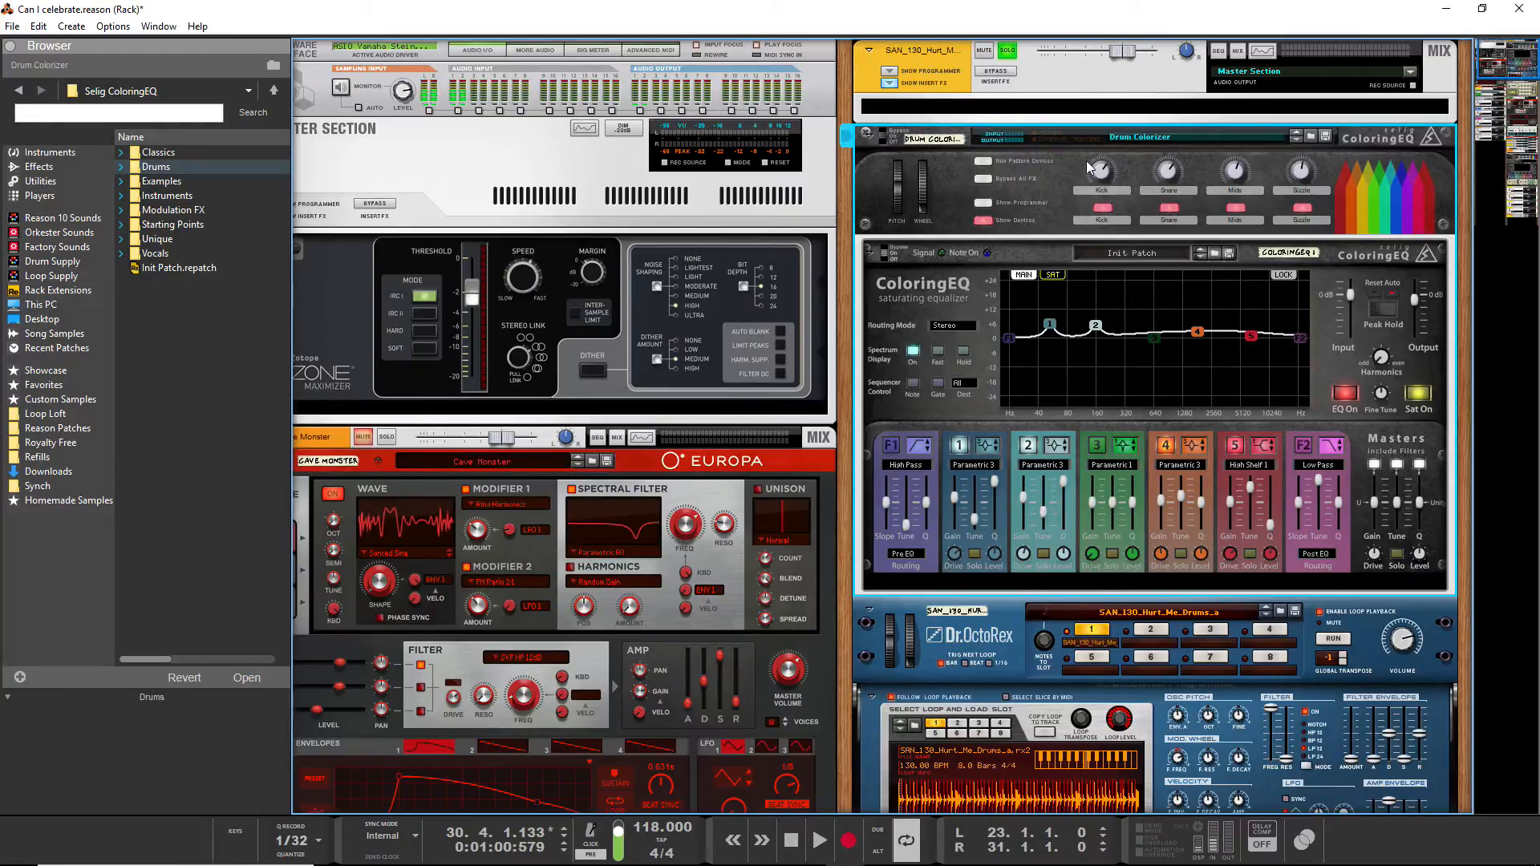
Play the drum loop and raise the Drum Colorizer's Kick knob to boost the low-end band, stopping playback in between
{"action": "key", "text": "space"}
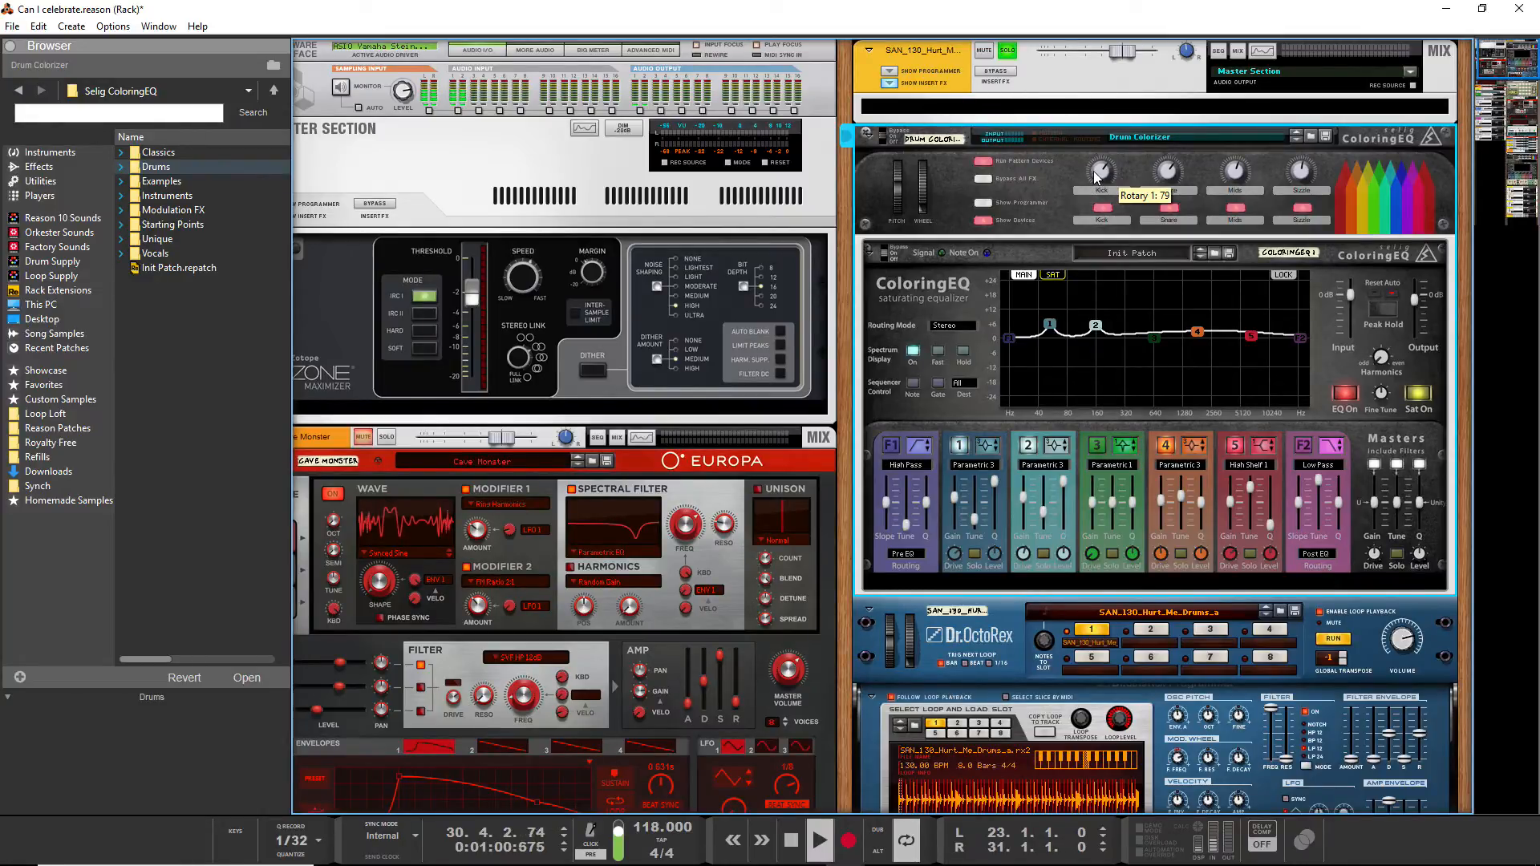
{"action": "mouse_move", "coordinate": [1102, 175]}
{"action": "left_mouse_down"}
{"action": "mouse_move", "coordinate": [1109, 152]}
{"action": "mouse_move", "coordinate": [1103, 177]}
{"action": "left_mouse_up"}
{"action": "key", "text": "space"}
{"action": "left_click_drag", "start_coordinate": [1104, 177], "coordinate": [1104, 175]}
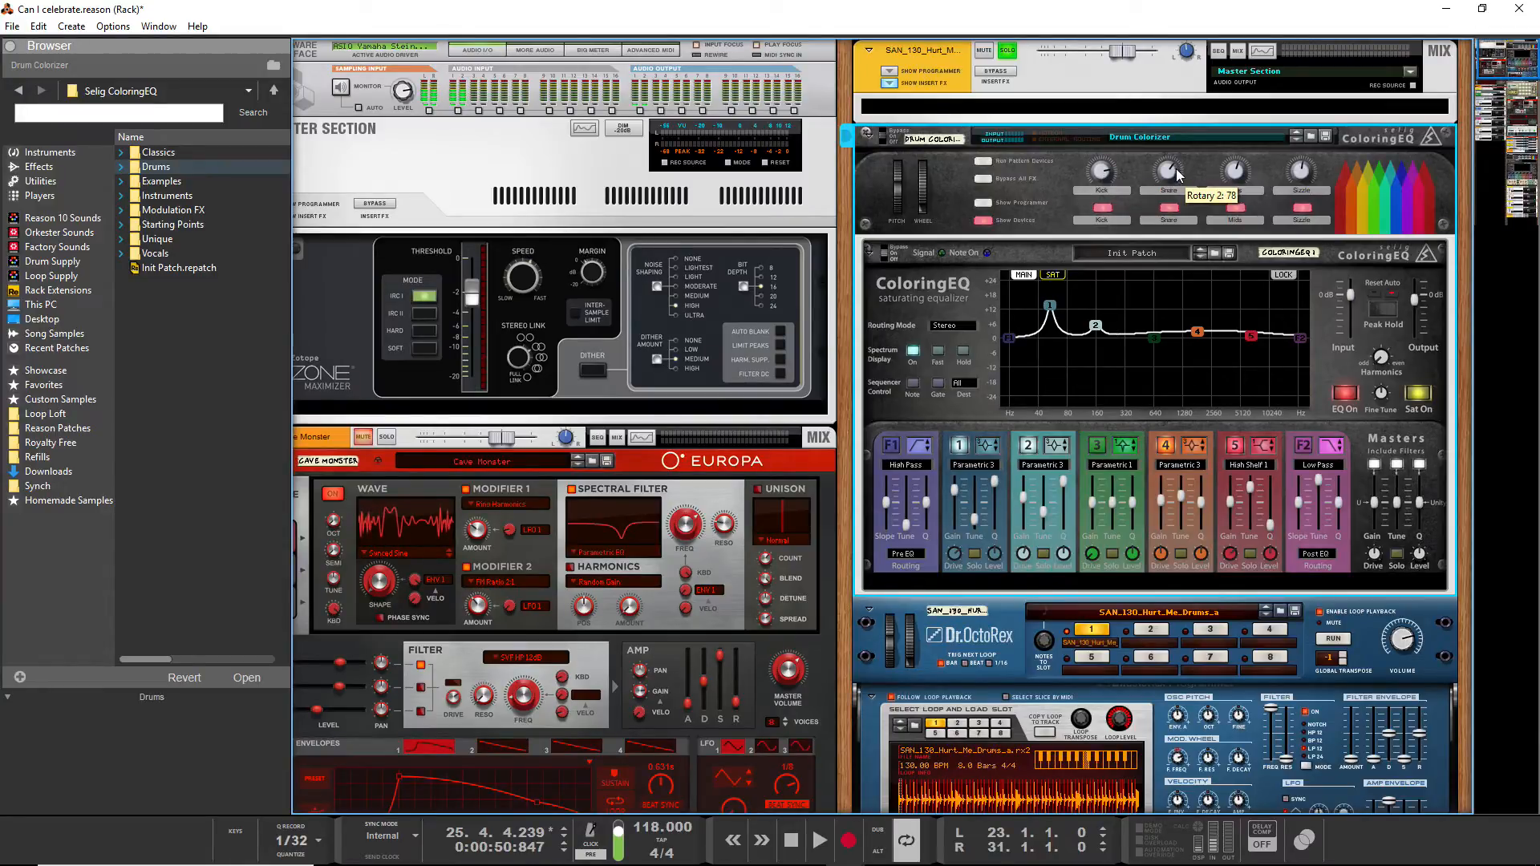
Restart the drum loop, raise the Snare knob to 110 and pull it back down until the EQ2 band is cut
{"action": "key", "text": "space"}
{"action": "left_click_drag", "start_coordinate": [1177, 171], "coordinate": [1176, 158]}
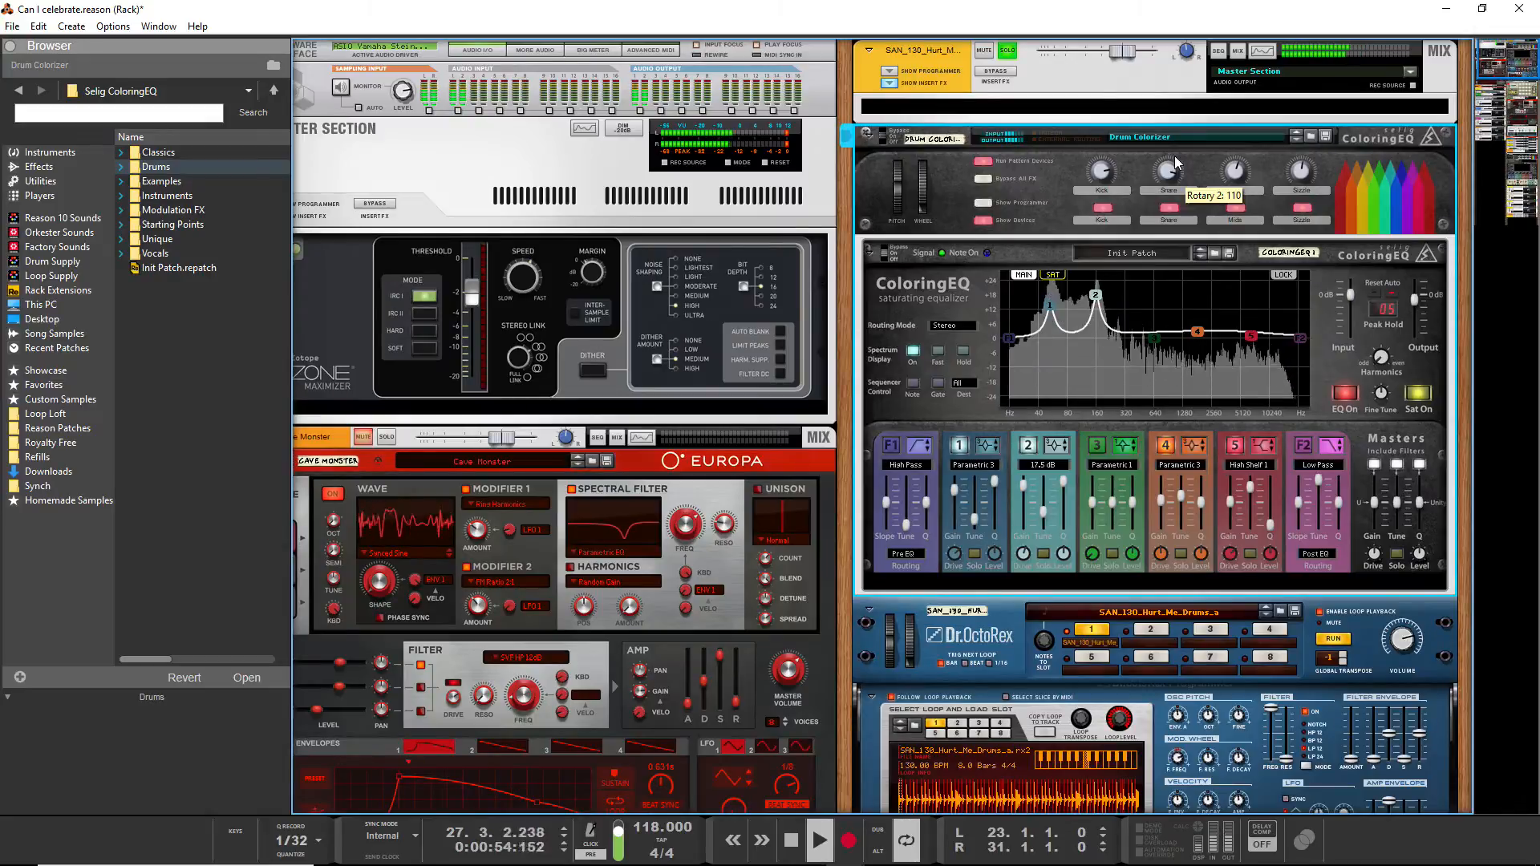
{"action": "left_click_drag", "start_coordinate": [1177, 163], "coordinate": [1167, 181]}
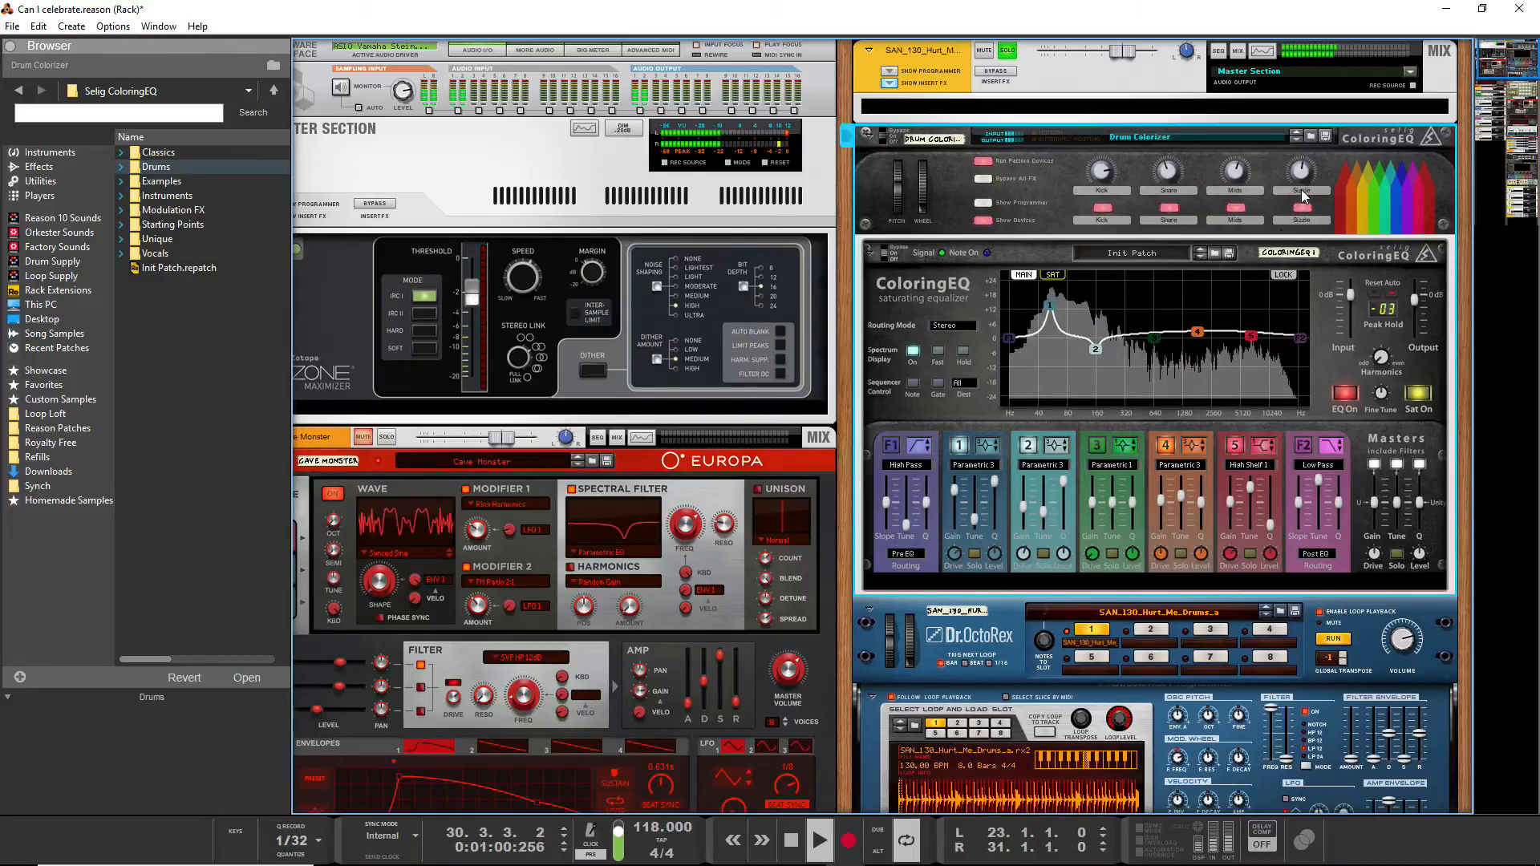
Adjust the Mids and Sizzle knobs during playback and compare the drum channel with its insert effects bypassed
{"action": "left_click_drag", "start_coordinate": [1302, 174], "coordinate": [1235, 178]}
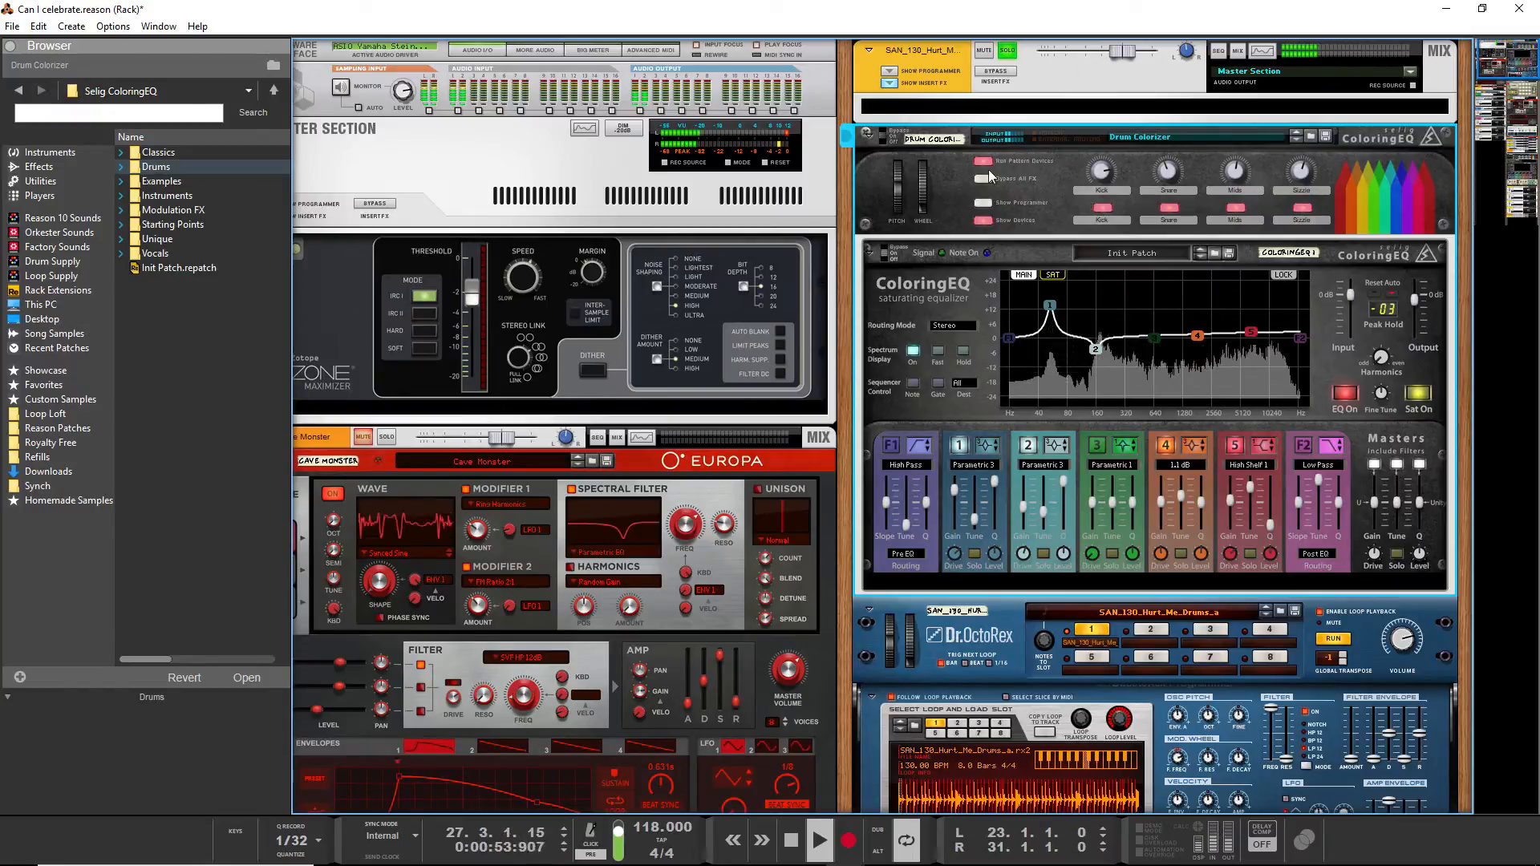
{"action": "left_click", "coordinate": [987, 73]}
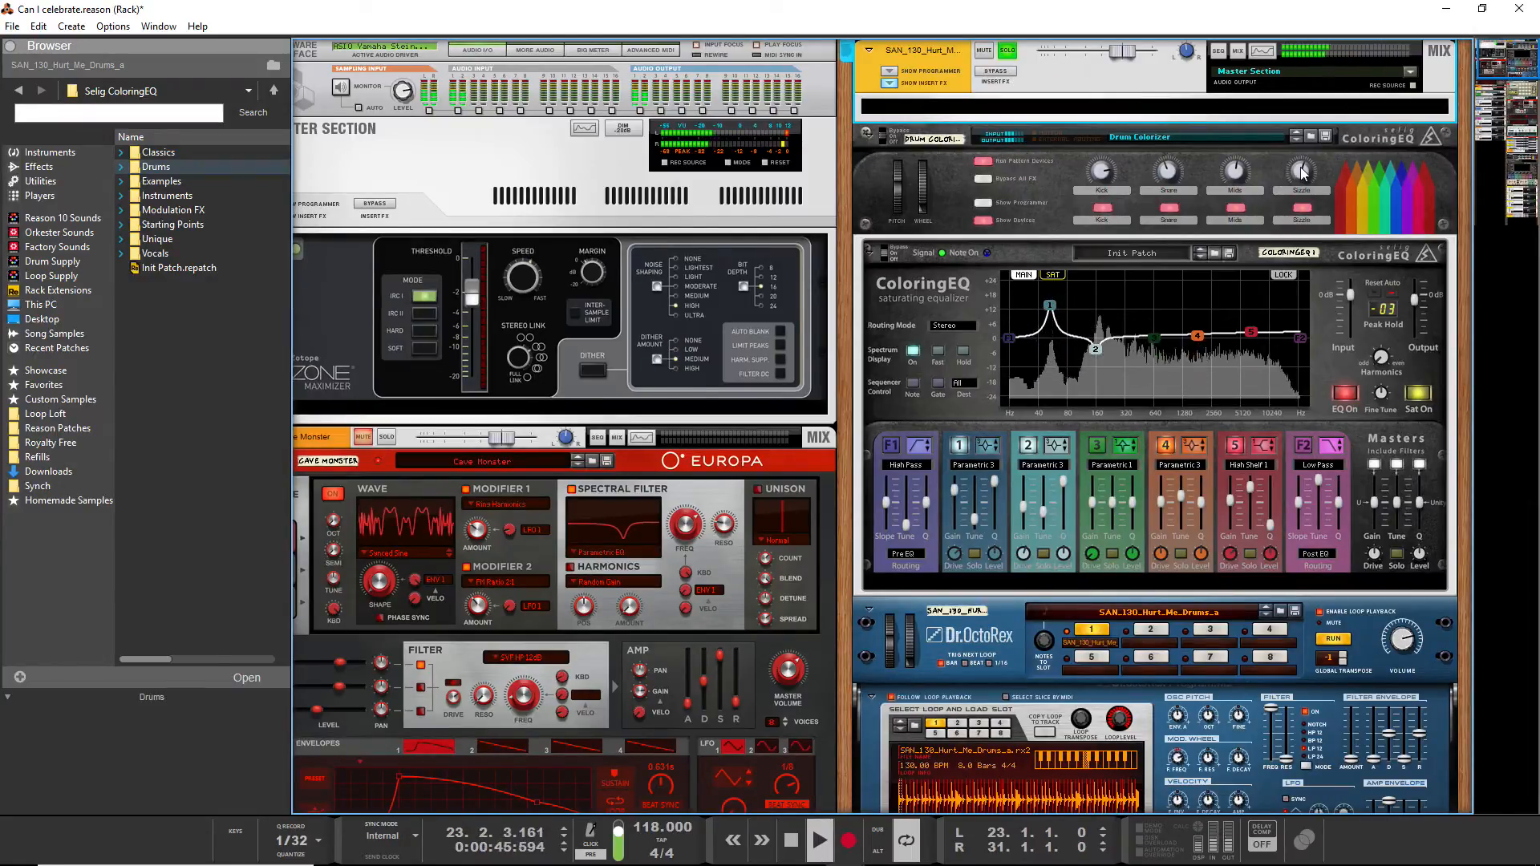
{"action": "left_click_drag", "start_coordinate": [1303, 172], "coordinate": [1305, 175]}
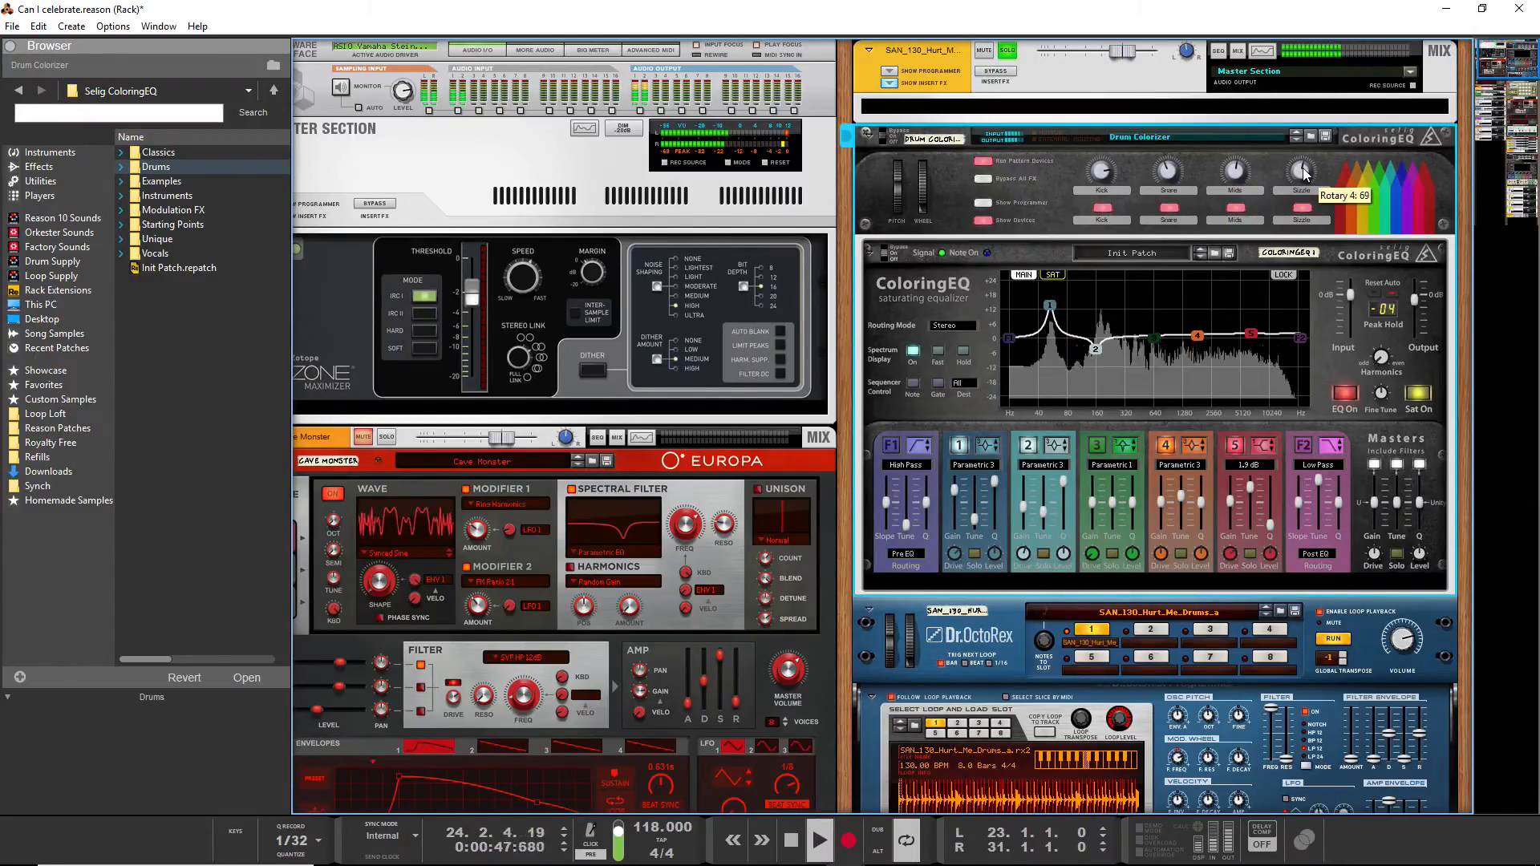
{"action": "left_click", "coordinate": [1007, 52]}
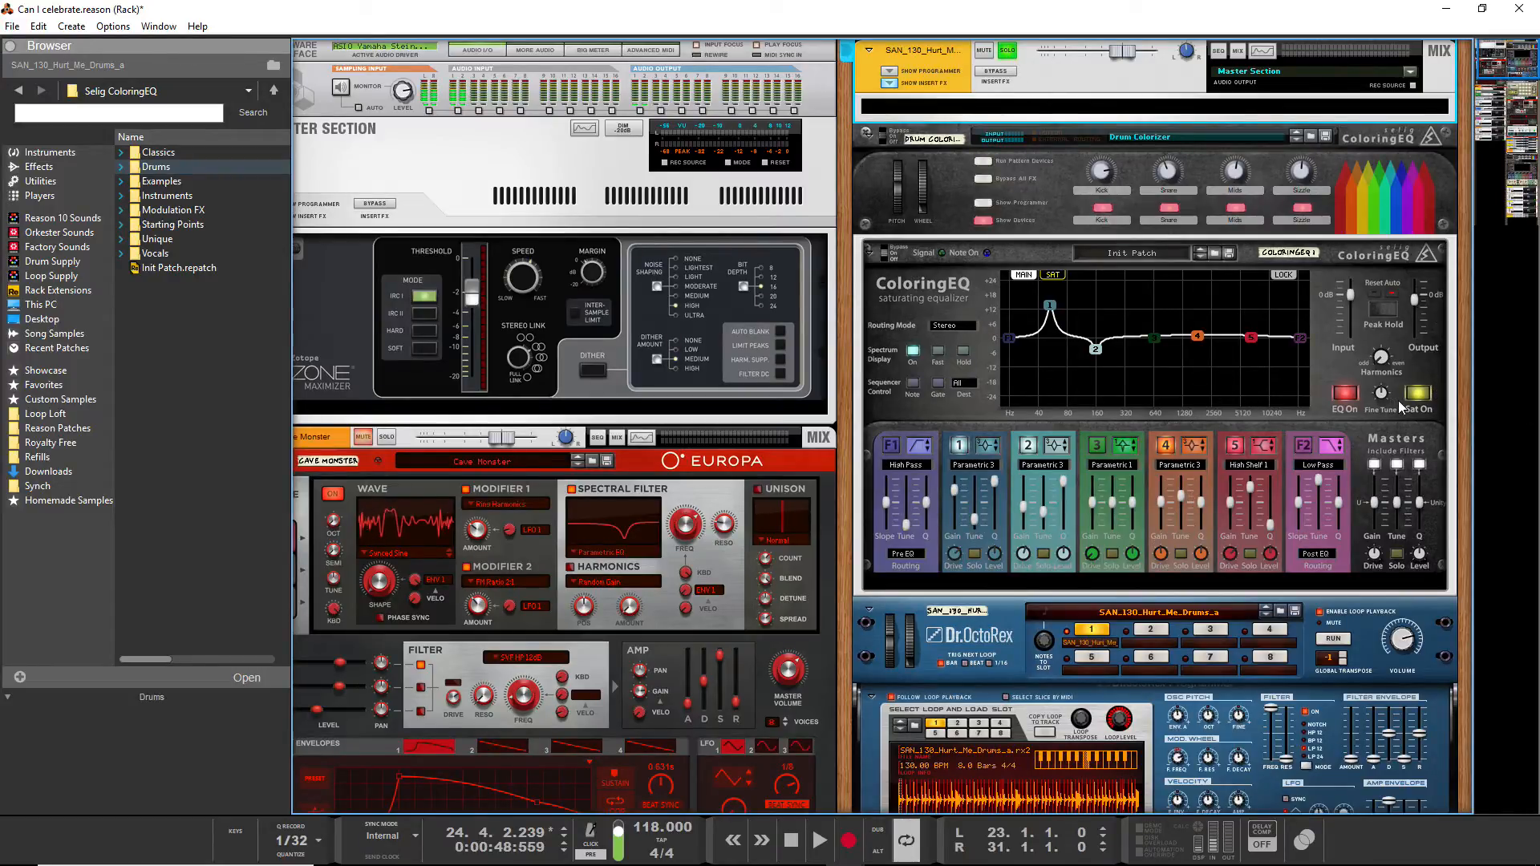
Play the drums with the ColoringEQ saturation off and on for comparison, and stop playback
{"action": "key", "text": "space"}
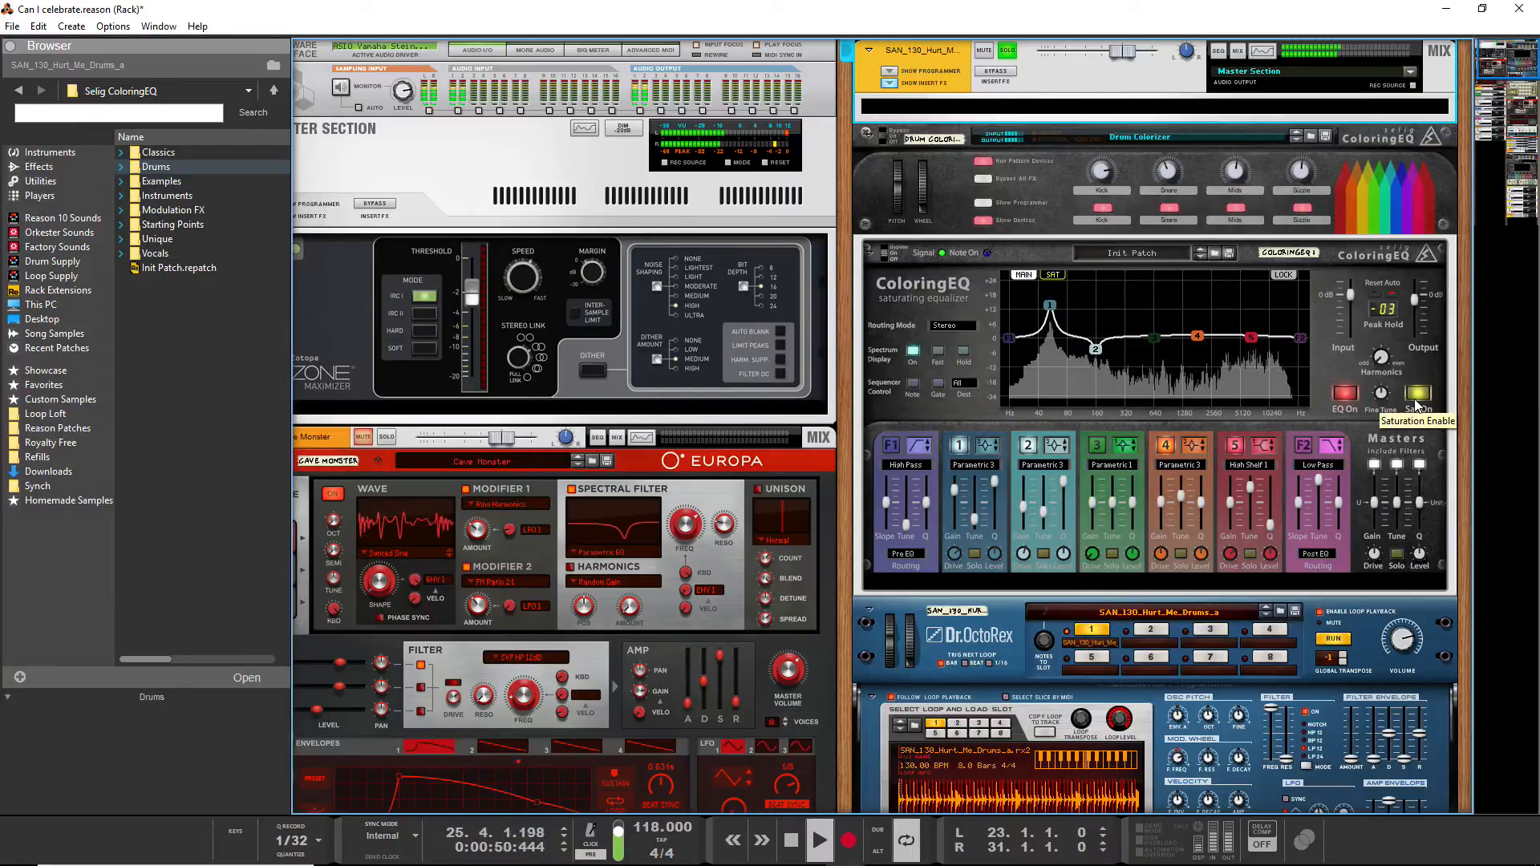
{"action": "left_click", "coordinate": [1417, 401]}
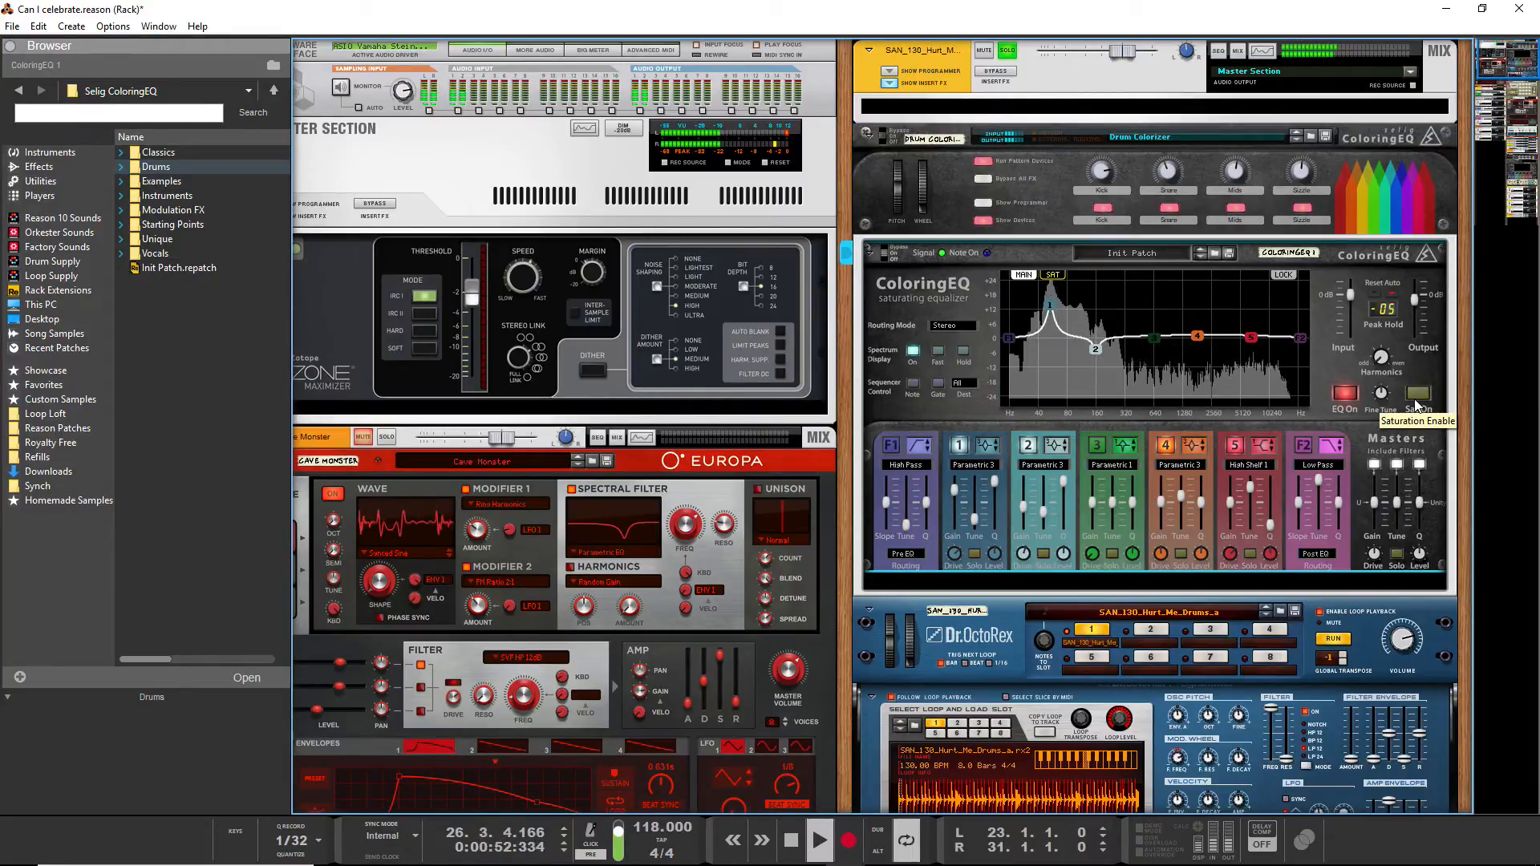
{"action": "left_click", "coordinate": [1417, 402]}
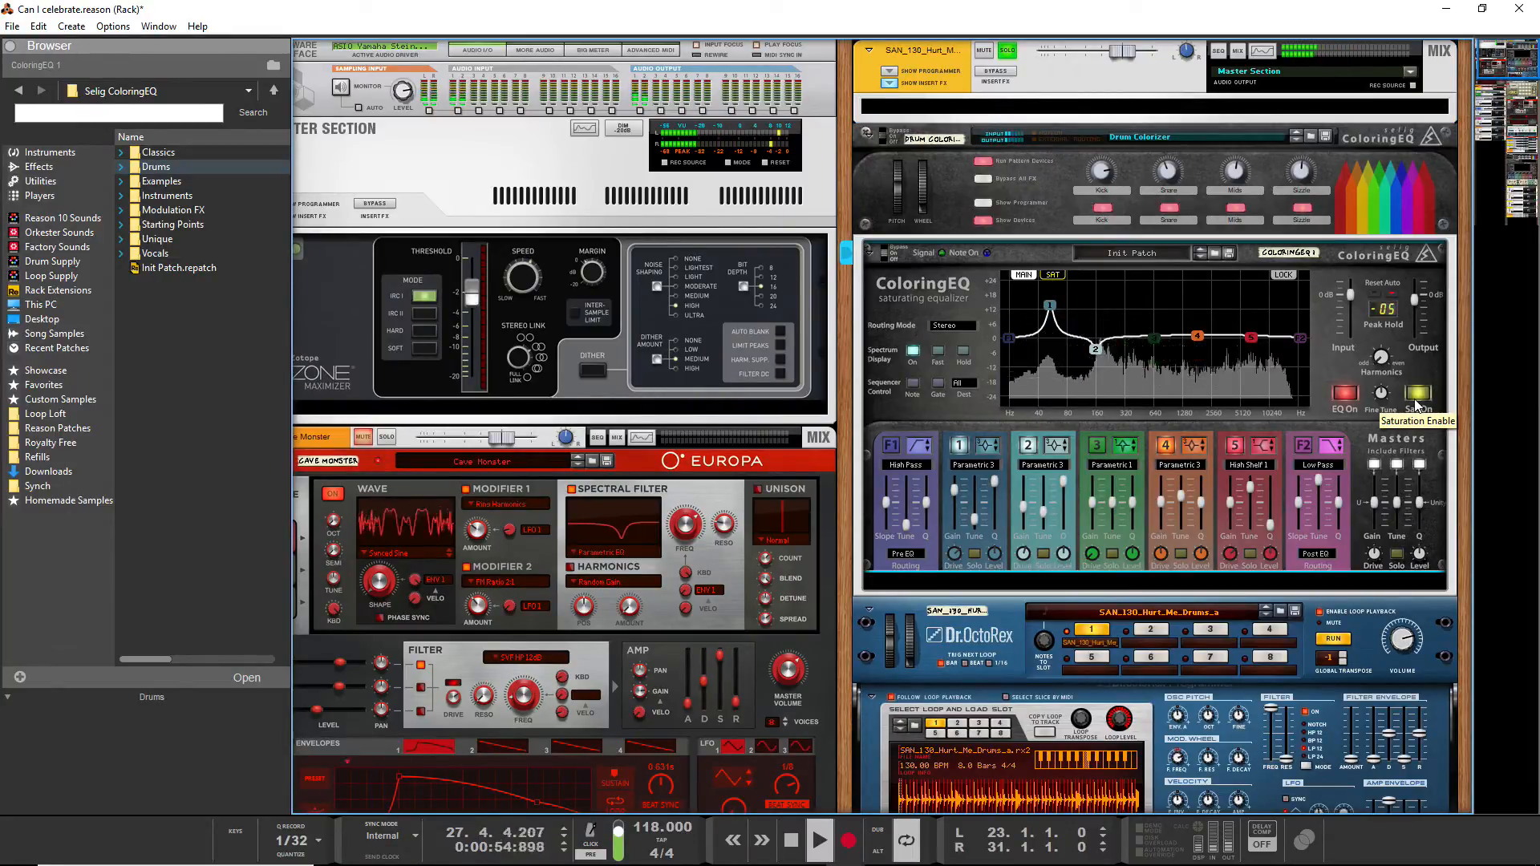
{"action": "left_click", "coordinate": [1007, 52]}
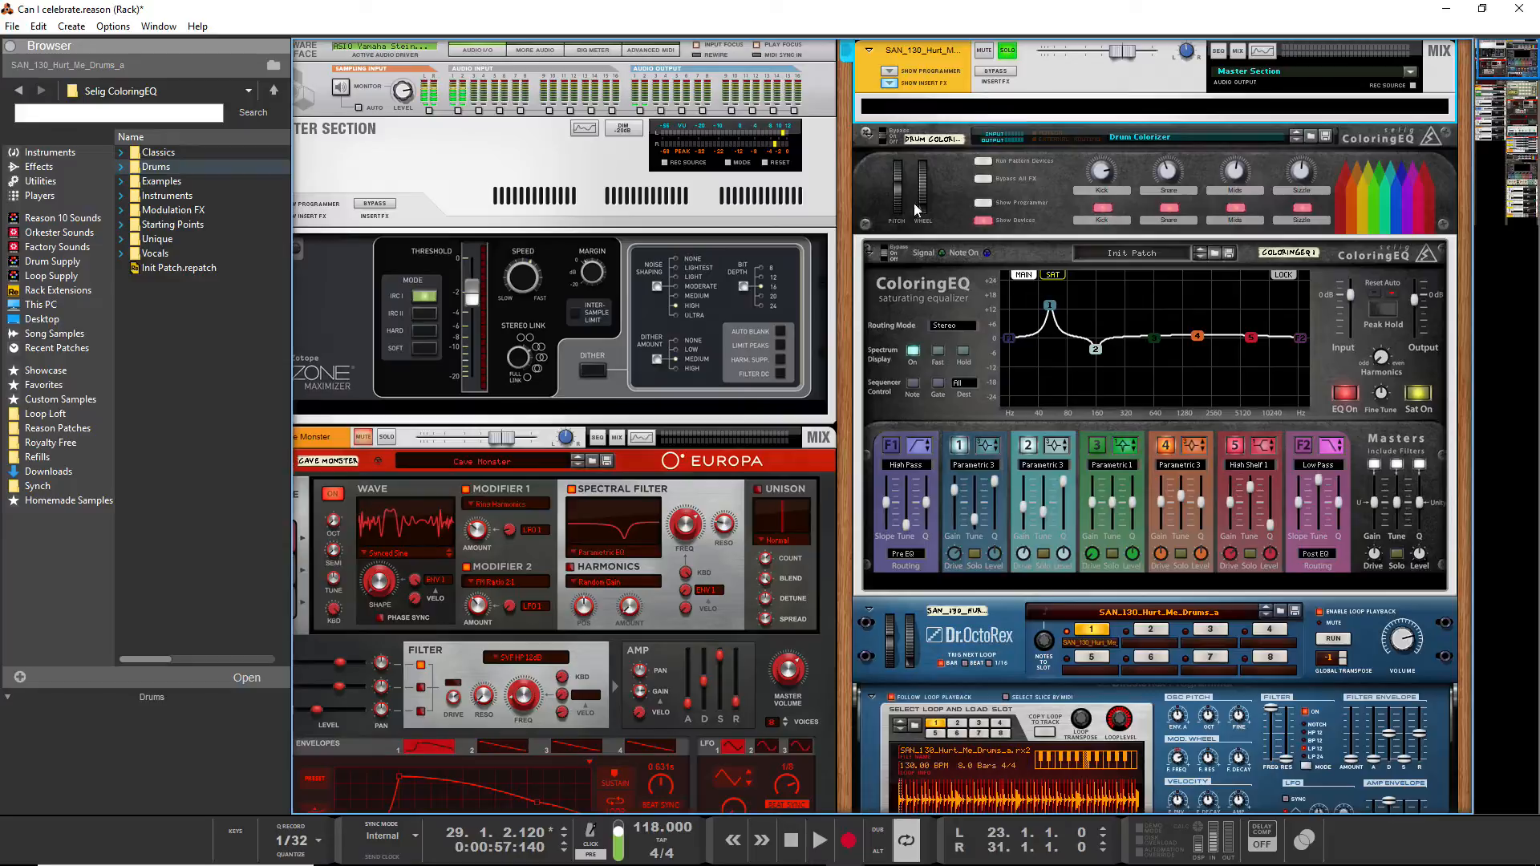
Solo the Bass mix channel and look through the Modulation FX and Starting Points patch folders
{"action": "scroll", "coordinate": [911, 341], "scroll_direction": "down", "scroll_amount": 10}
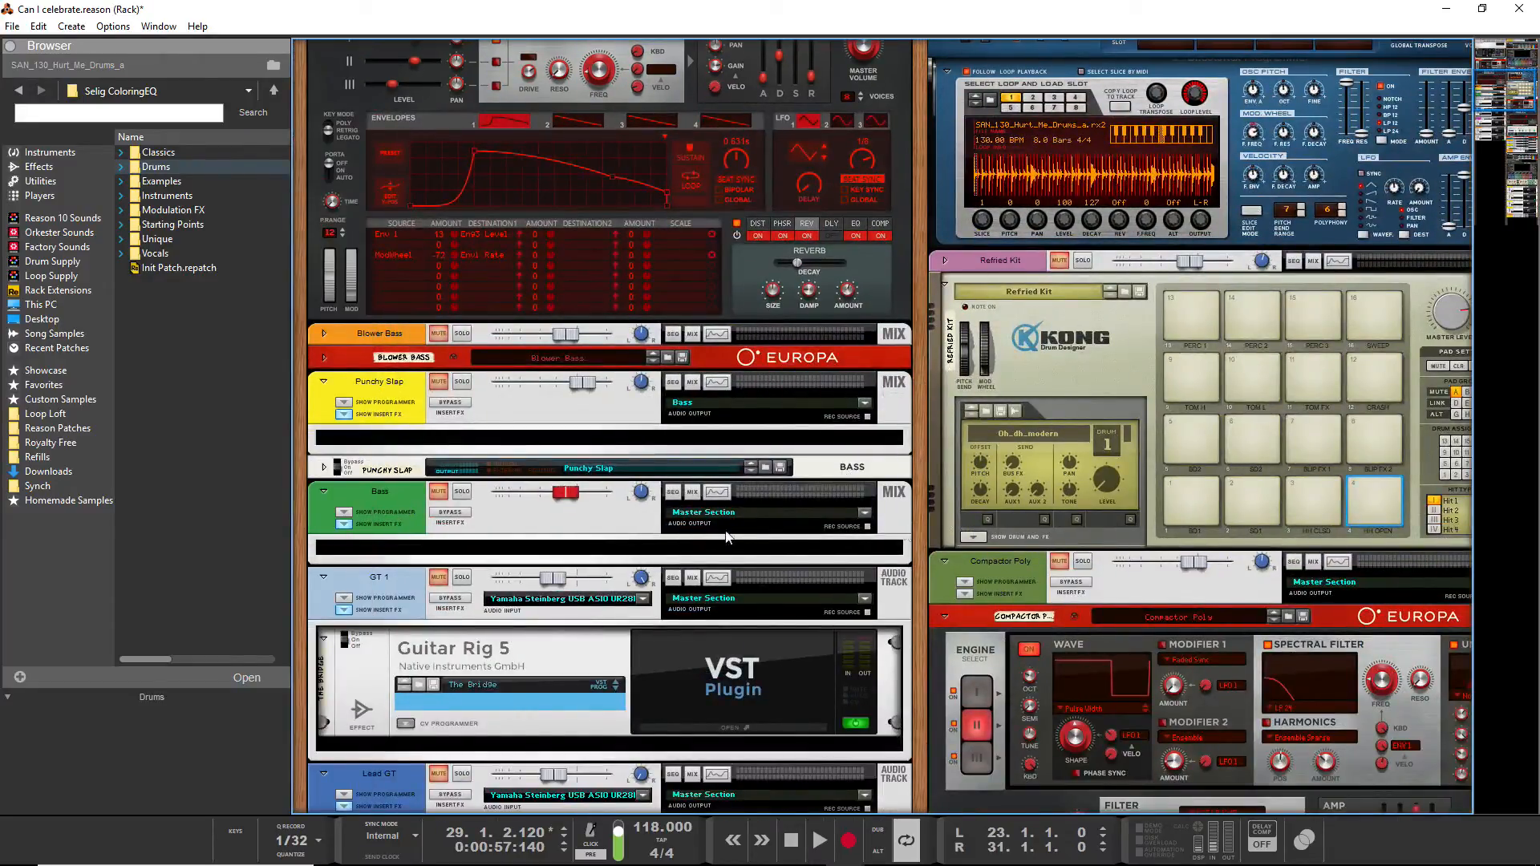
{"action": "left_click", "coordinate": [462, 493]}
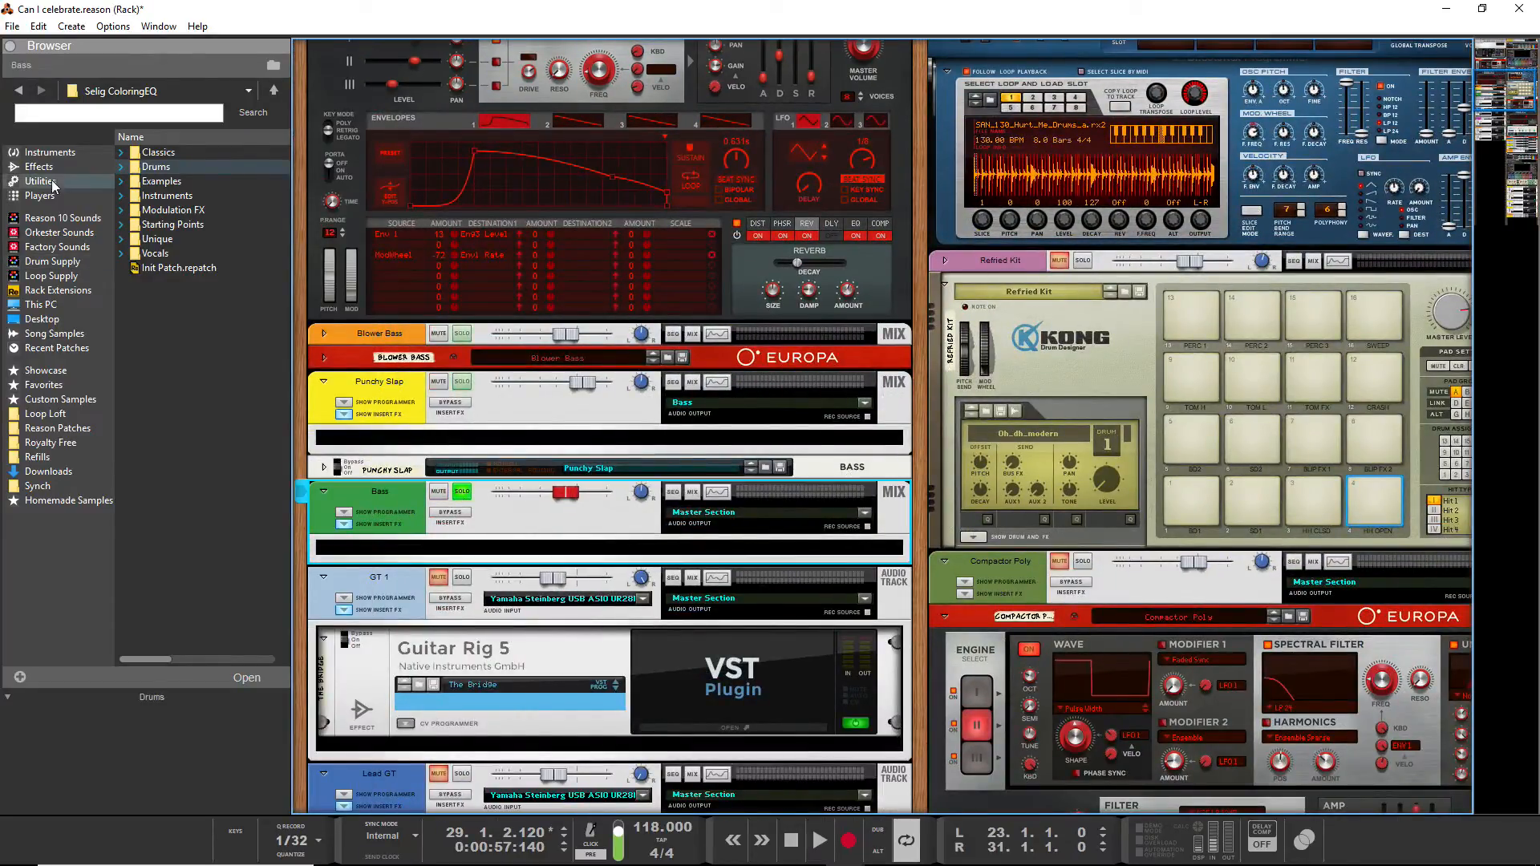
{"action": "left_click", "coordinate": [164, 209]}
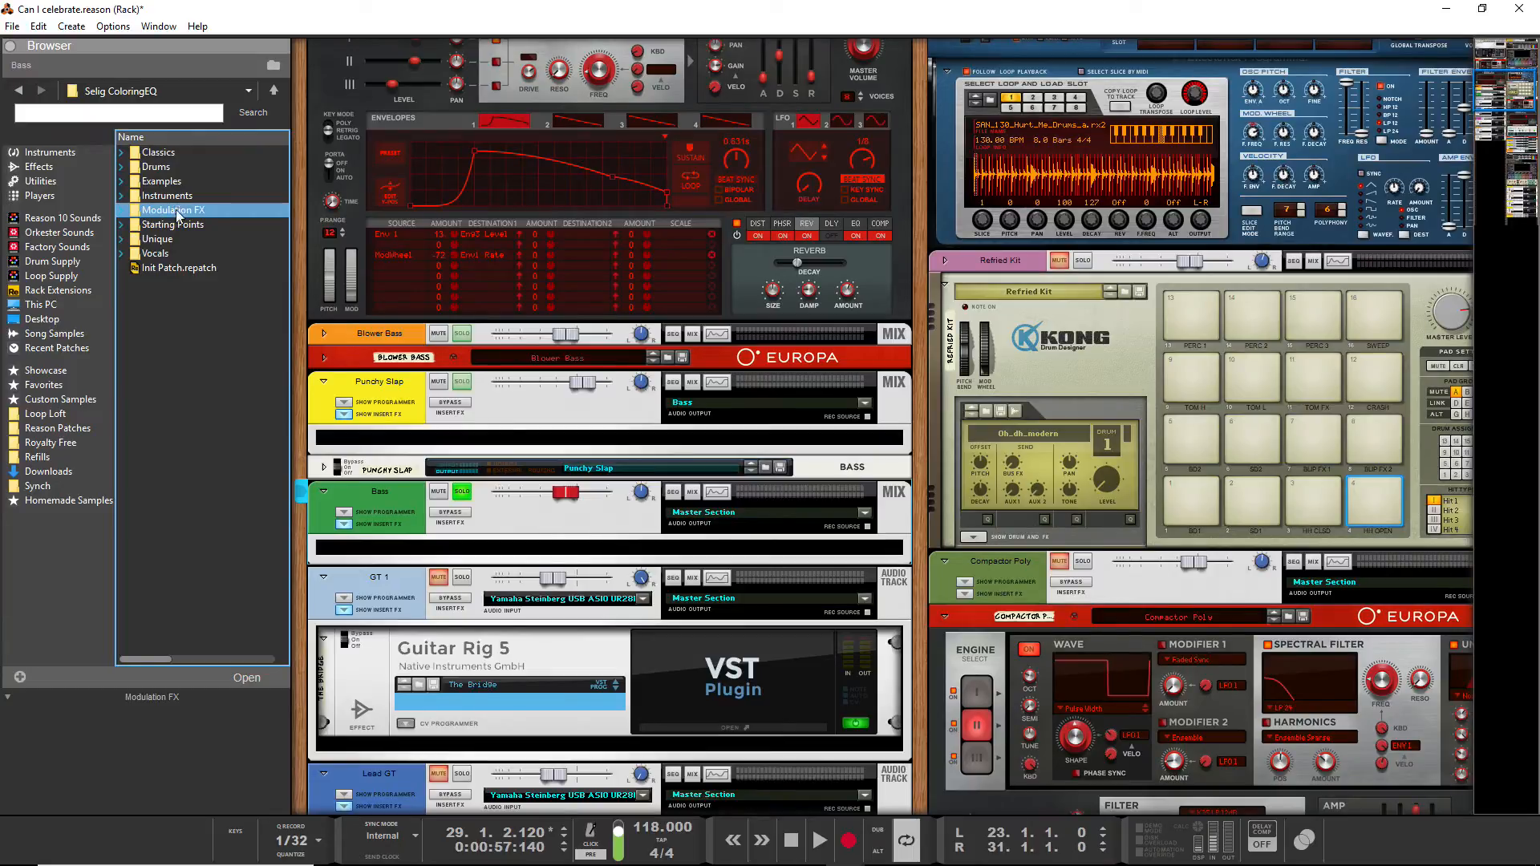
{"action": "double_click", "coordinate": [184, 211]}
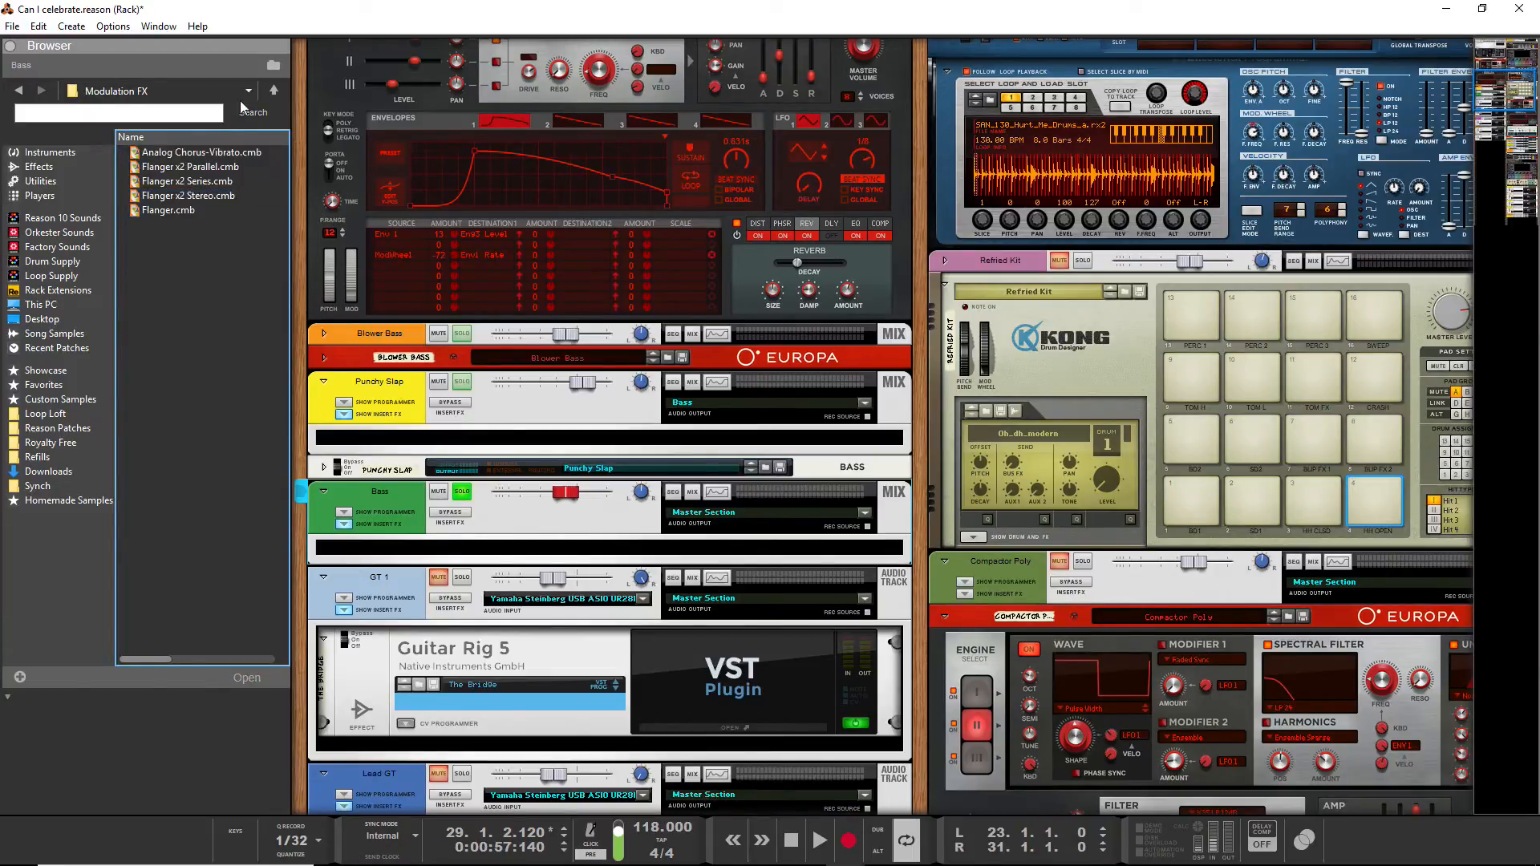
{"action": "left_click", "coordinate": [277, 90]}
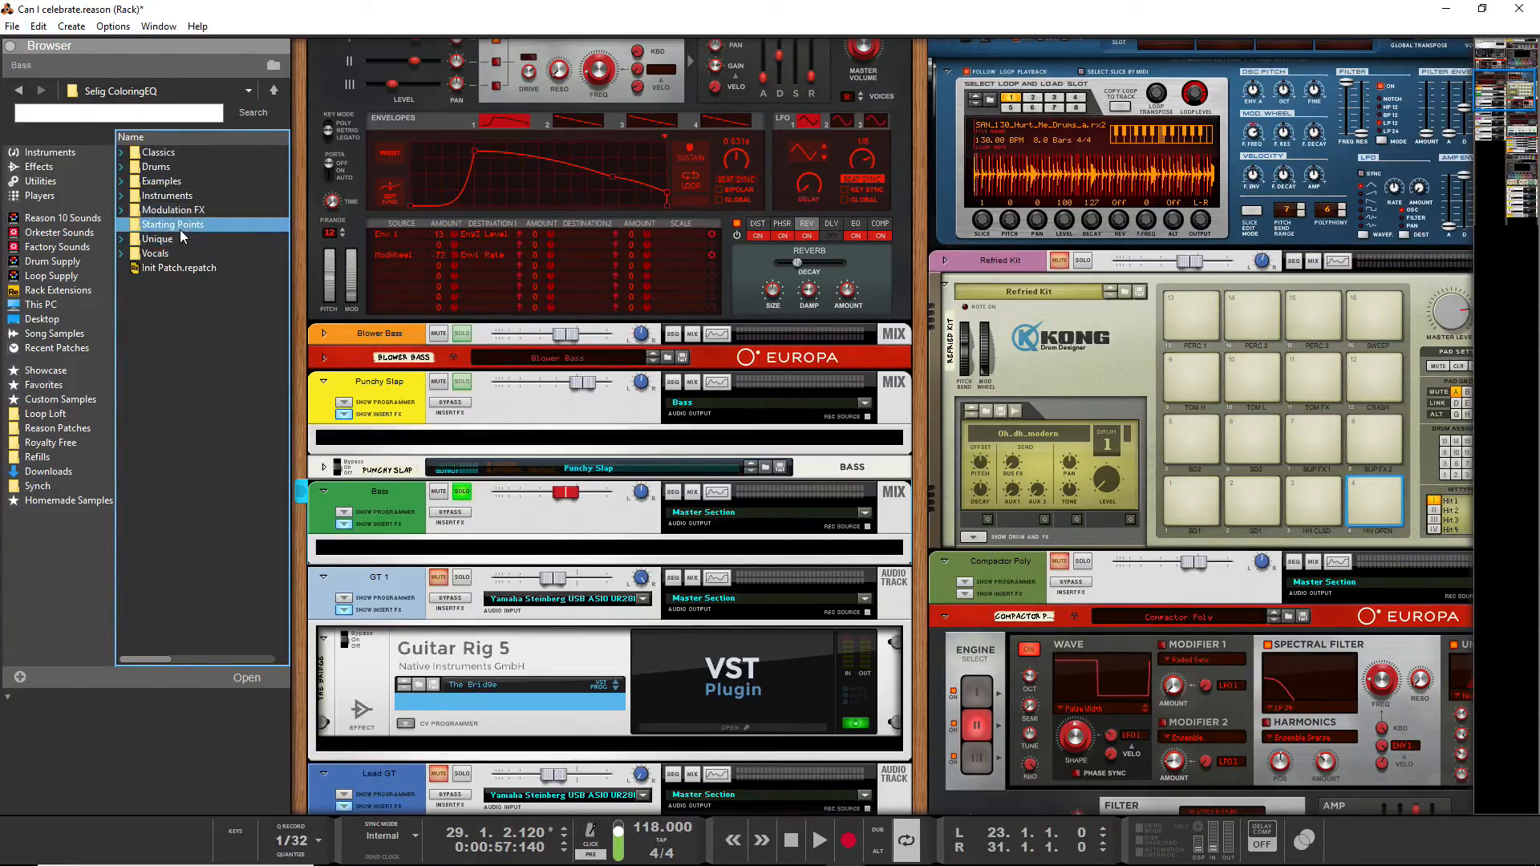
{"action": "double_click", "coordinate": [179, 229]}
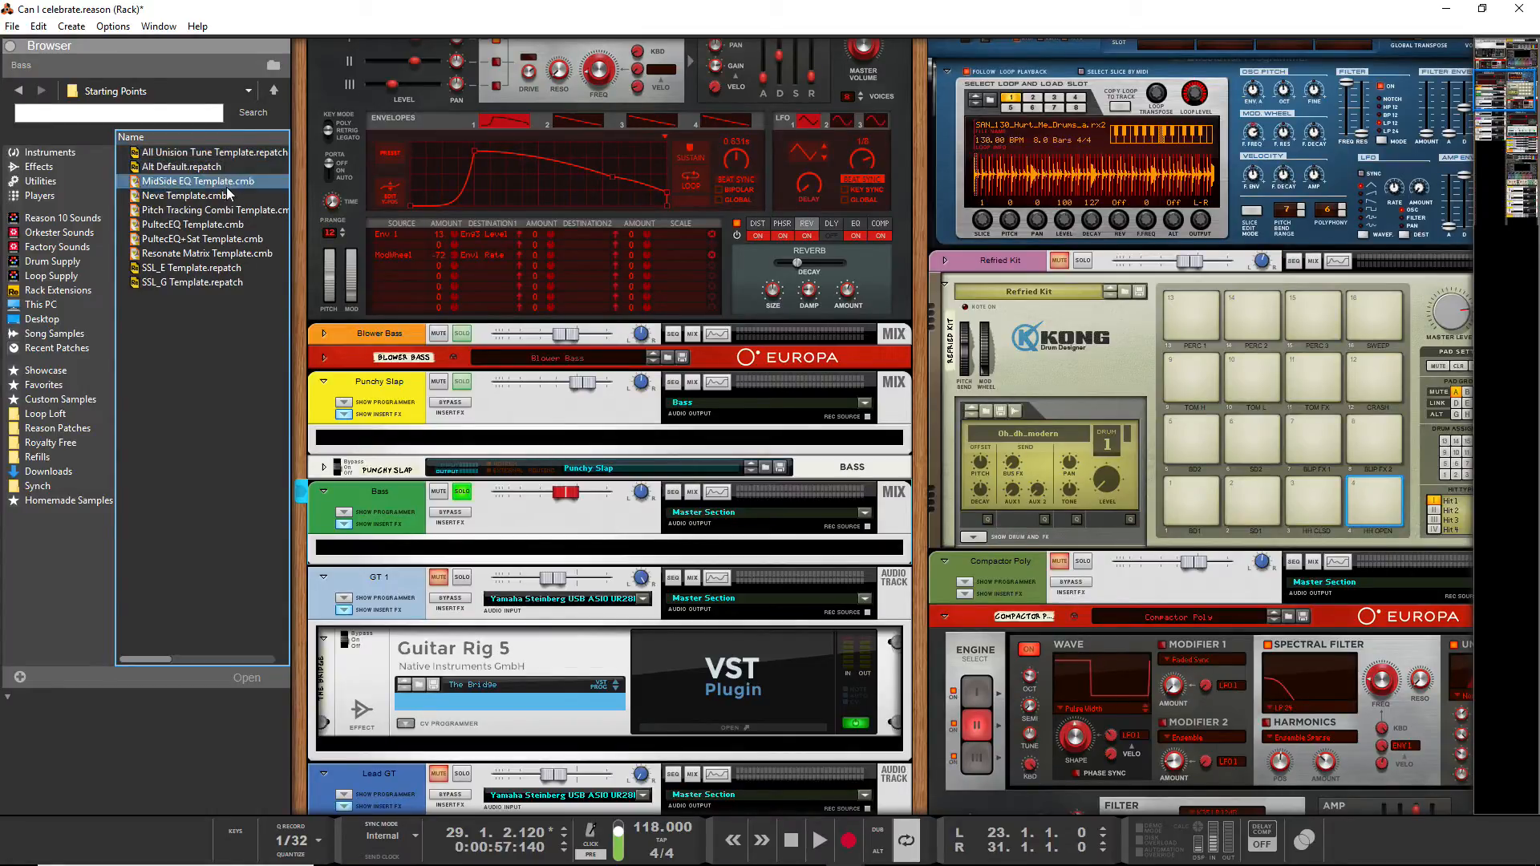
{"action": "left_click", "coordinate": [274, 91]}
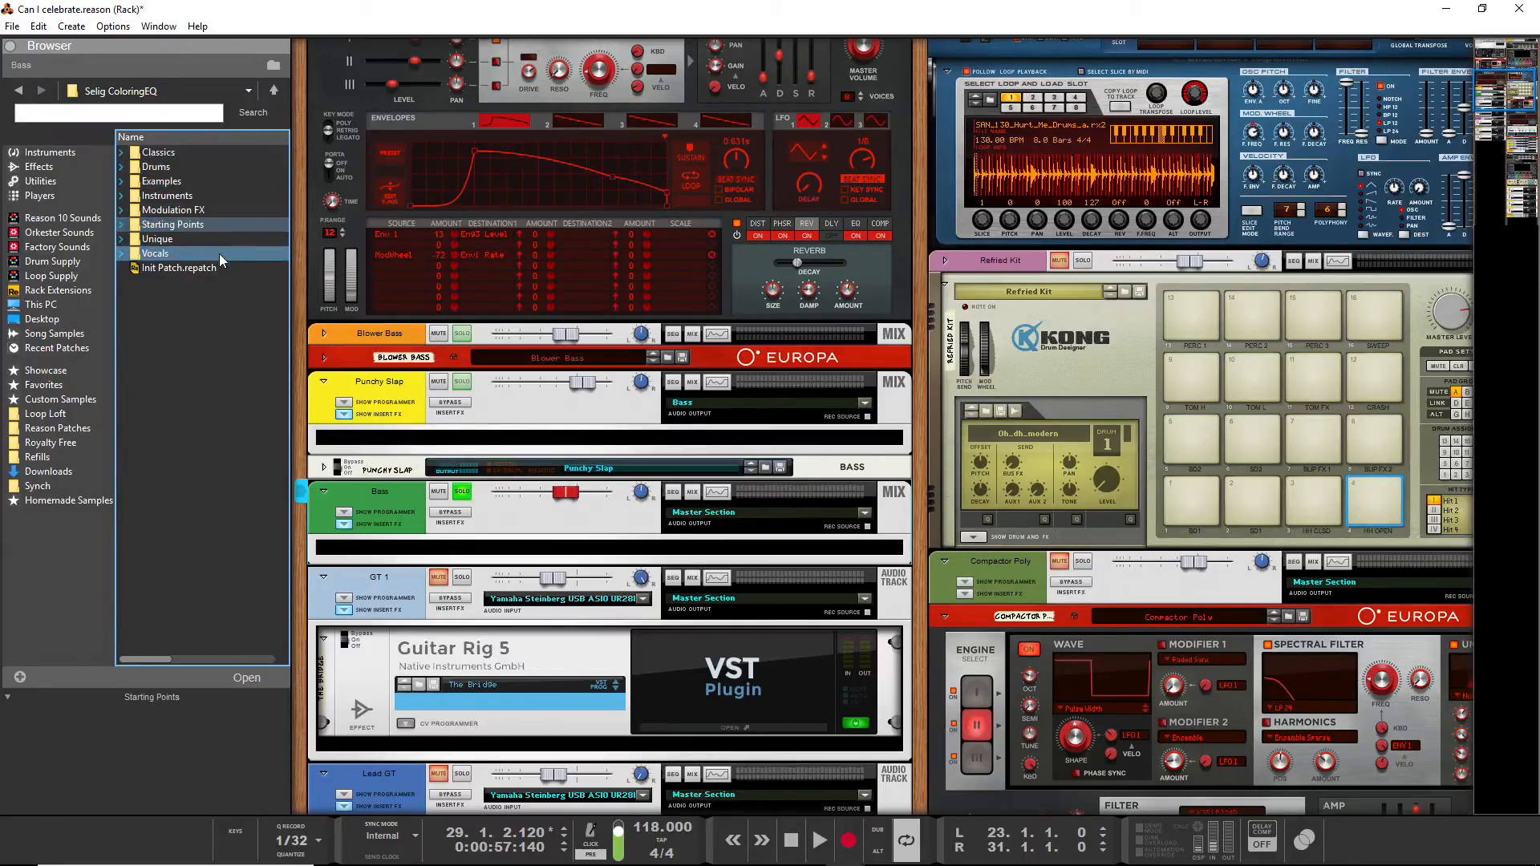
Open the Instruments patch folder and insert the Tilt Bass patch into the Bass channel's insert effects
{"action": "left_click", "coordinate": [201, 197]}
{"action": "double_click", "coordinate": [200, 198]}
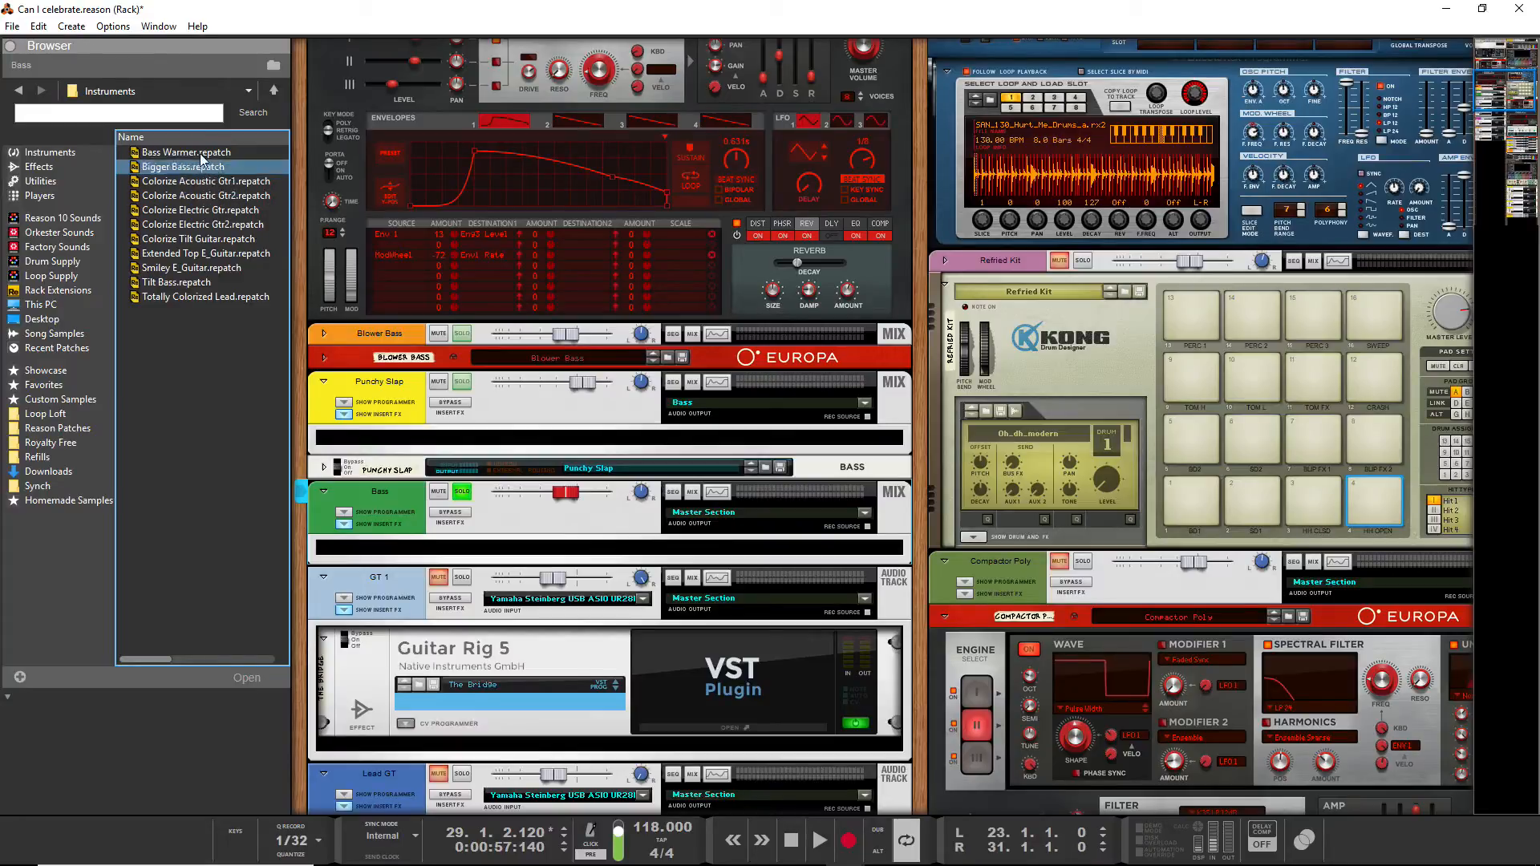
{"action": "left_click_drag", "start_coordinate": [176, 283], "coordinate": [475, 553]}
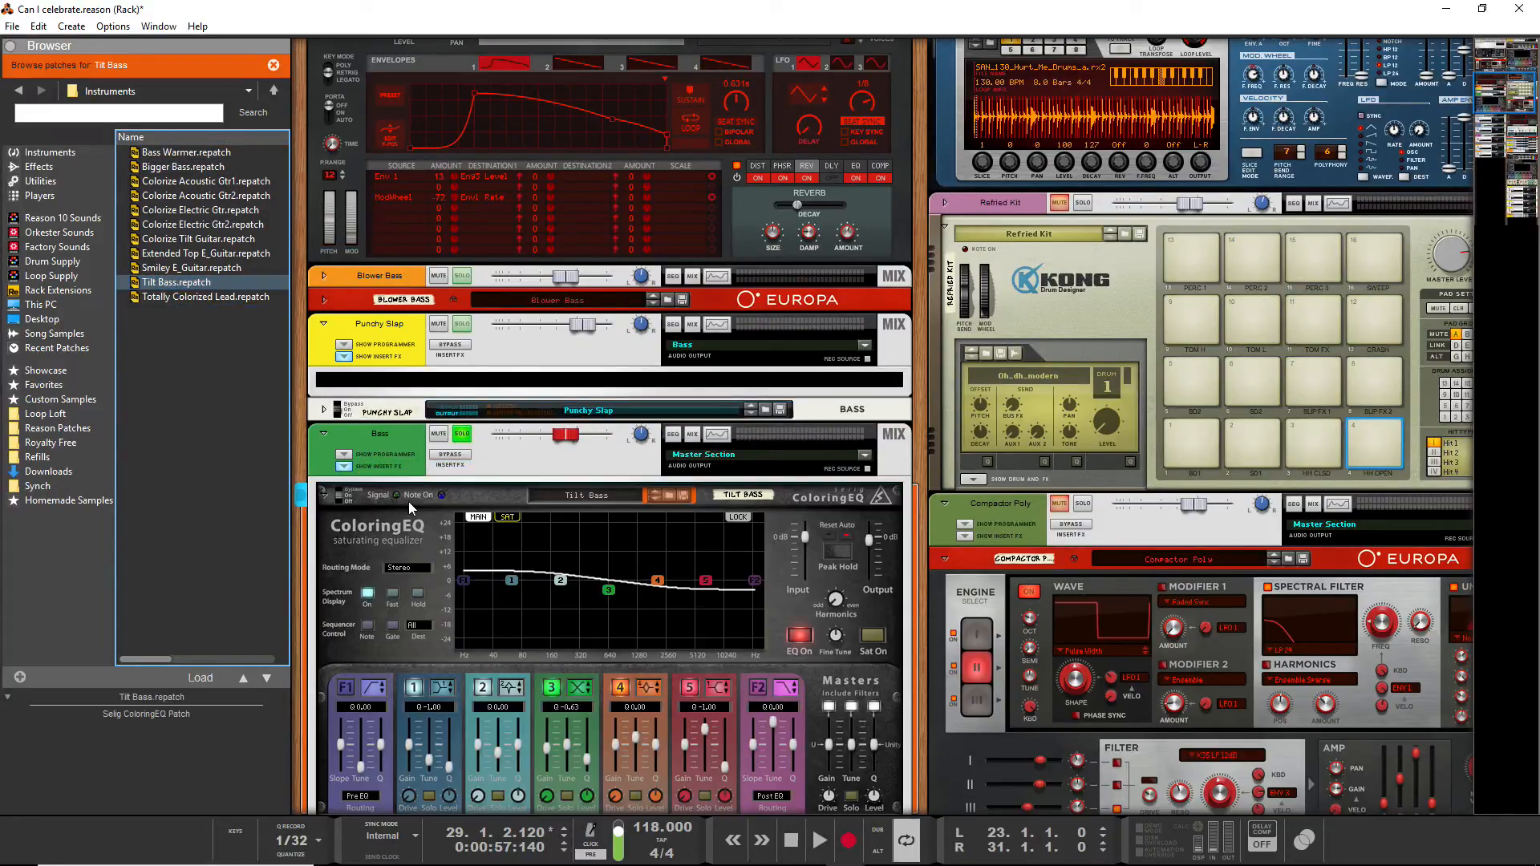
Raise the EQ1 low shelf gain of the Tilt Bass patch to 2.9 dB while the bass plays
{"action": "scroll", "coordinate": [425, 512], "scroll_direction": "down", "scroll_amount": 2}
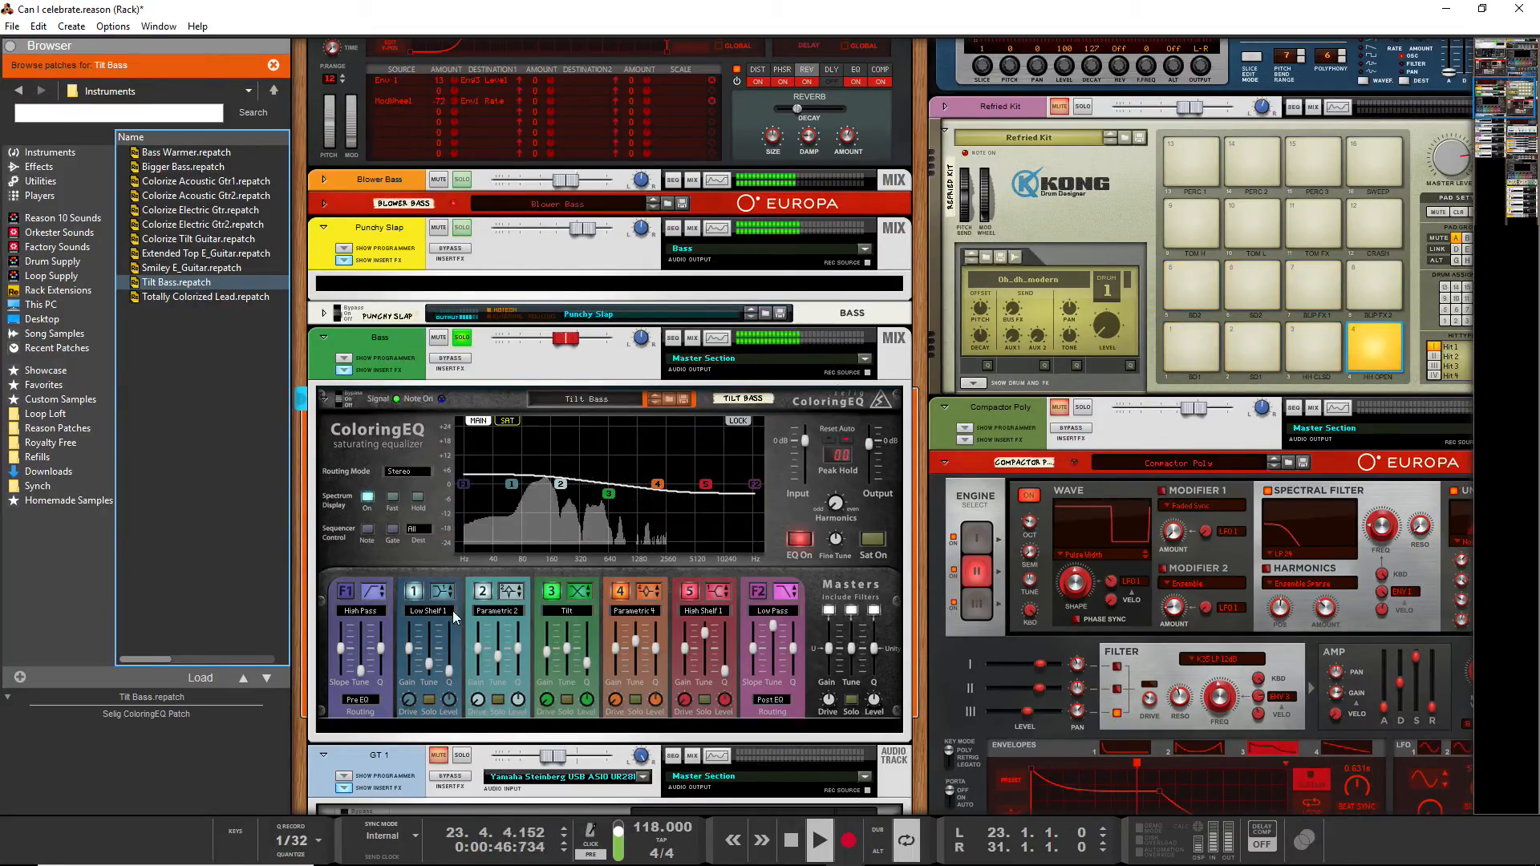
{"action": "mouse_move", "coordinate": [409, 648]}
{"action": "left_mouse_down"}
{"action": "mouse_move", "coordinate": [409, 666]}
{"action": "mouse_move", "coordinate": [409, 650]}
{"action": "left_mouse_up"}
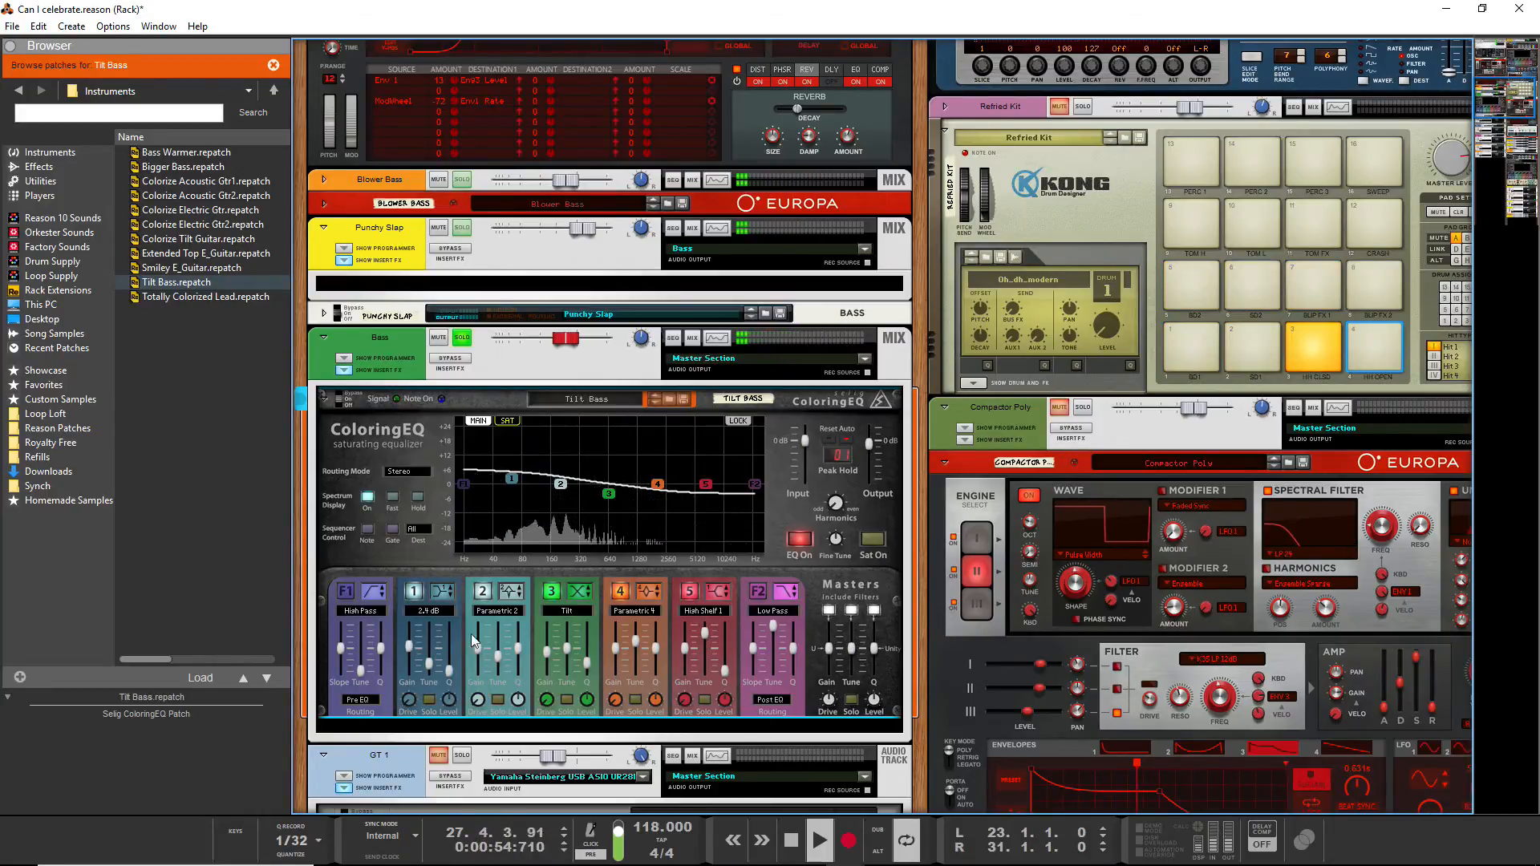
{"action": "left_click", "coordinate": [200, 281]}
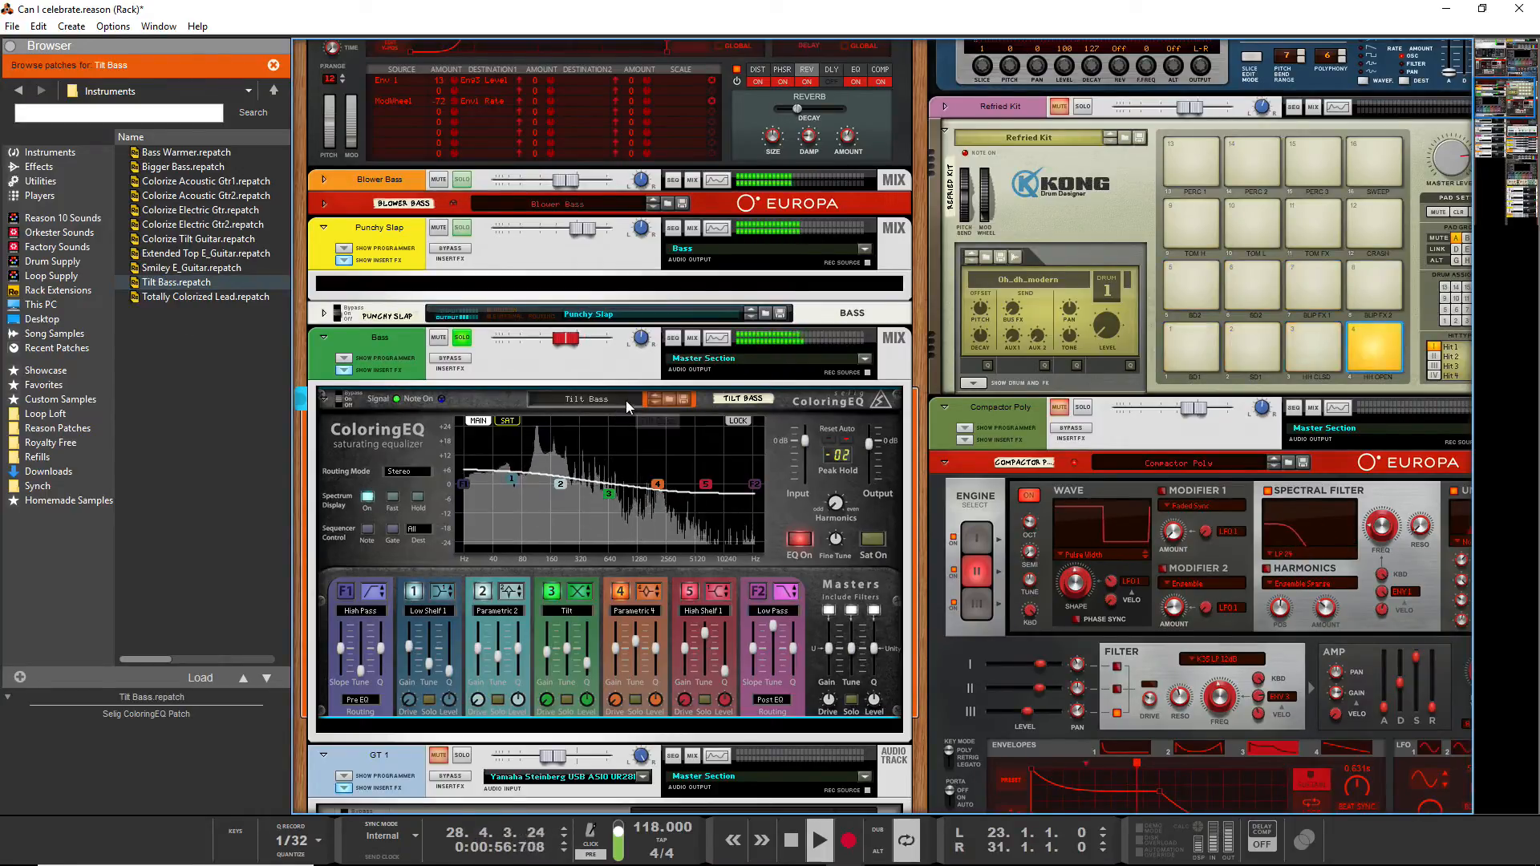
Load the Bigger Bass patch into the bass ColoringEQ and enable its F1 high-pass filter
{"action": "left_click", "coordinate": [663, 401]}
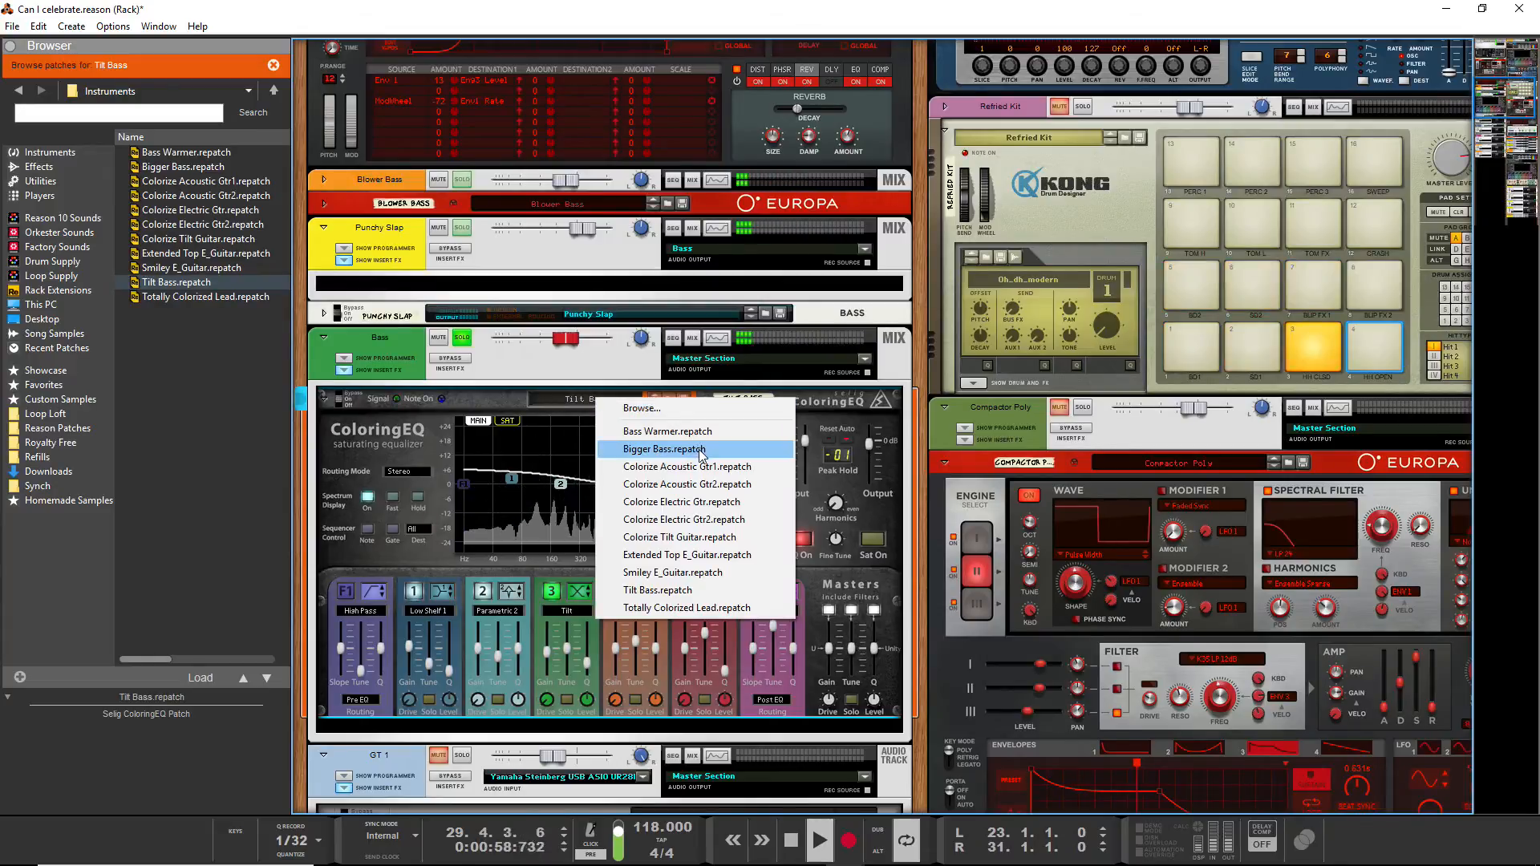
{"action": "left_click", "coordinate": [667, 446]}
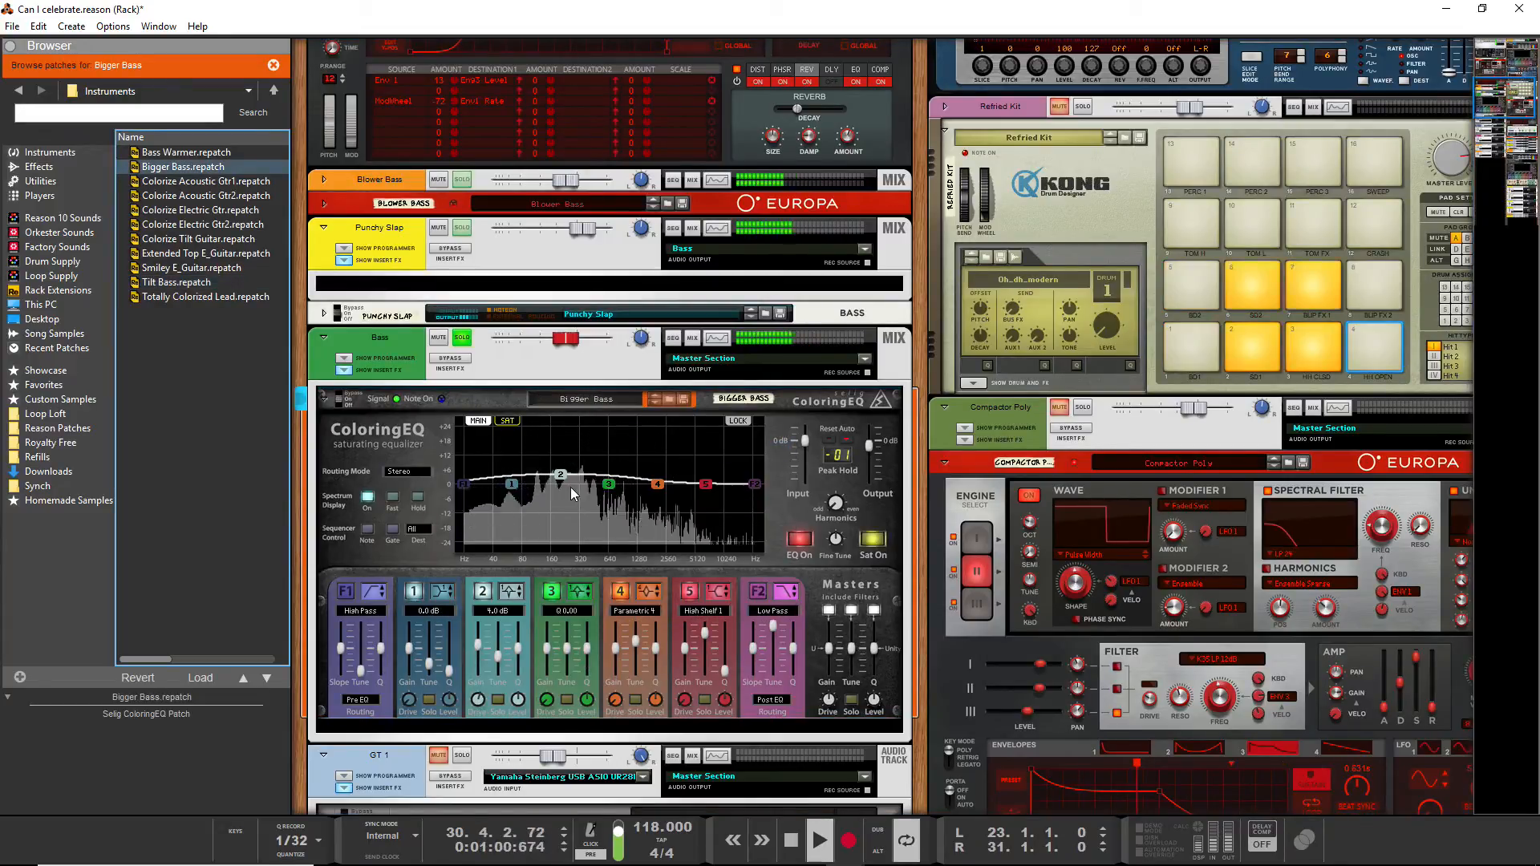
{"action": "left_click", "coordinate": [347, 594]}
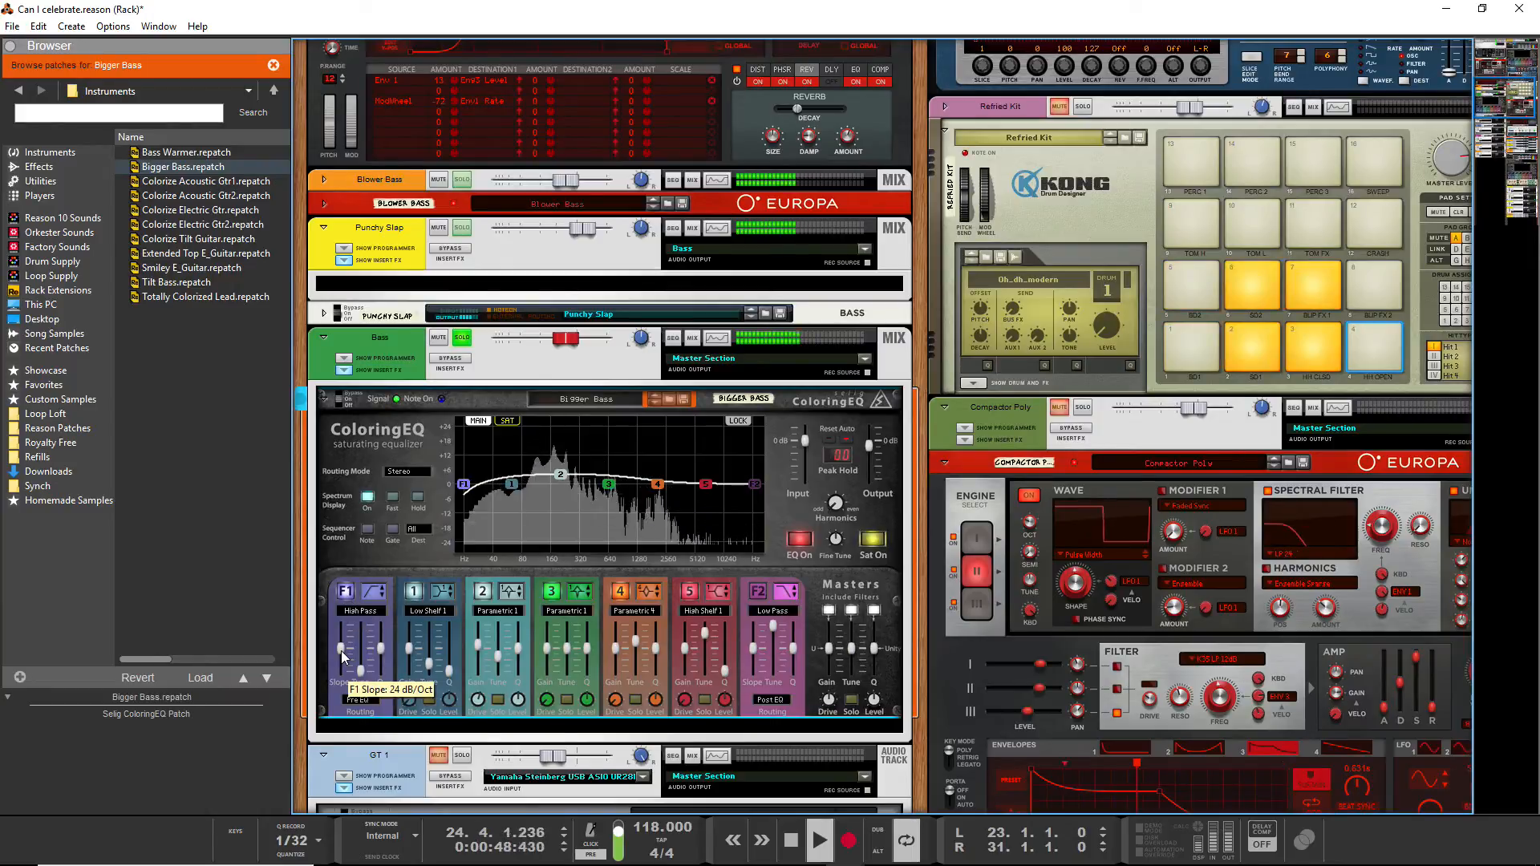
Tune the bass ColoringEQ's F1 high-pass filter to 32.71 Hz and raise its Q
{"action": "left_click_drag", "start_coordinate": [341, 647], "coordinate": [365, 669]}
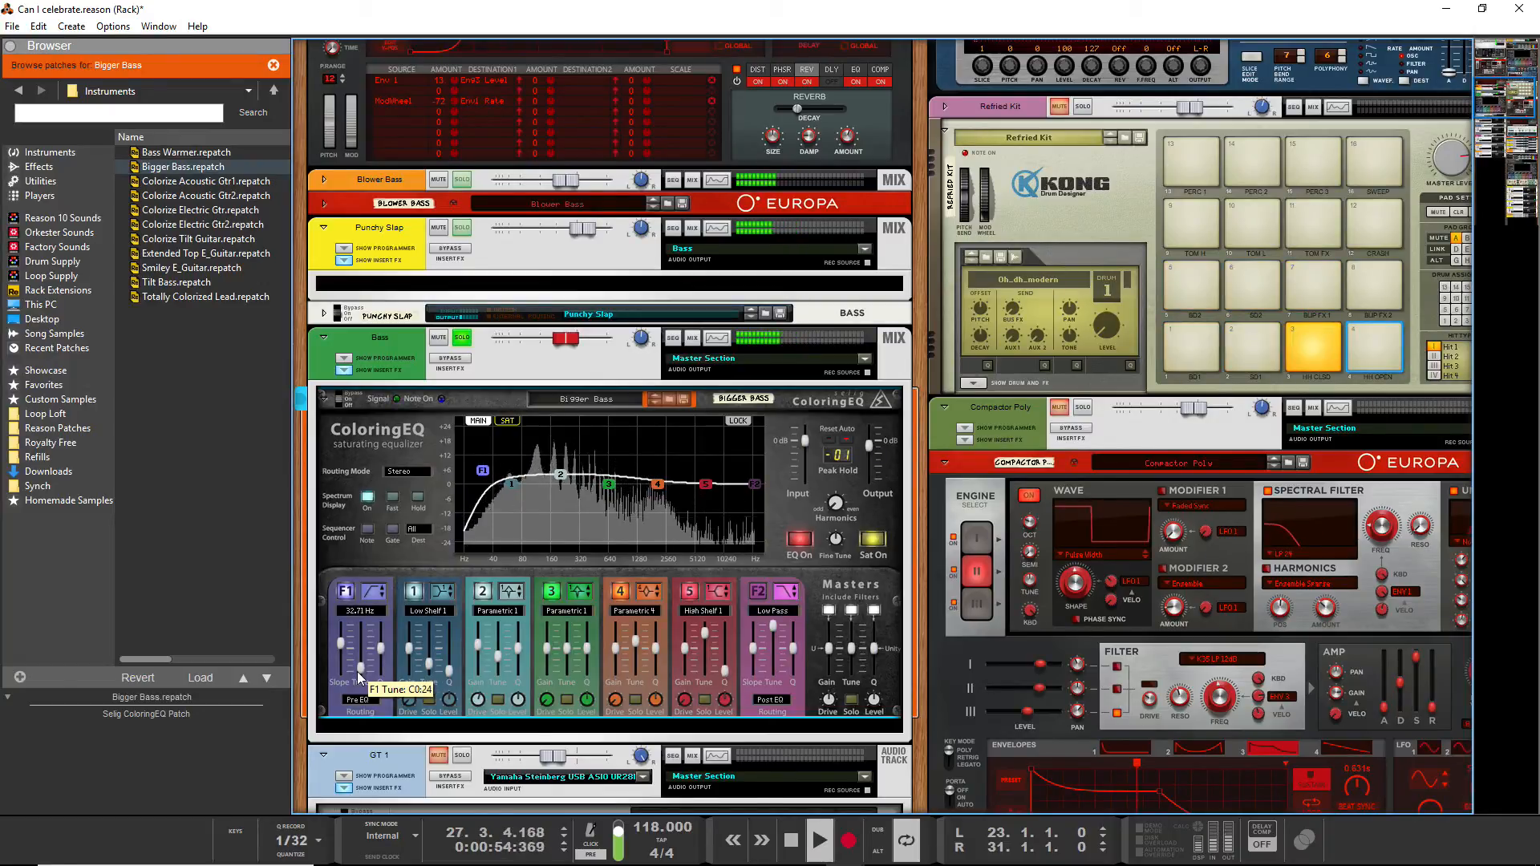
{"action": "left_click_drag", "start_coordinate": [381, 649], "coordinate": [380, 638]}
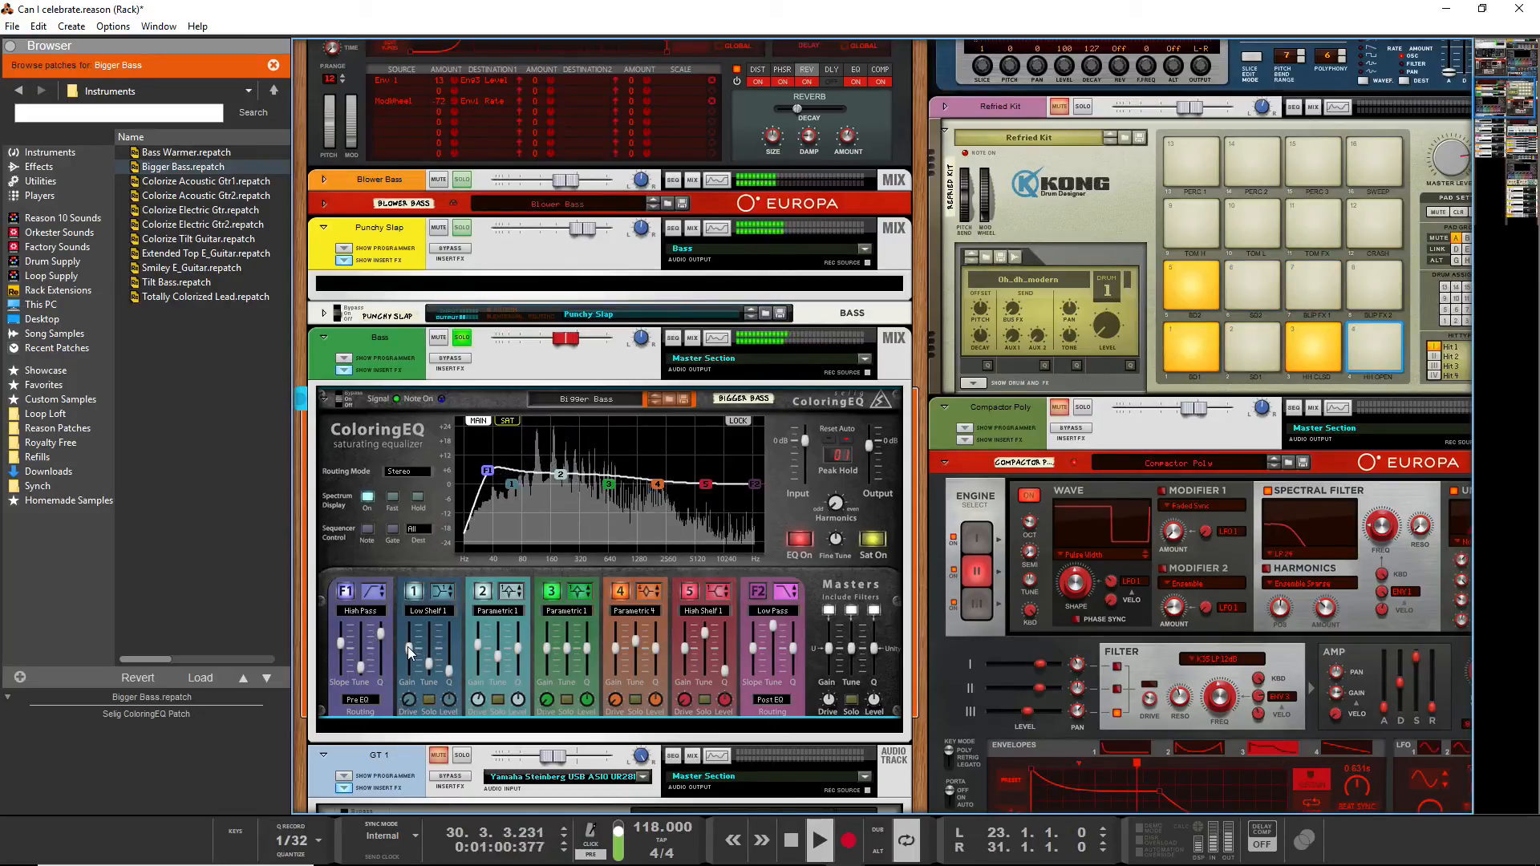
Lower the EQ1 low shelf gain in the bass ColoringEQ and solo the EQ1 band
{"action": "left_click_drag", "start_coordinate": [410, 656], "coordinate": [410, 660]}
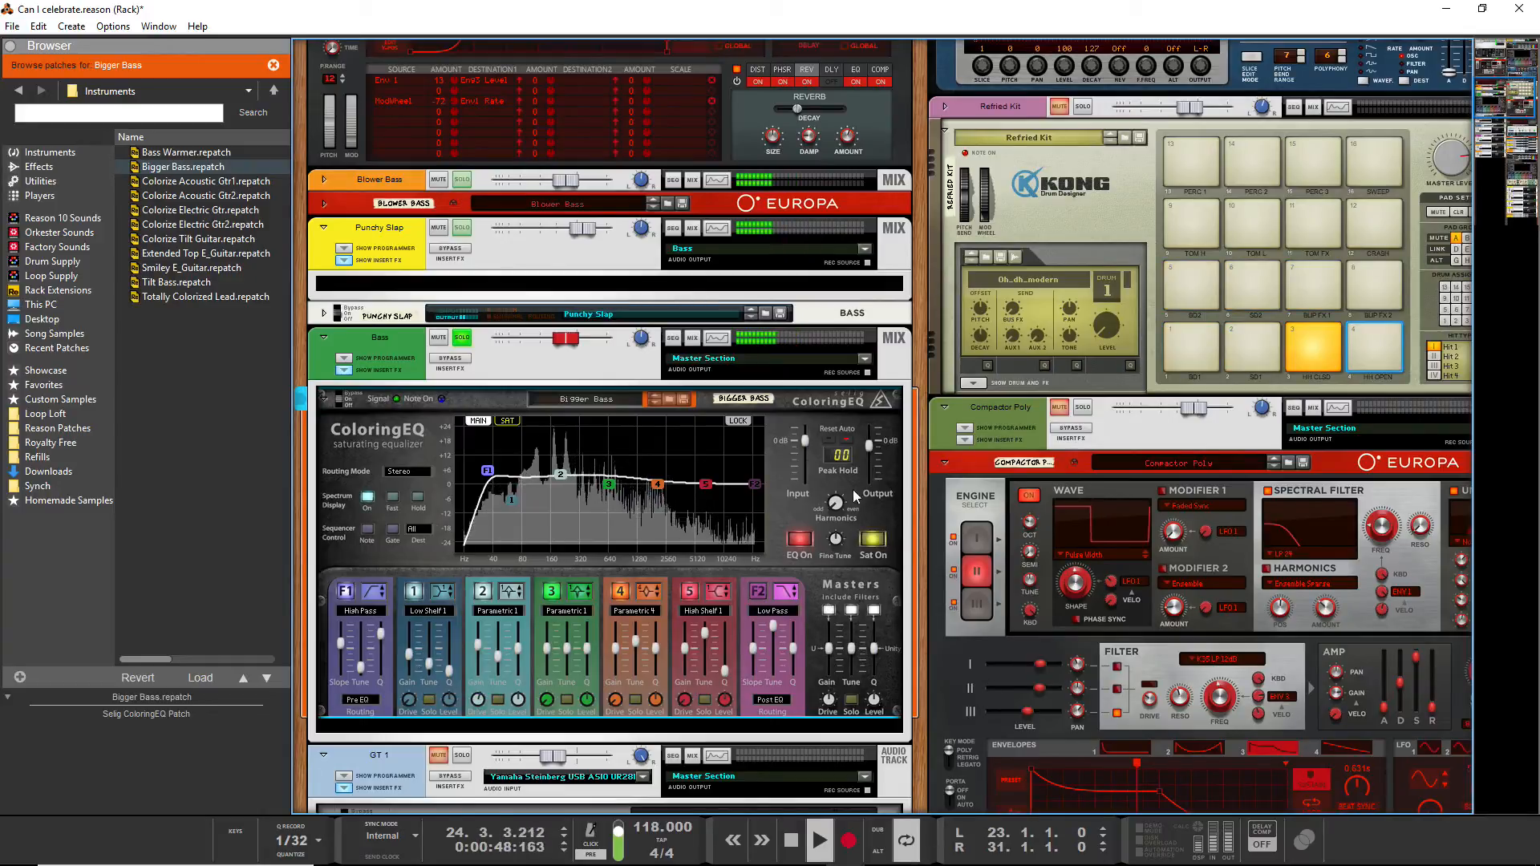
{"action": "left_click_drag", "start_coordinate": [846, 467], "coordinate": [827, 468]}
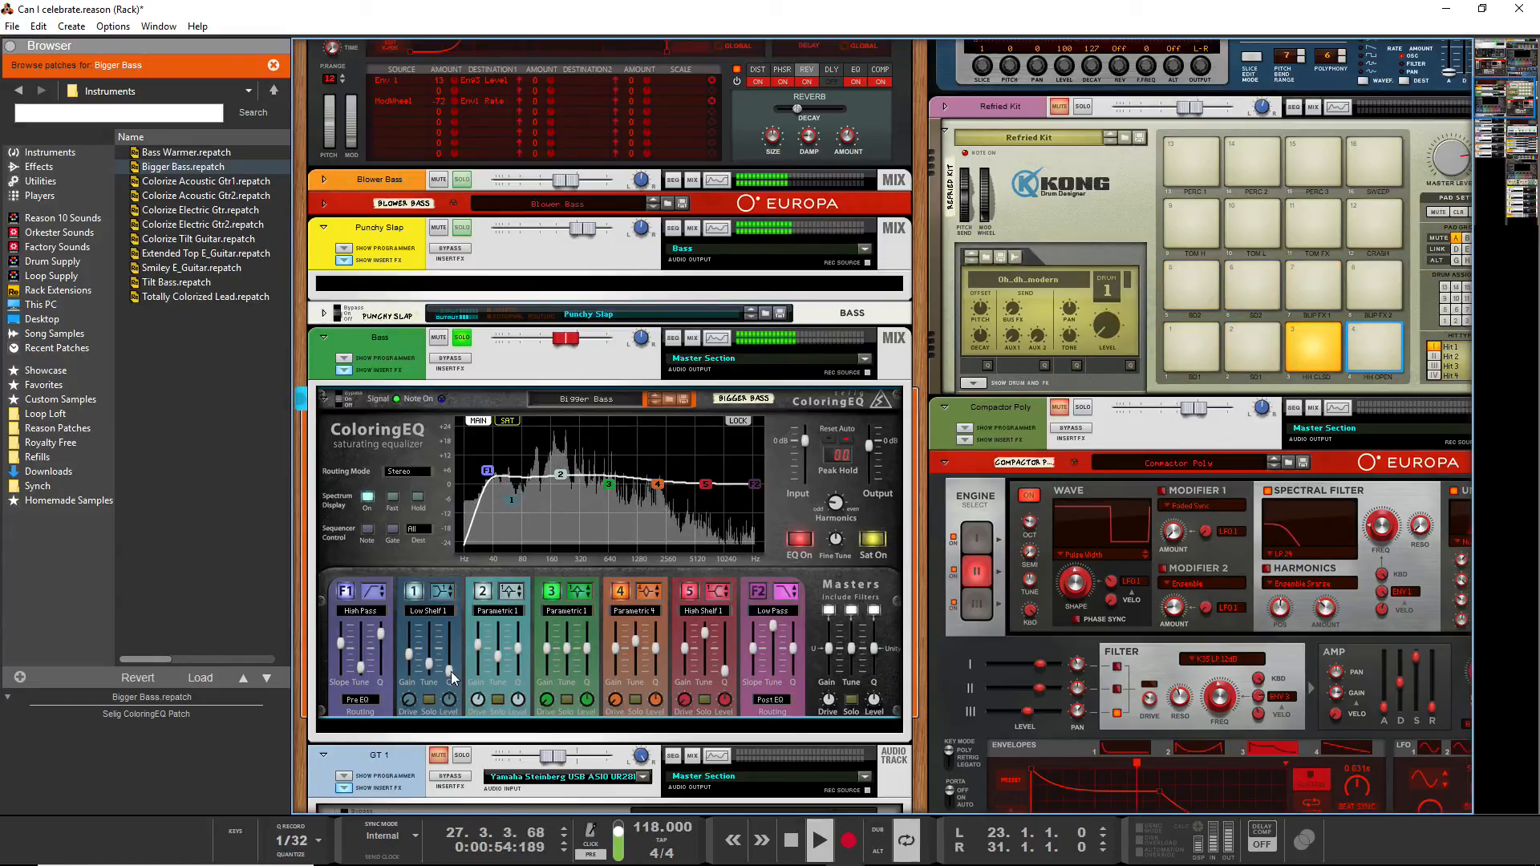
{"action": "left_click_drag", "start_coordinate": [414, 699], "coordinate": [427, 652]}
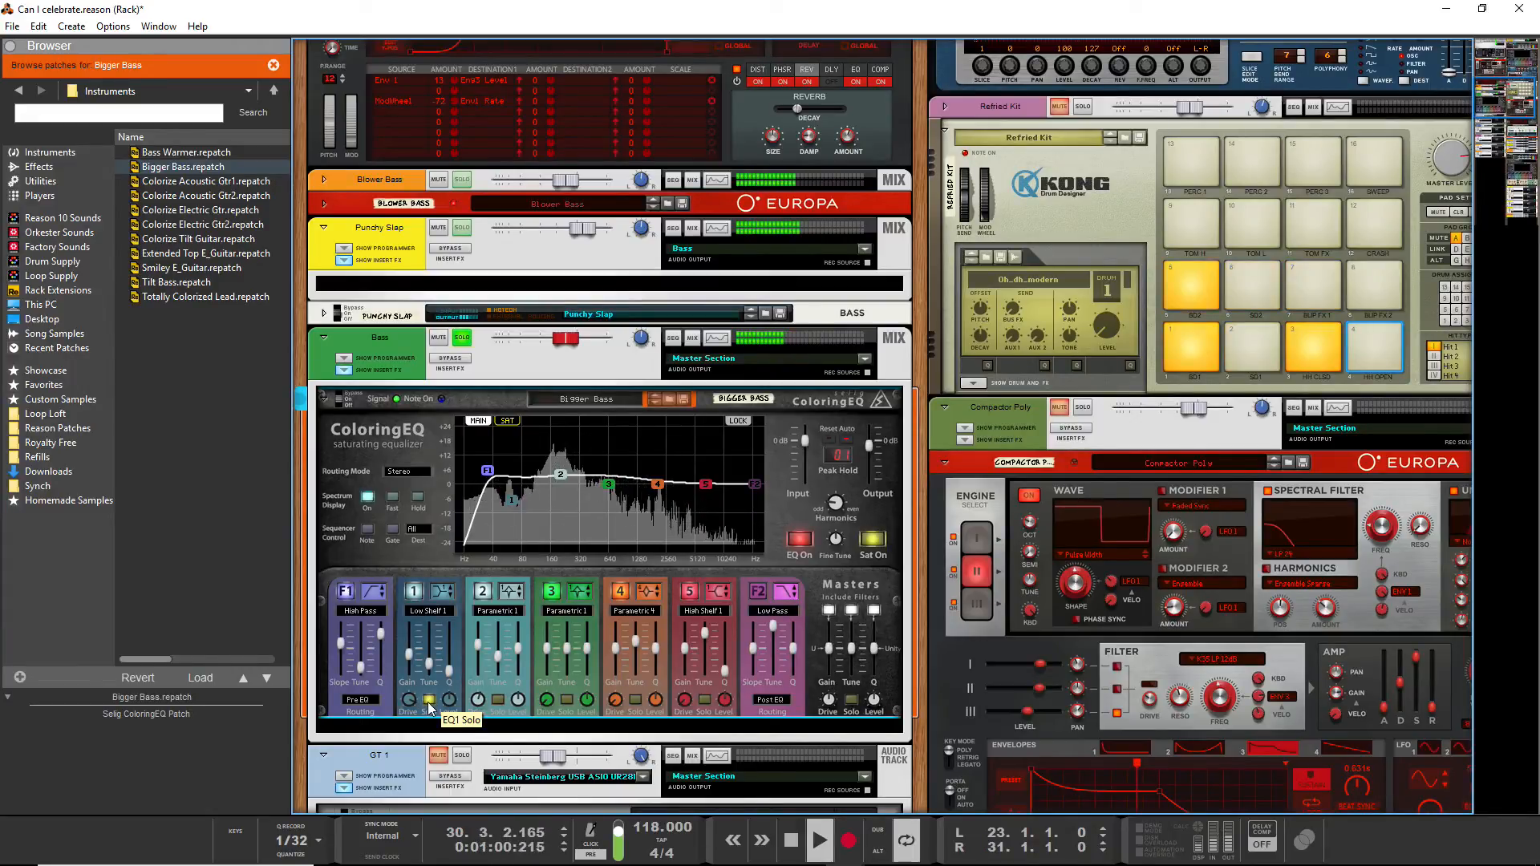
Turn off solo on the SAN_130_Hurt_Me drum loop channel and return to the bass ColoringEQ
{"action": "scroll", "coordinate": [1185, 172], "scroll_direction": "up", "scroll_amount": 7}
{"action": "scroll", "coordinate": [1186, 172], "scroll_direction": "up", "scroll_amount": 3}
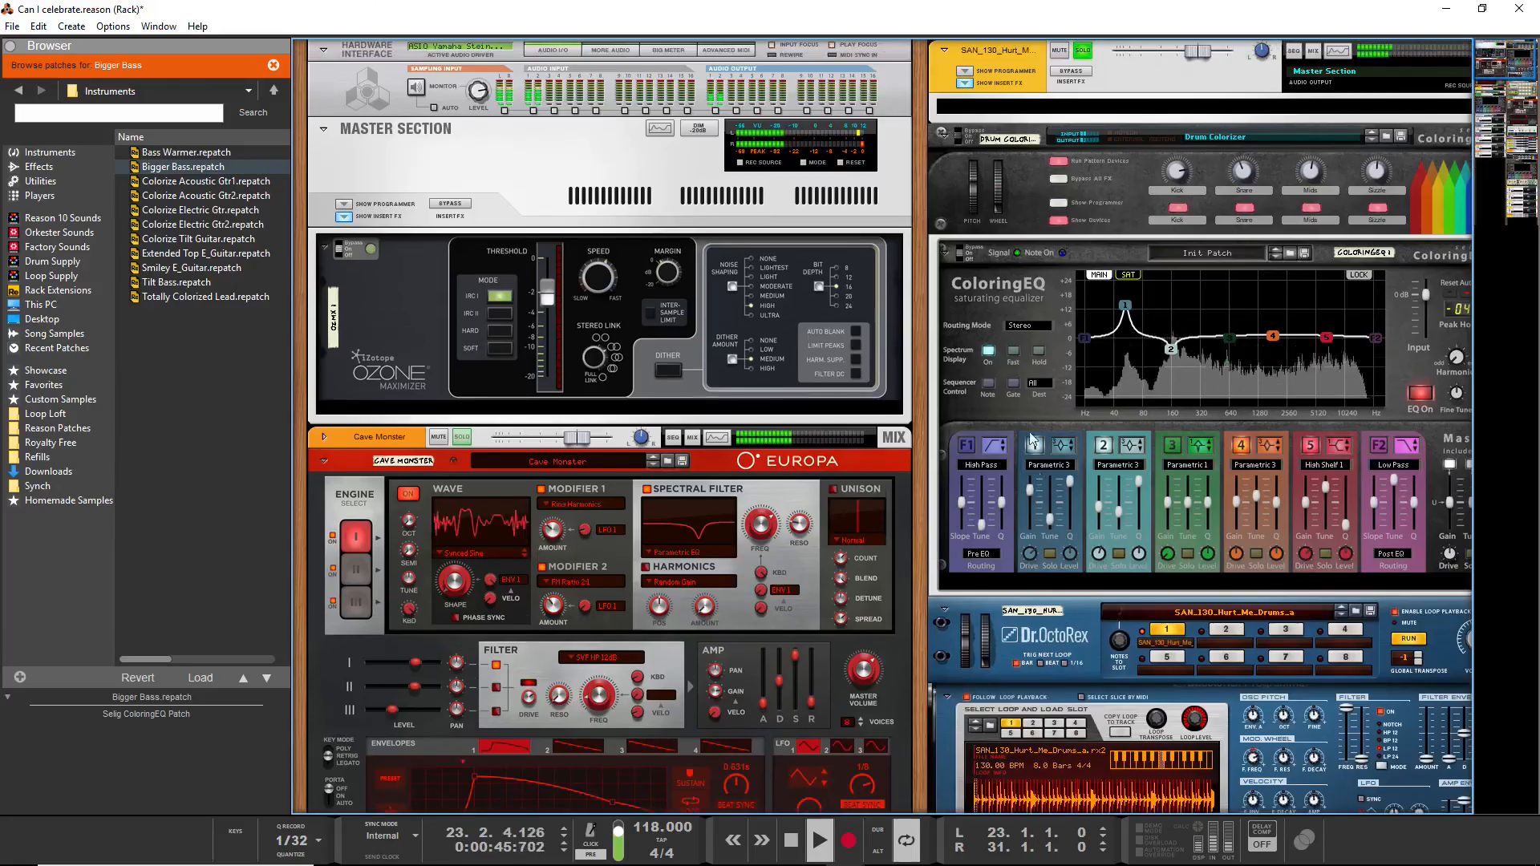
{"action": "left_click", "coordinate": [1082, 54]}
{"action": "scroll", "coordinate": [523, 556], "scroll_direction": "down", "scroll_amount": 1}
{"action": "scroll", "coordinate": [523, 556], "scroll_direction": "down", "scroll_amount": 9}
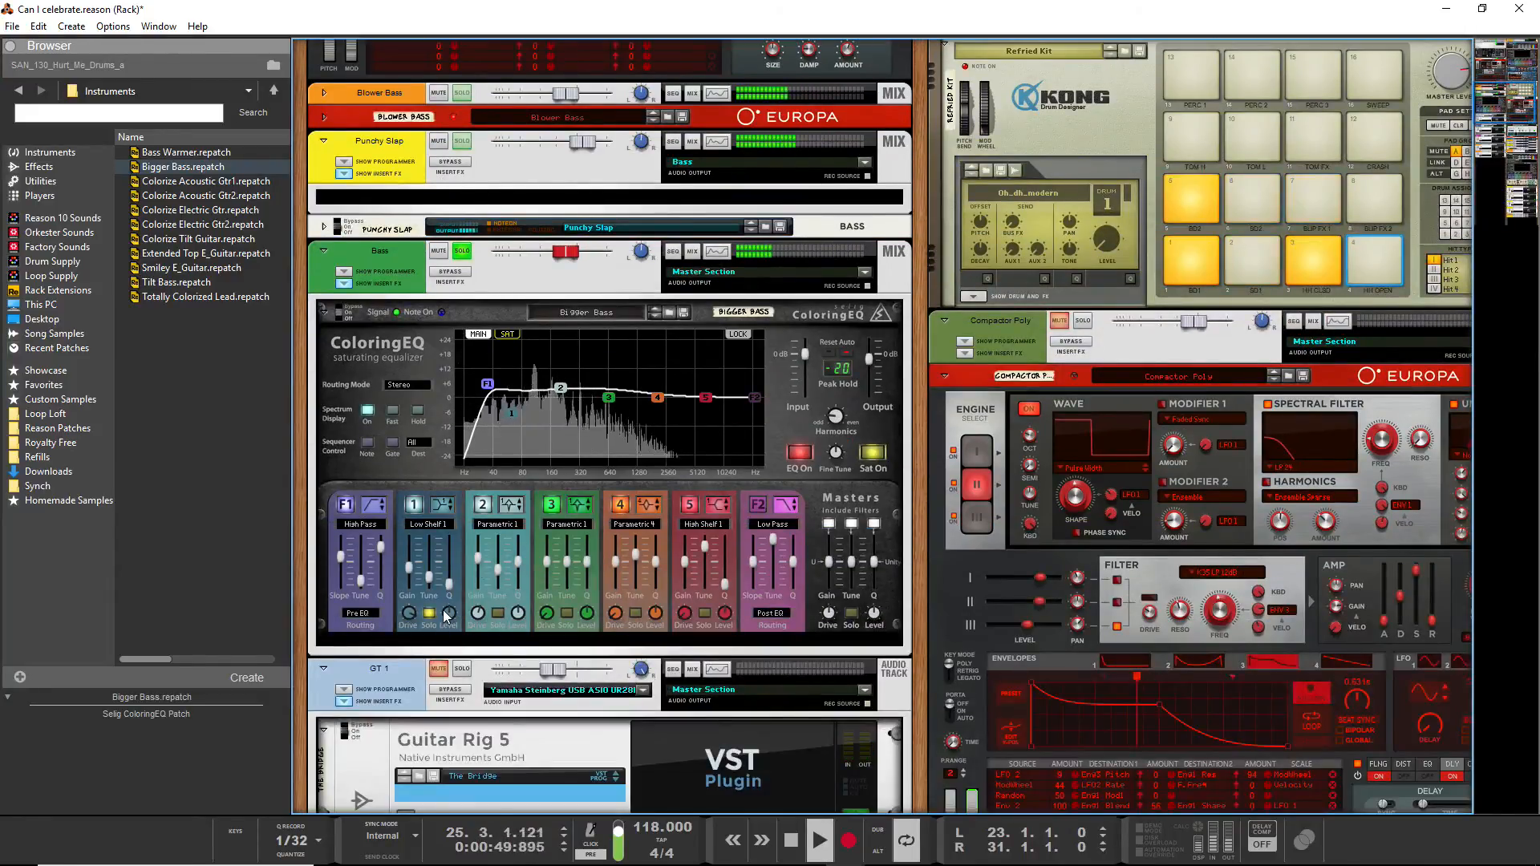
Compare boosting and cutting the EQ1 low shelf, turn off the band's solo, and set its gain to -4.9 dB
{"action": "left_click", "coordinate": [454, 595]}
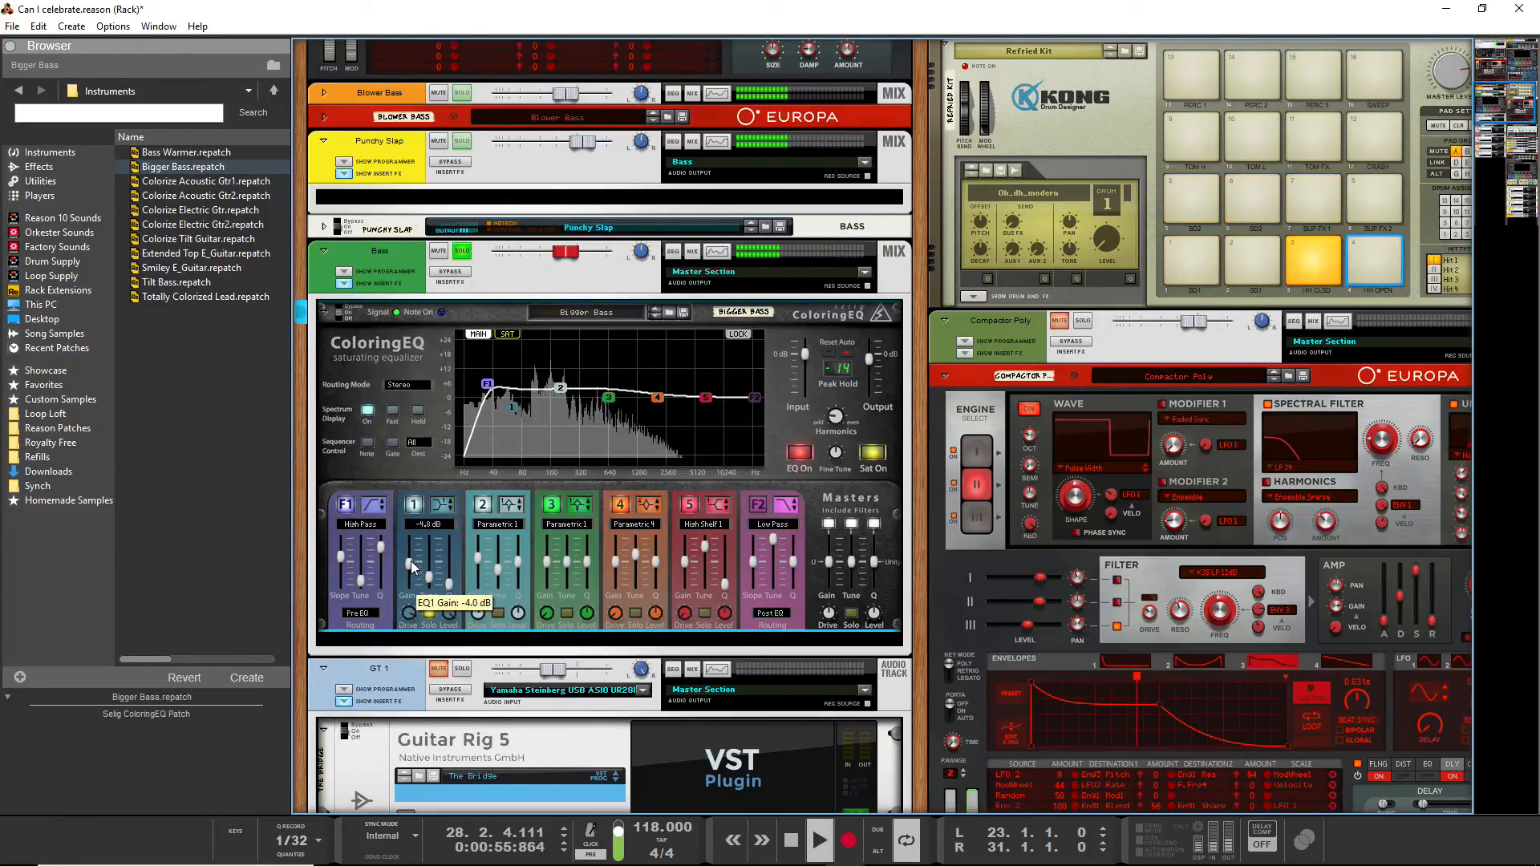
{"action": "left_click_drag", "start_coordinate": [416, 557], "coordinate": [419, 552]}
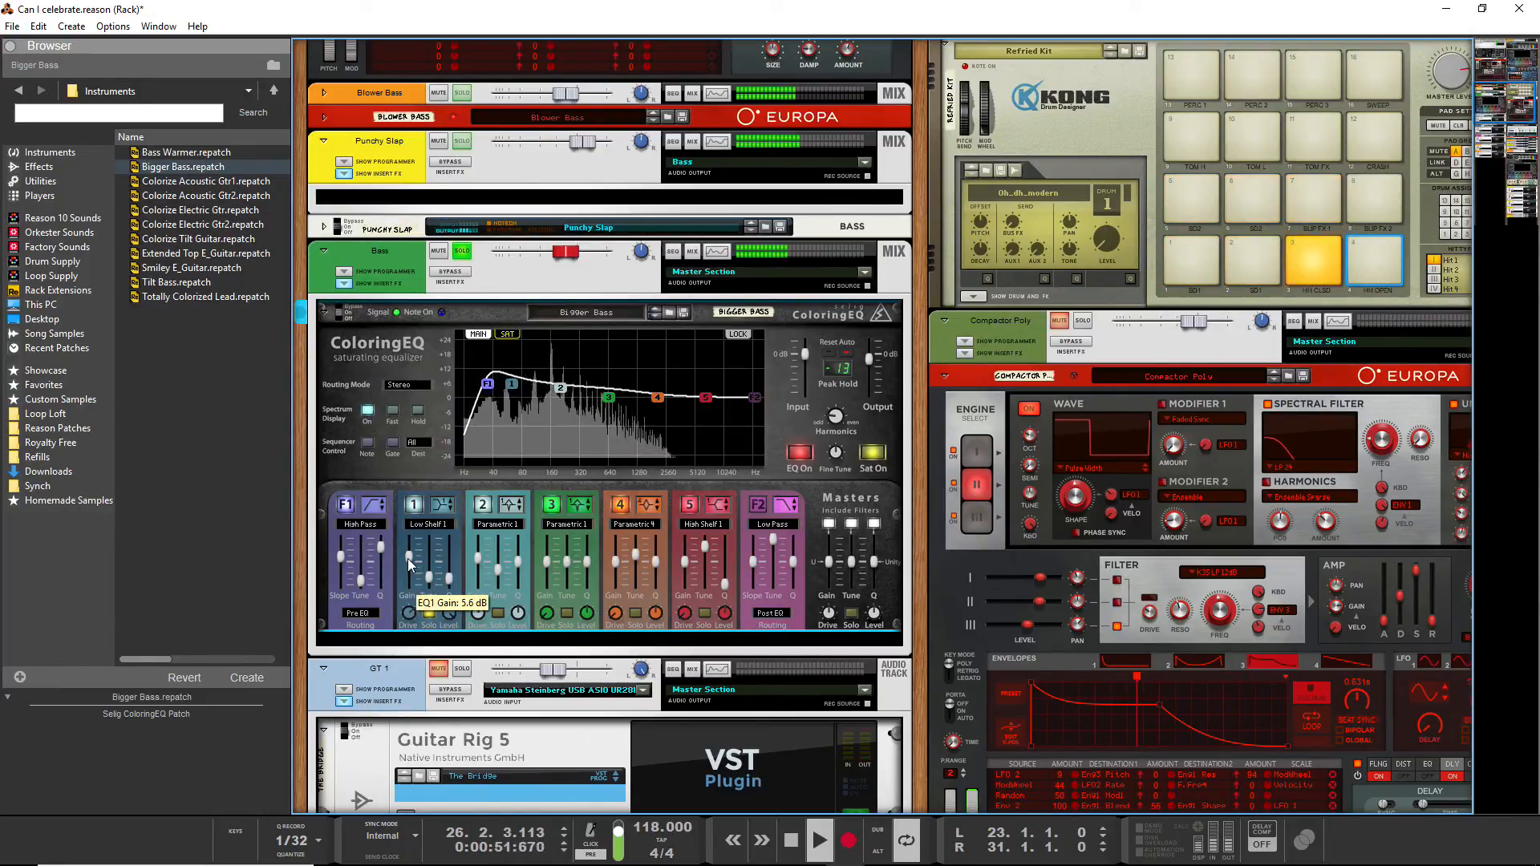
{"action": "left_click_drag", "start_coordinate": [409, 572], "coordinate": [396, 583]}
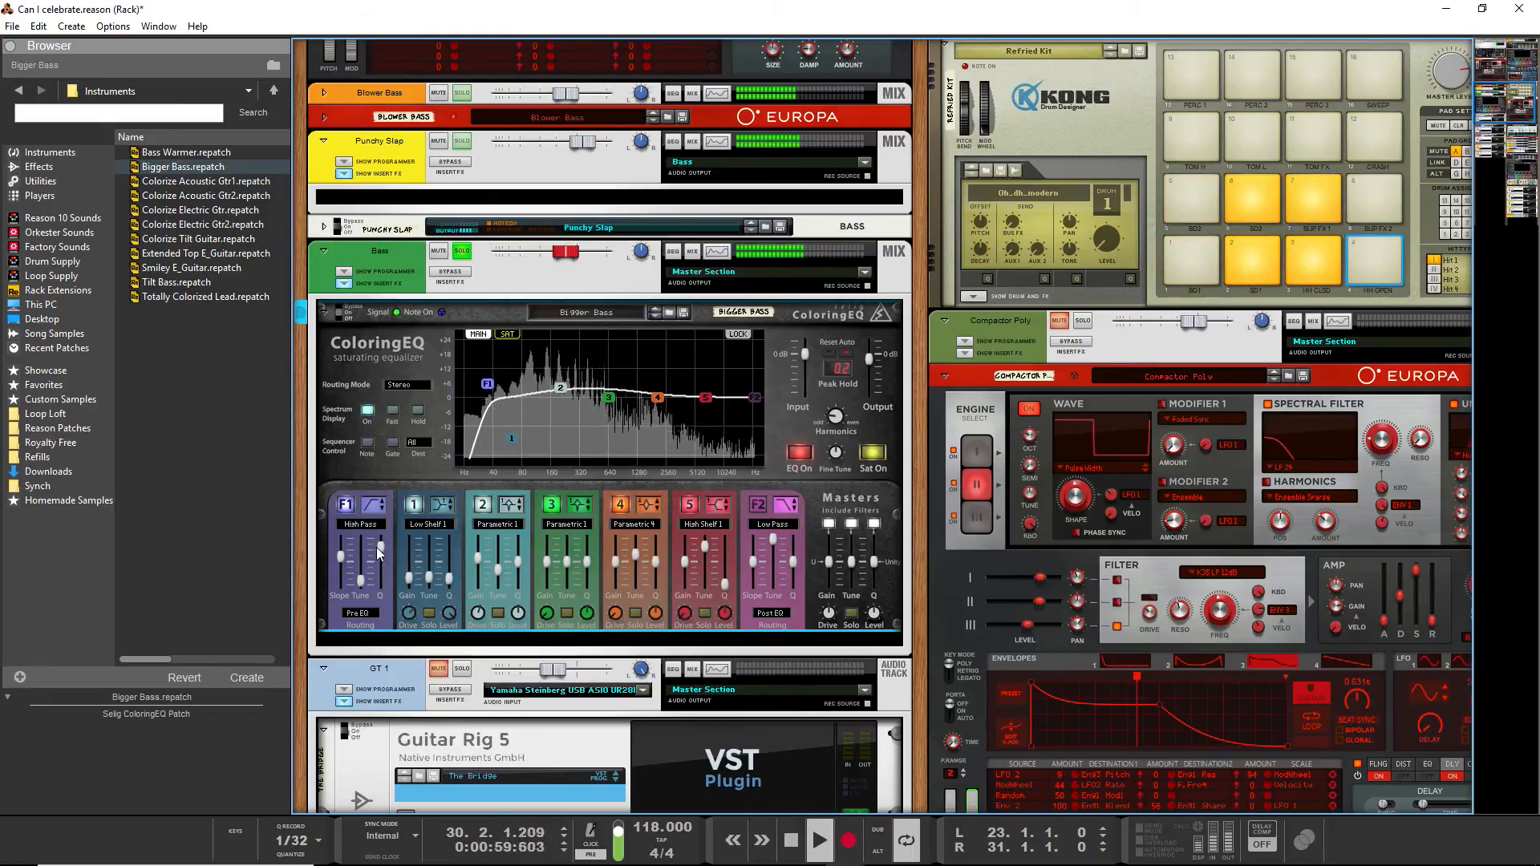
{"action": "left_click_drag", "start_coordinate": [410, 580], "coordinate": [412, 570]}
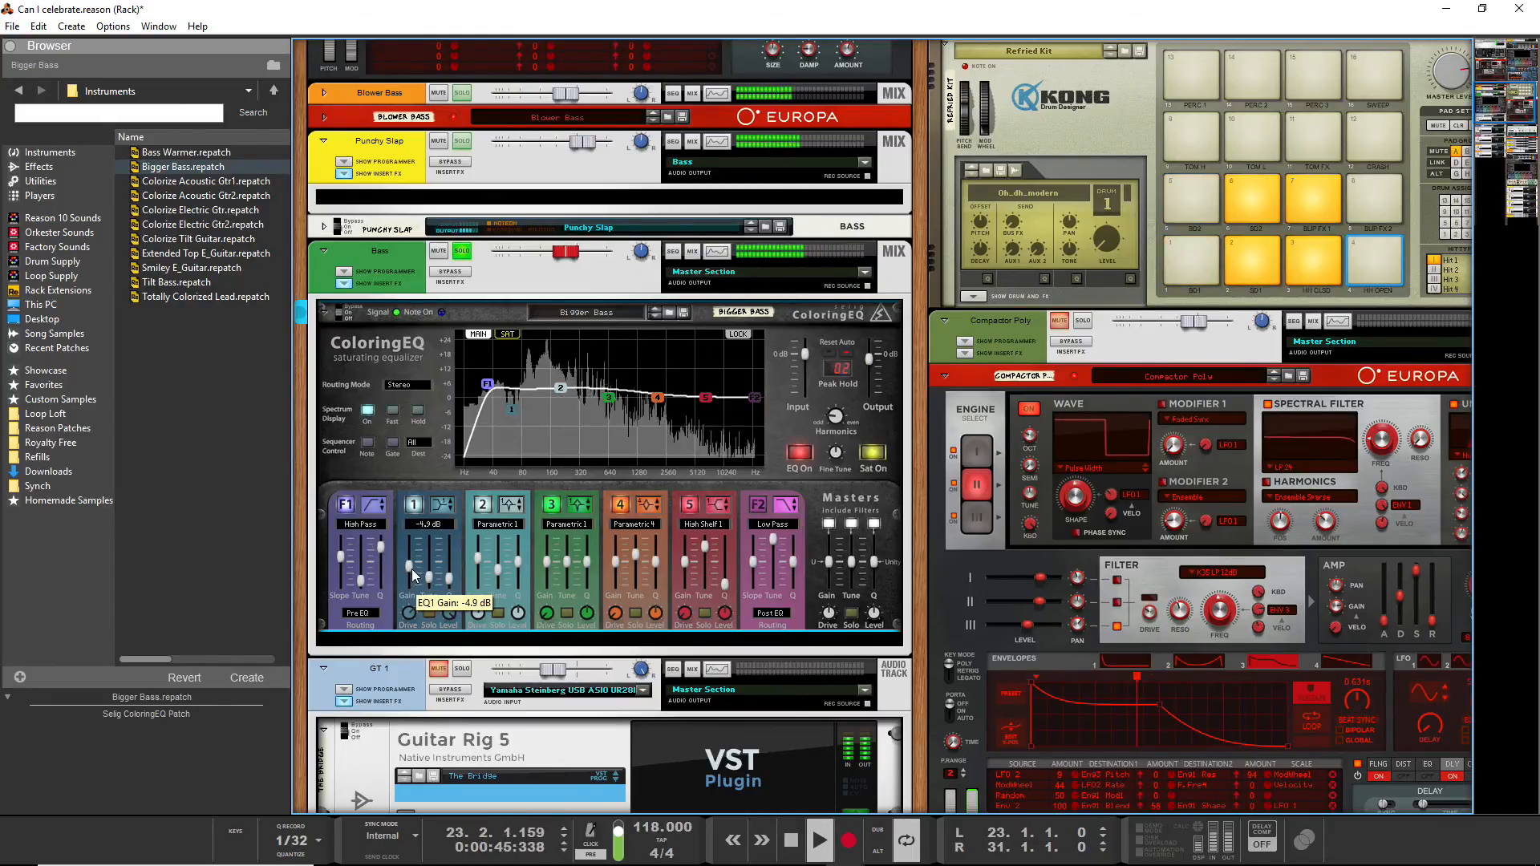
Switch EQ2 to Parametric 2, boost its gain, narrow the band with Q, and tune it to C3:60
{"action": "left_click_drag", "start_coordinate": [479, 557], "coordinate": [481, 564]}
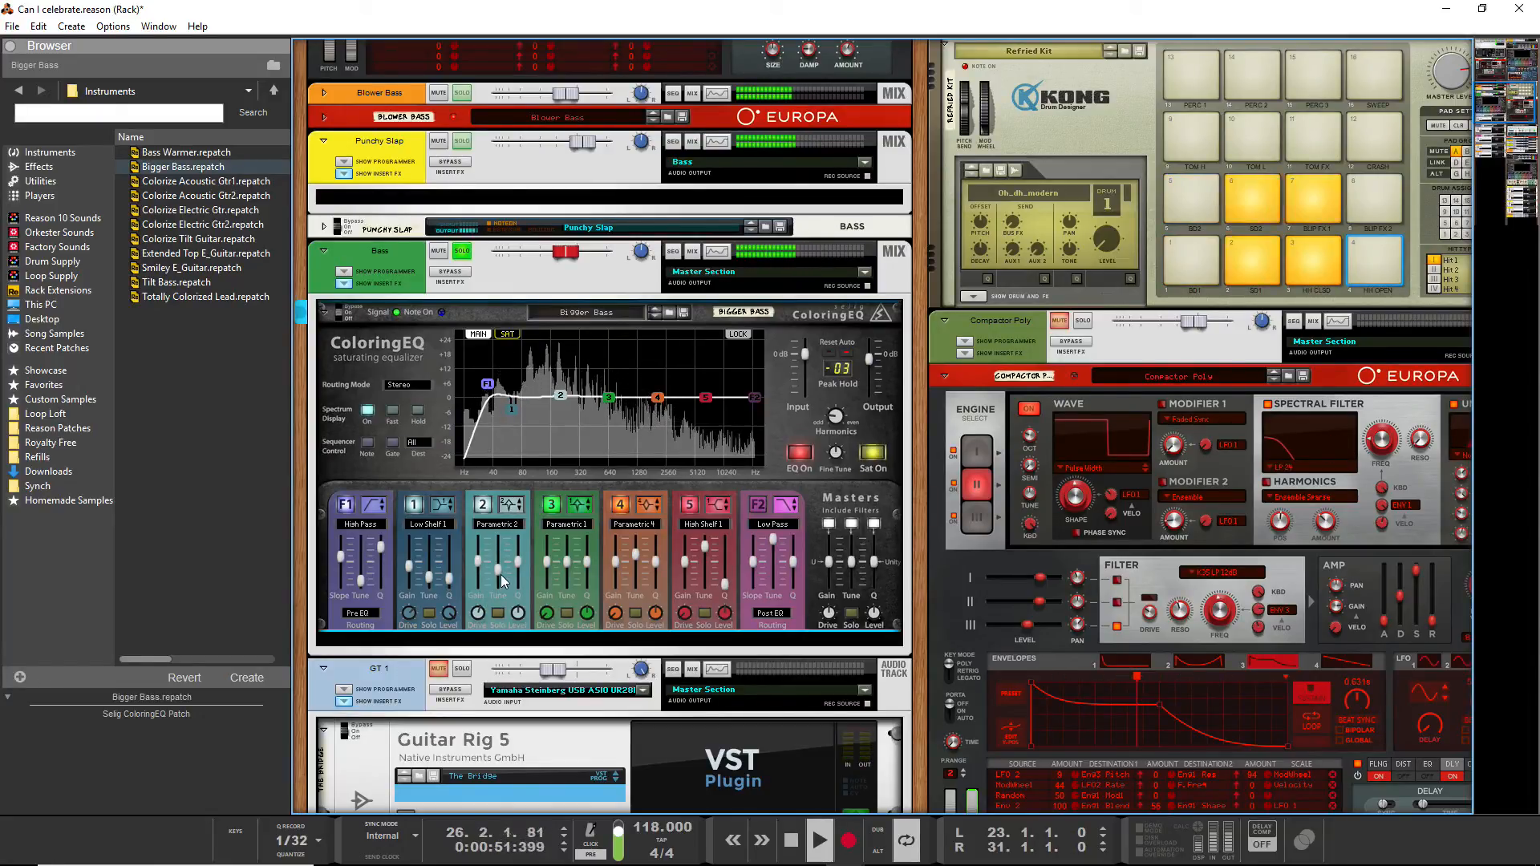
{"action": "mouse_move", "coordinate": [504, 562]}
{"action": "left_mouse_down"}
{"action": "mouse_move", "coordinate": [497, 573]}
{"action": "mouse_move", "coordinate": [523, 536]}
{"action": "mouse_move", "coordinate": [520, 577]}
{"action": "mouse_move", "coordinate": [525, 558]}
{"action": "mouse_move", "coordinate": [477, 560]}
{"action": "left_mouse_up"}
{"action": "left_click_drag", "start_coordinate": [479, 564], "coordinate": [497, 573]}
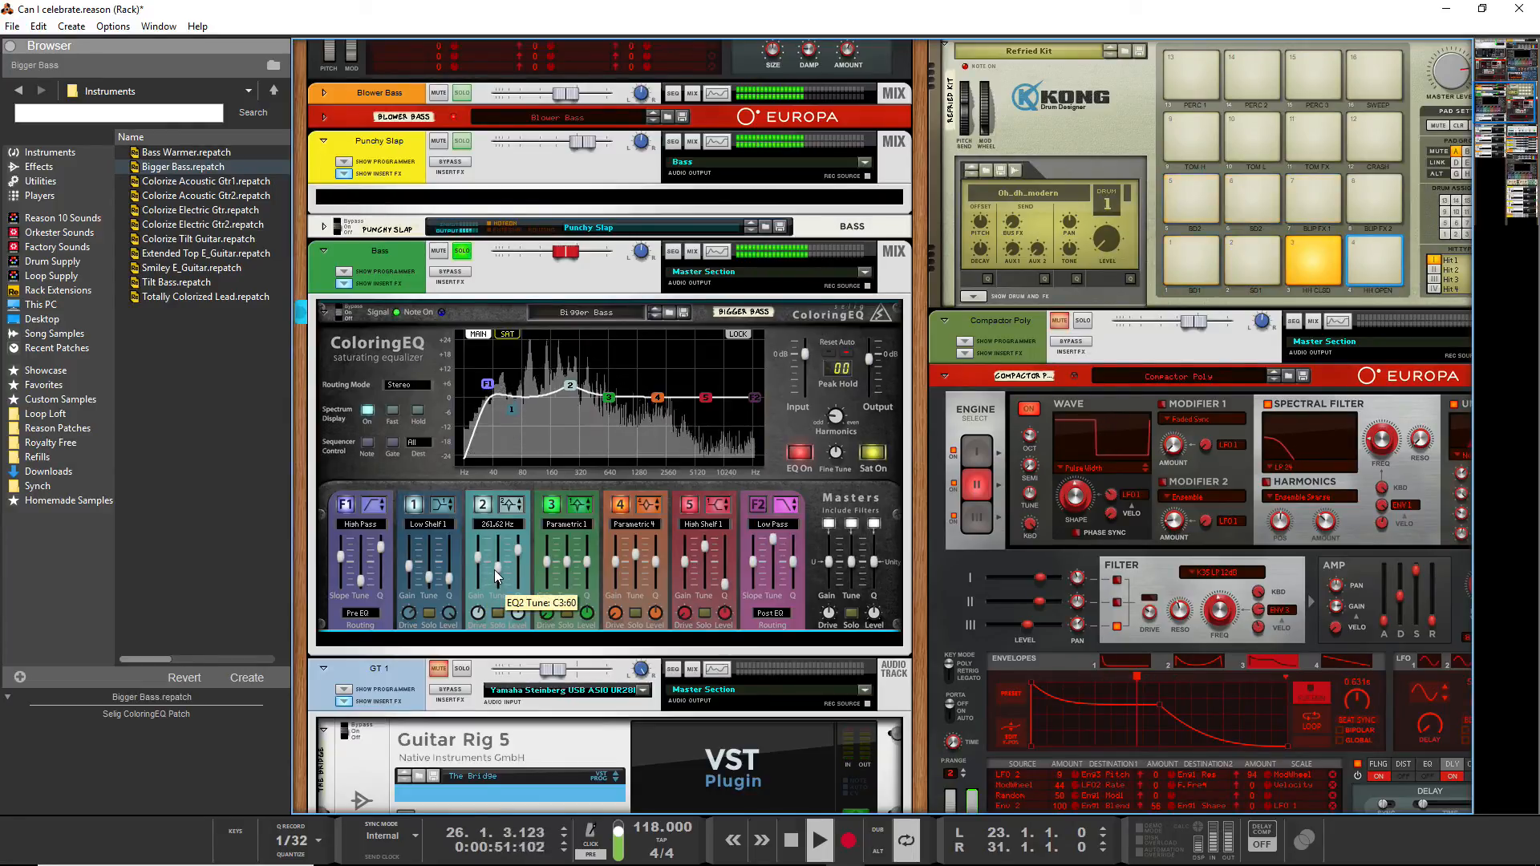
Turn off solo on the Bass channel and fold the Compactor Poly Europa device
{"action": "left_click", "coordinate": [463, 251]}
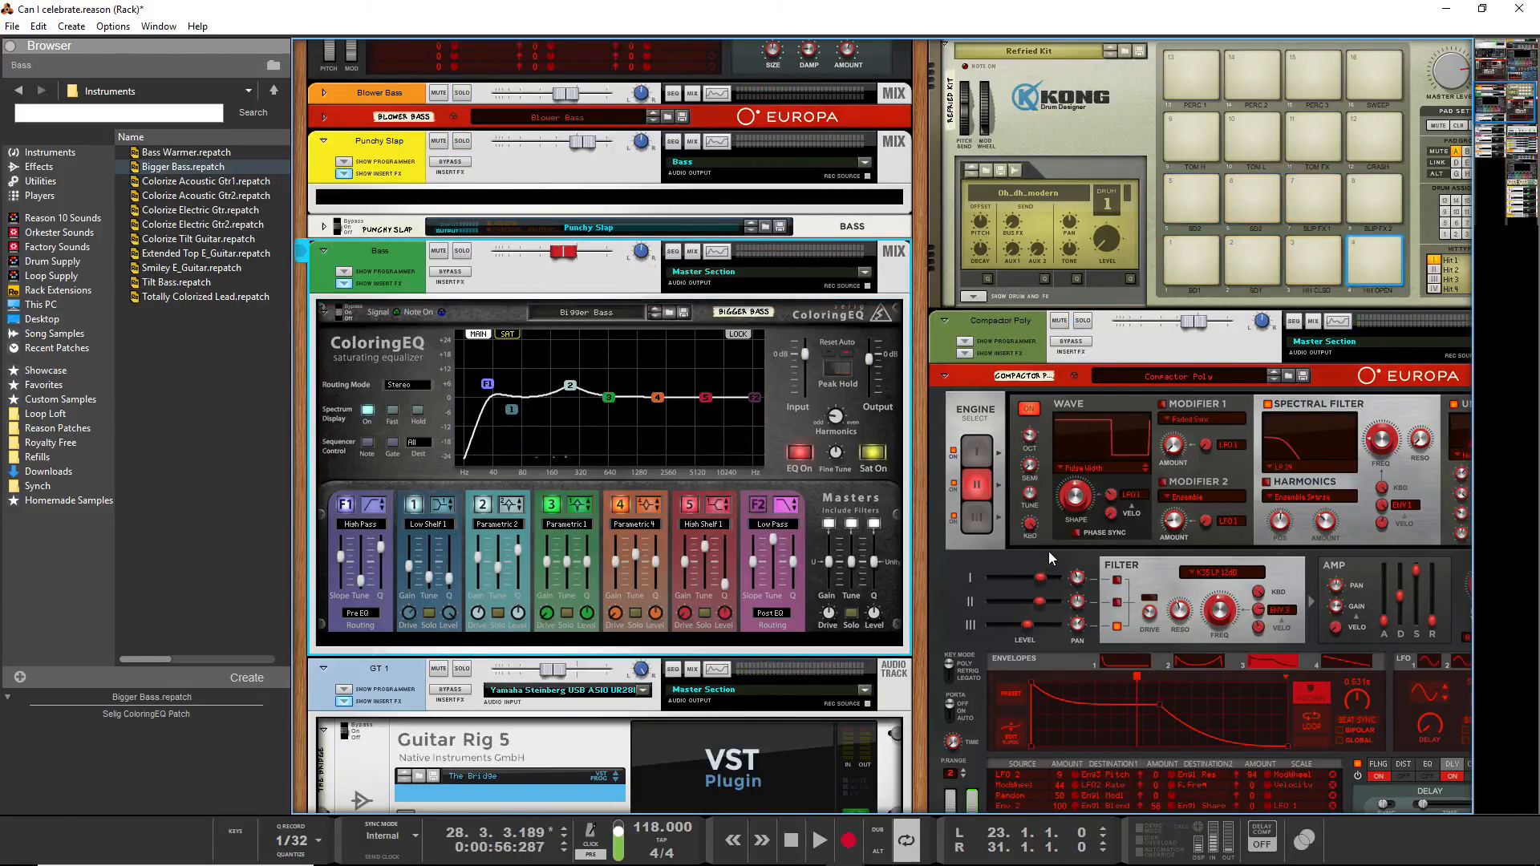
{"action": "scroll", "coordinate": [1044, 549], "scroll_direction": "down", "scroll_amount": 9}
{"action": "scroll", "coordinate": [901, 531], "scroll_direction": "up", "scroll_amount": 9}
{"action": "scroll", "coordinate": [793, 523], "scroll_direction": "up", "scroll_amount": 1}
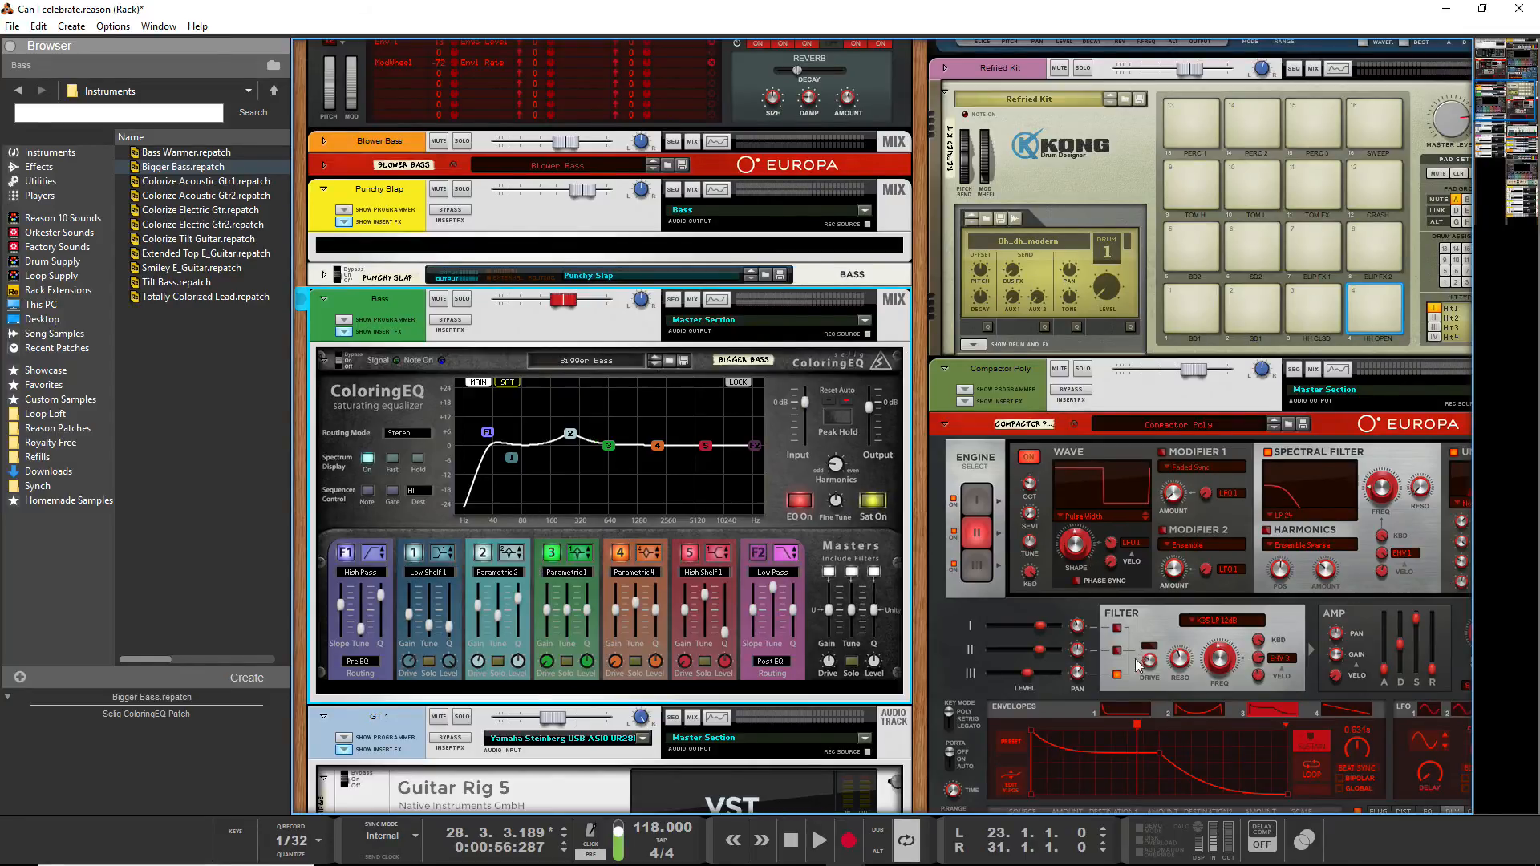
{"action": "scroll", "coordinate": [943, 611], "scroll_direction": "up", "scroll_amount": 4}
{"action": "scroll", "coordinate": [945, 593], "scroll_direction": "down", "scroll_amount": 2}
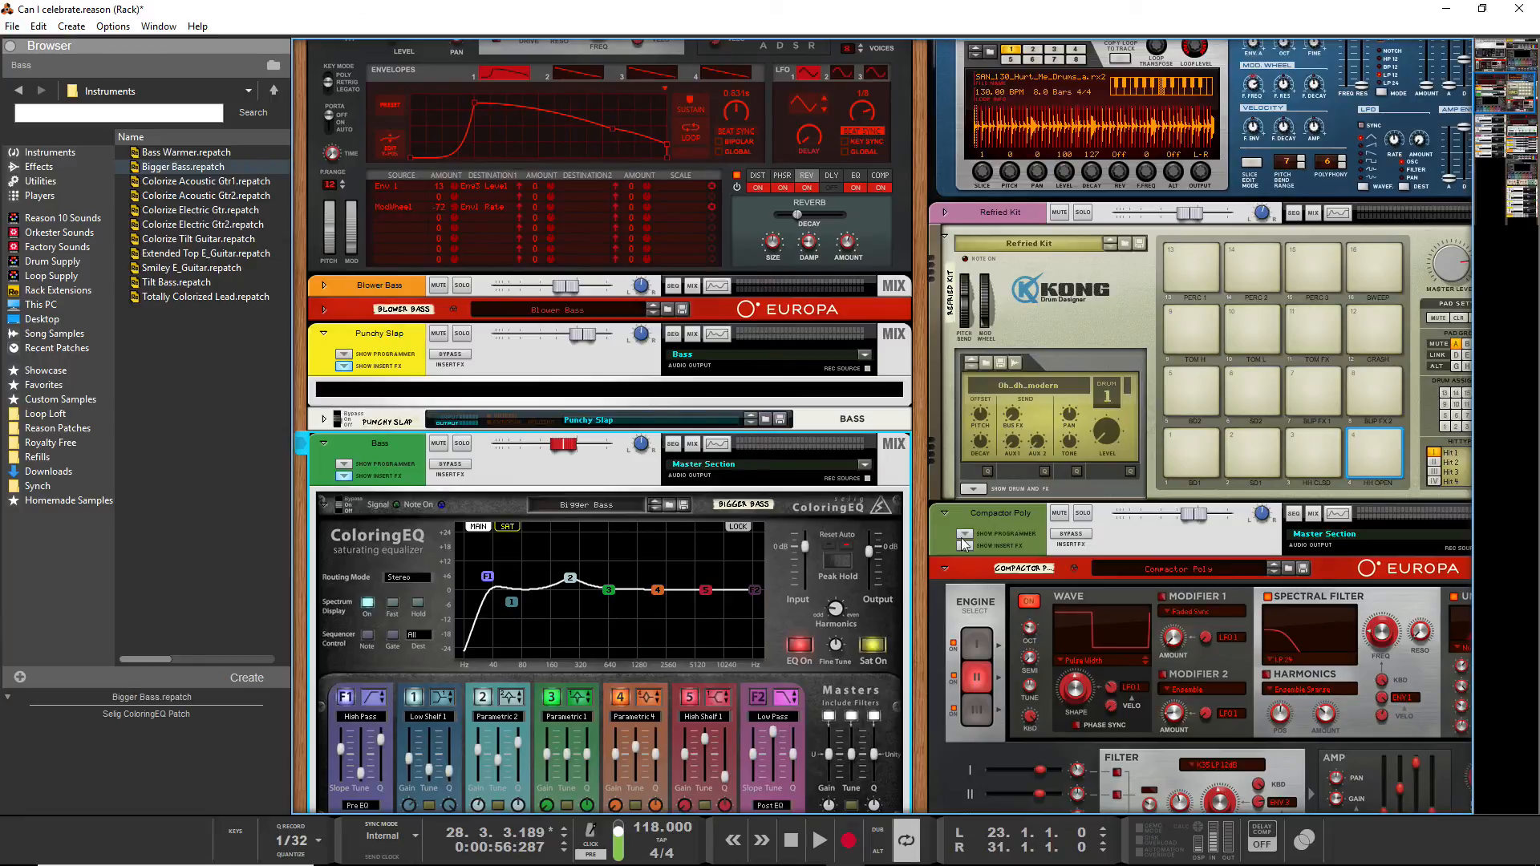
{"action": "left_click", "coordinate": [945, 568]}
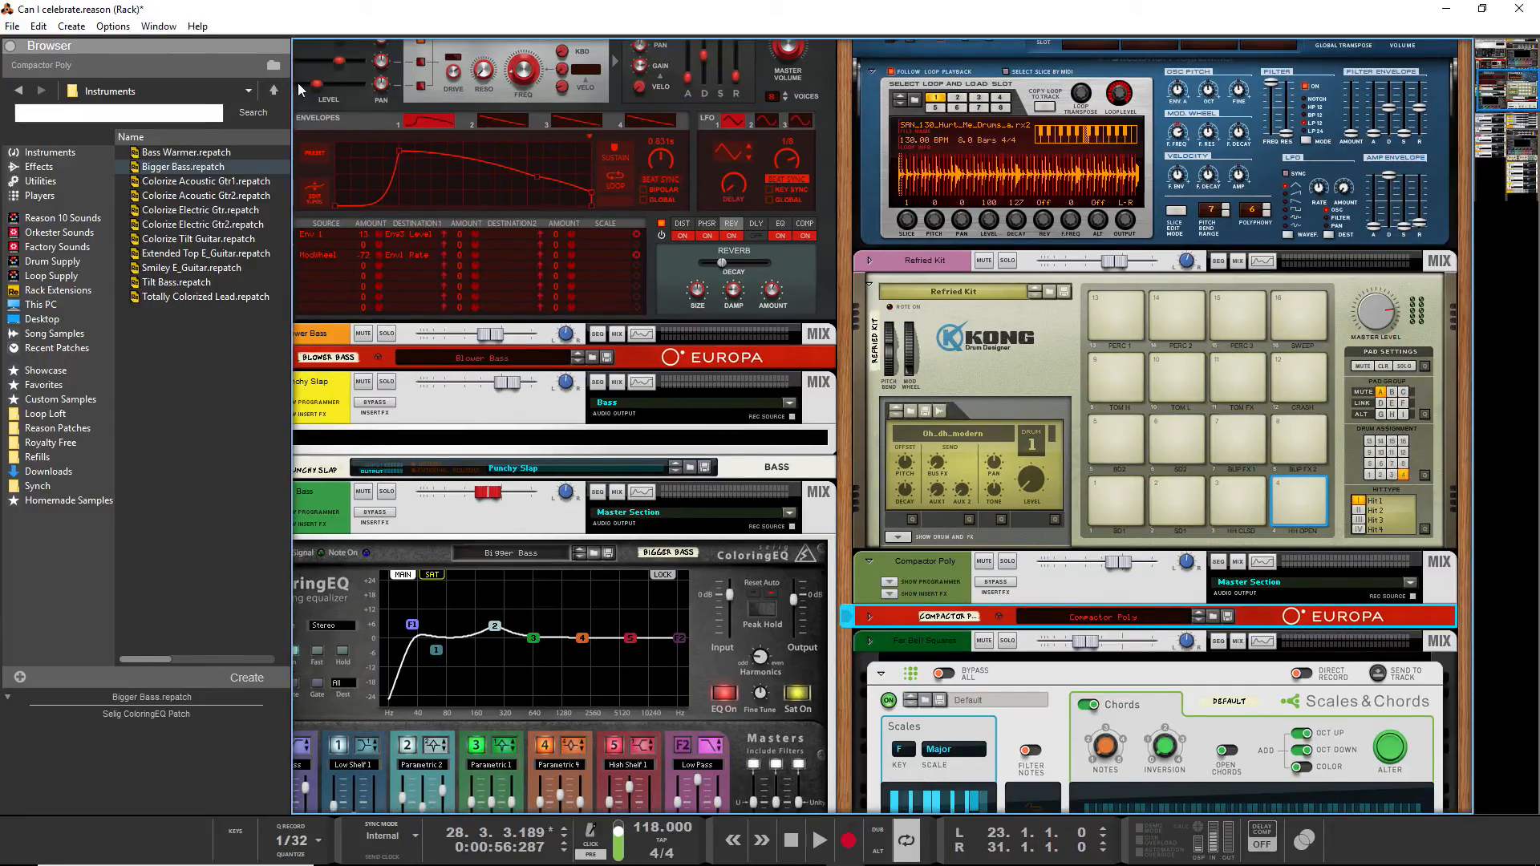
Look through the Modulation FX, Vocals and Classics folders of the Selig ColoringEQ patches
{"action": "left_click", "coordinate": [277, 94]}
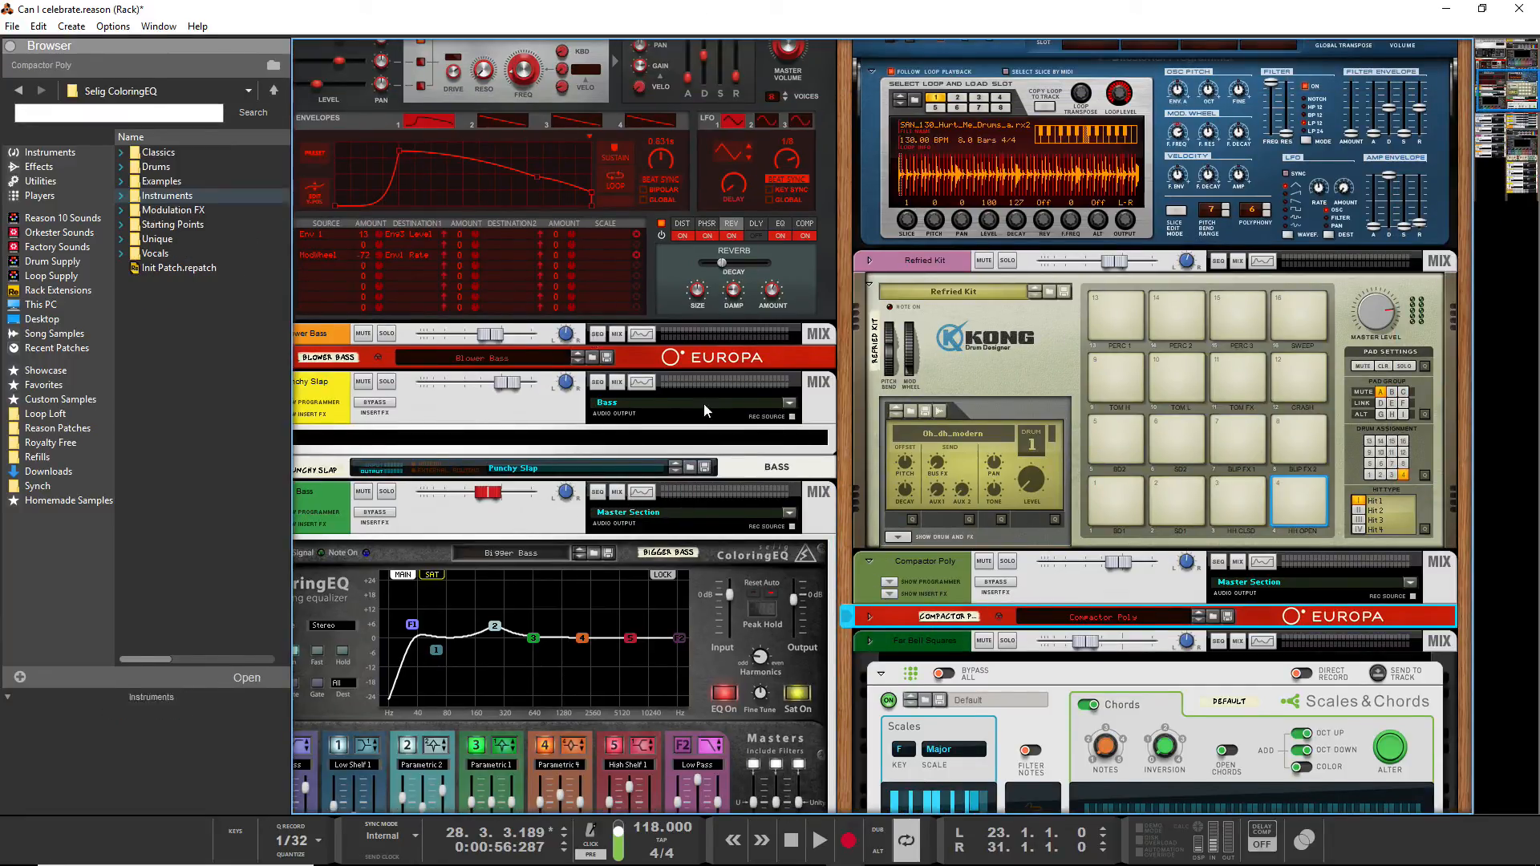
{"action": "double_click", "coordinate": [200, 215]}
{"action": "left_click", "coordinate": [202, 183]}
{"action": "left_click", "coordinate": [274, 90]}
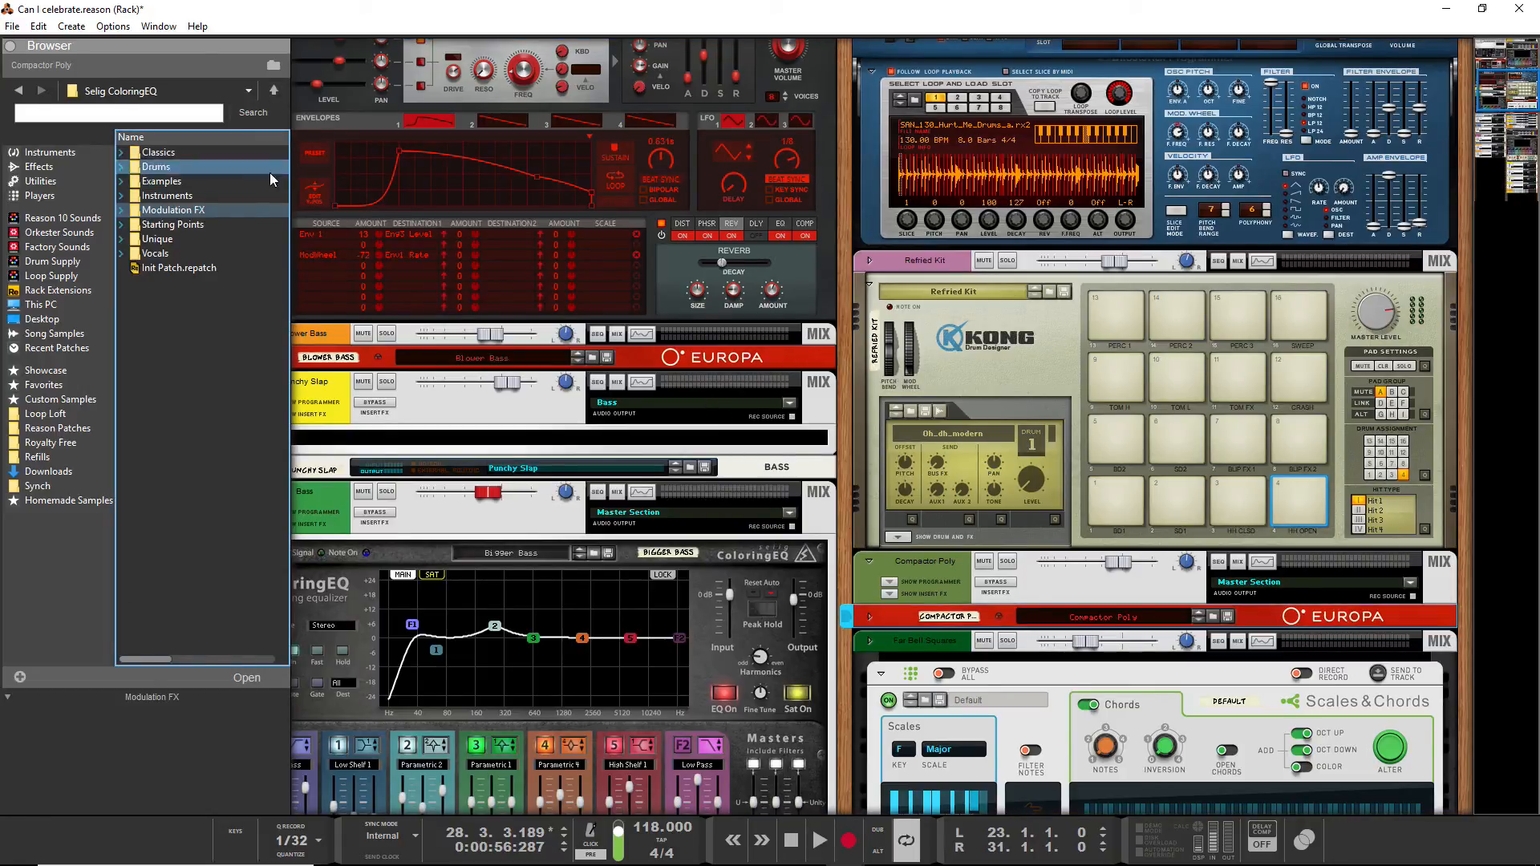
{"action": "double_click", "coordinate": [181, 254]}
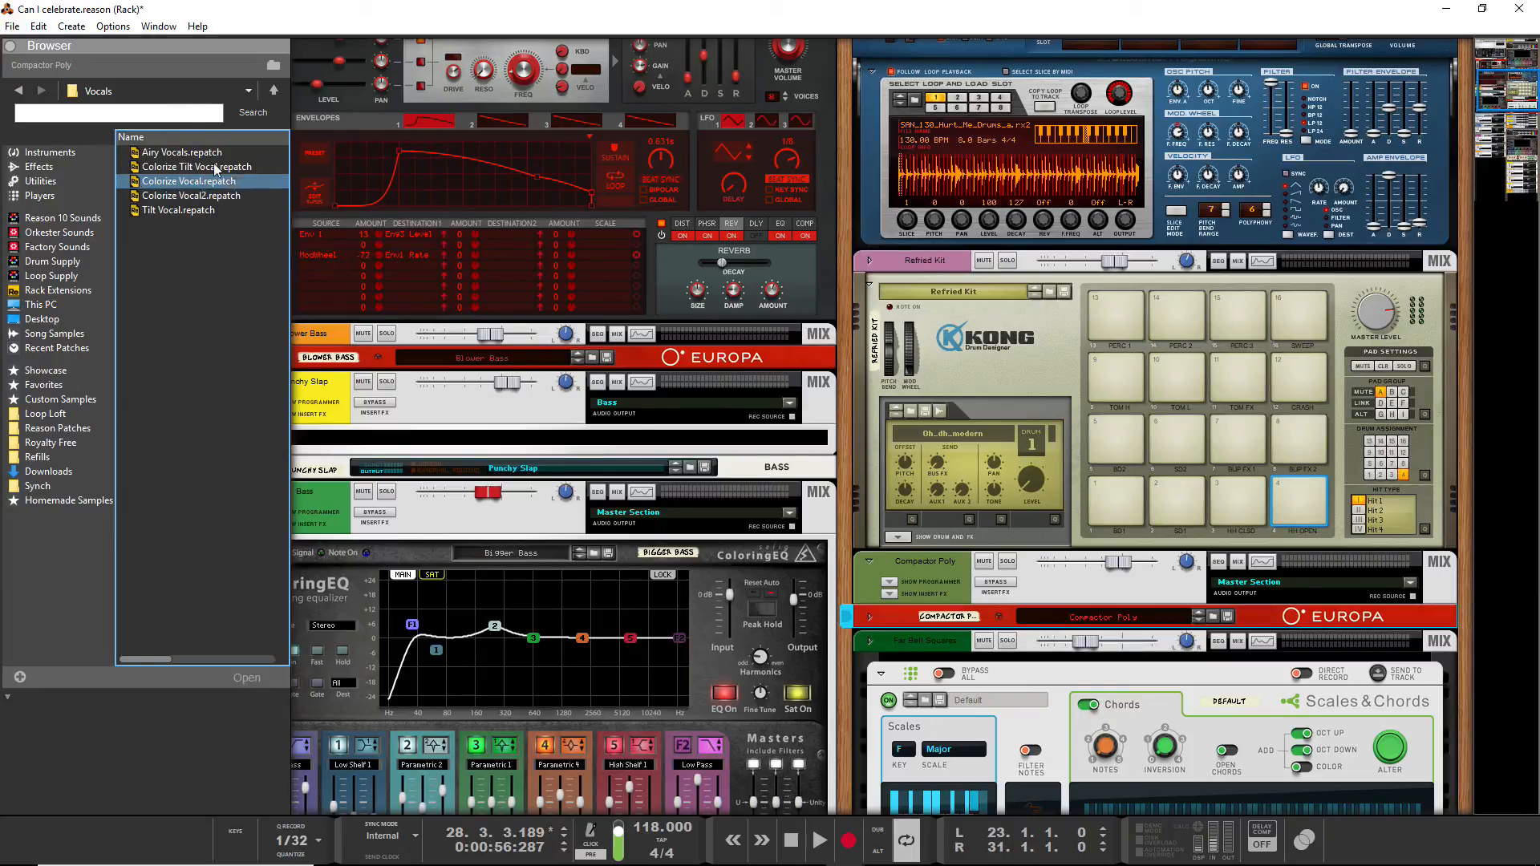
{"action": "left_click", "coordinate": [273, 90]}
{"action": "double_click", "coordinate": [192, 156]}
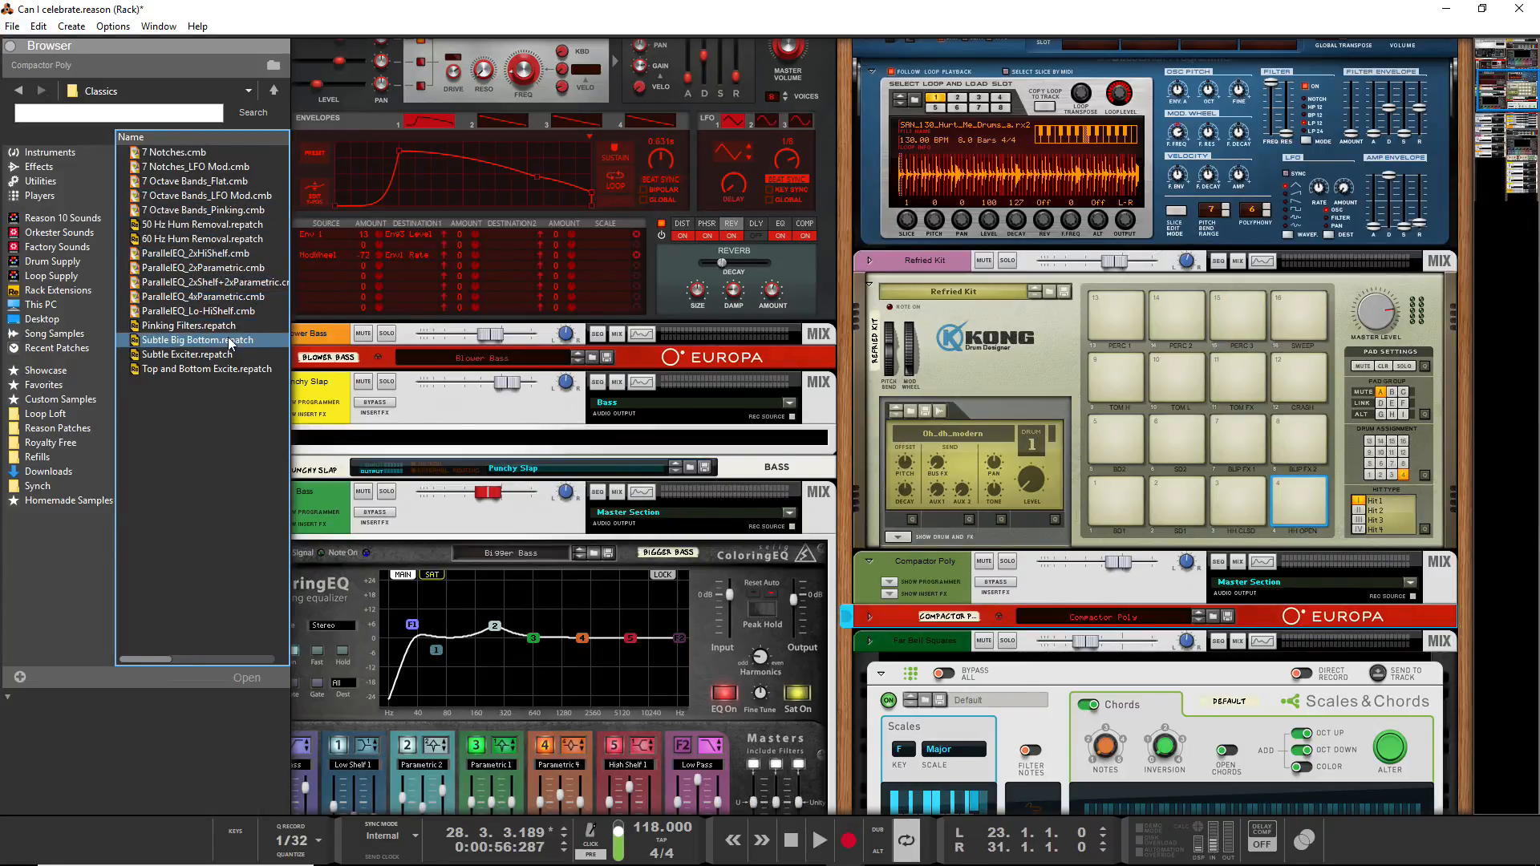
{"action": "scroll", "coordinate": [993, 455], "scroll_direction": "up", "scroll_amount": 7}
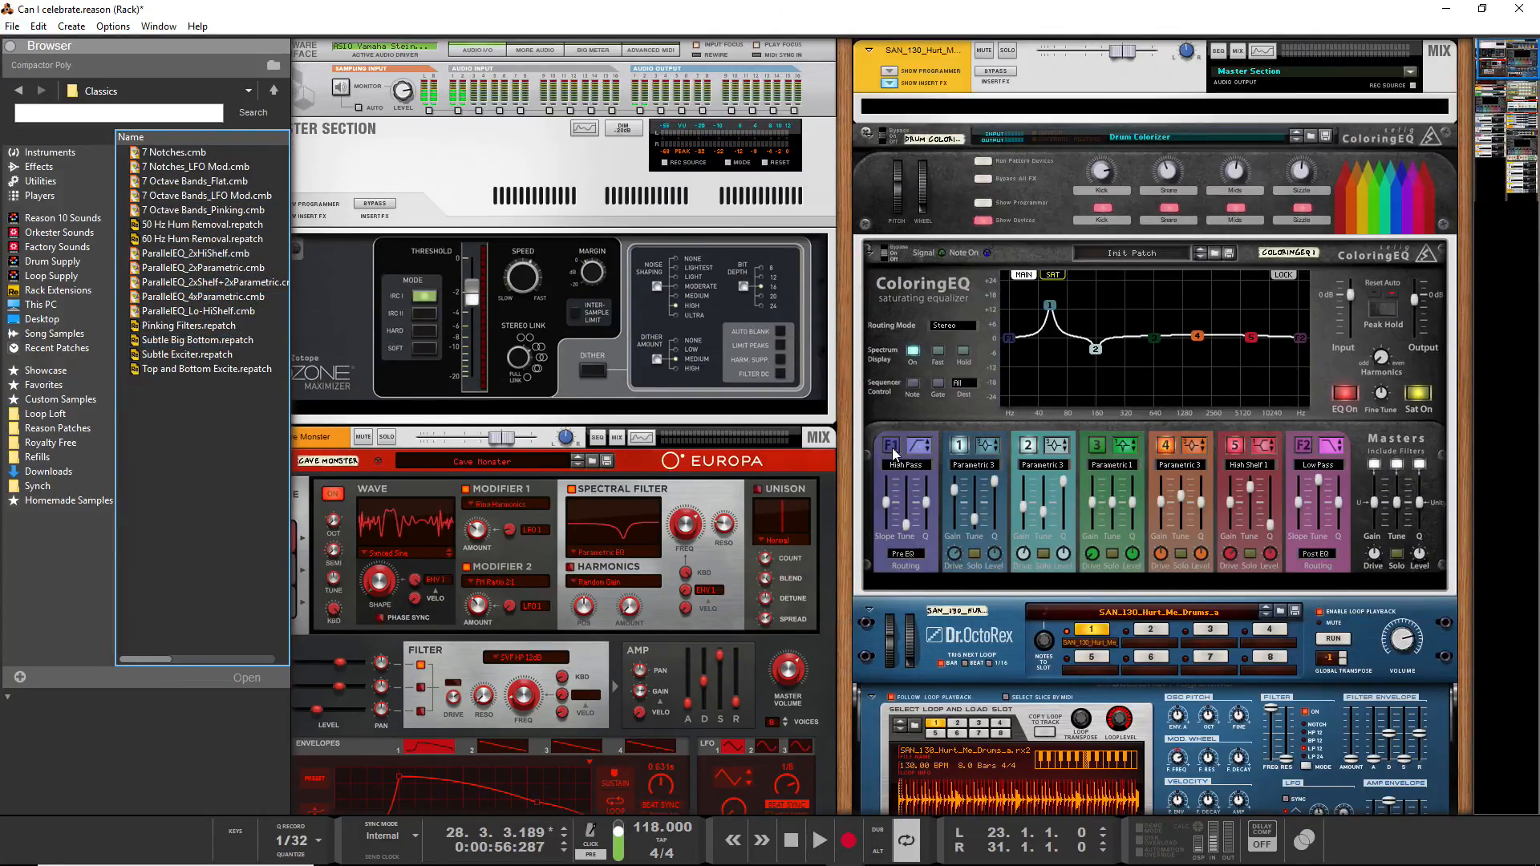